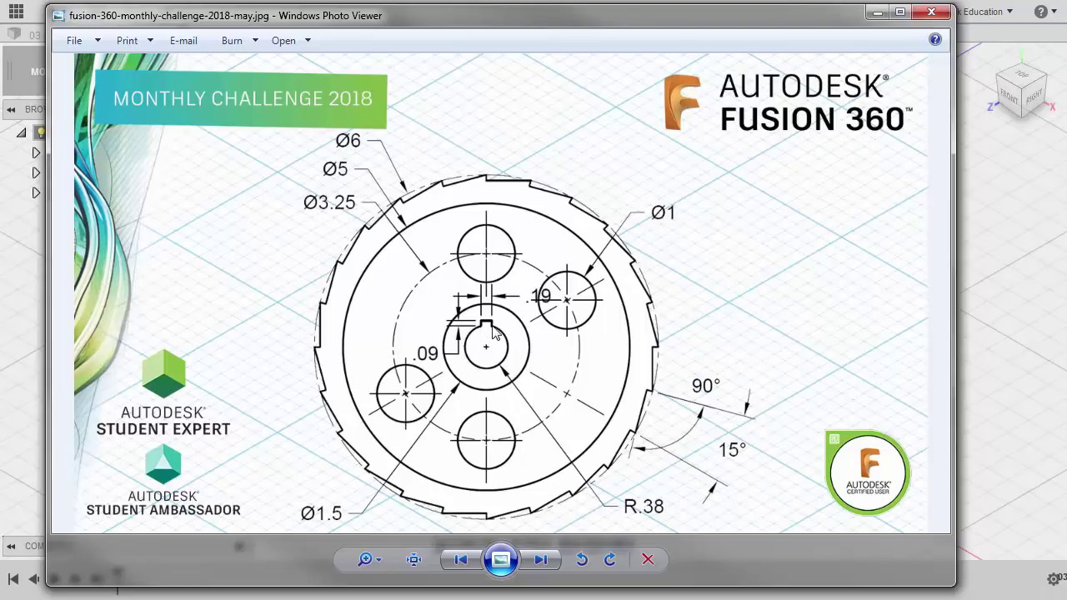
# - Drag the gear challenge drawing window aside to reveal the empty Fusion 360 design
pyautogui.moveTo(418, 33); pyautogui.dragTo(0, 116)
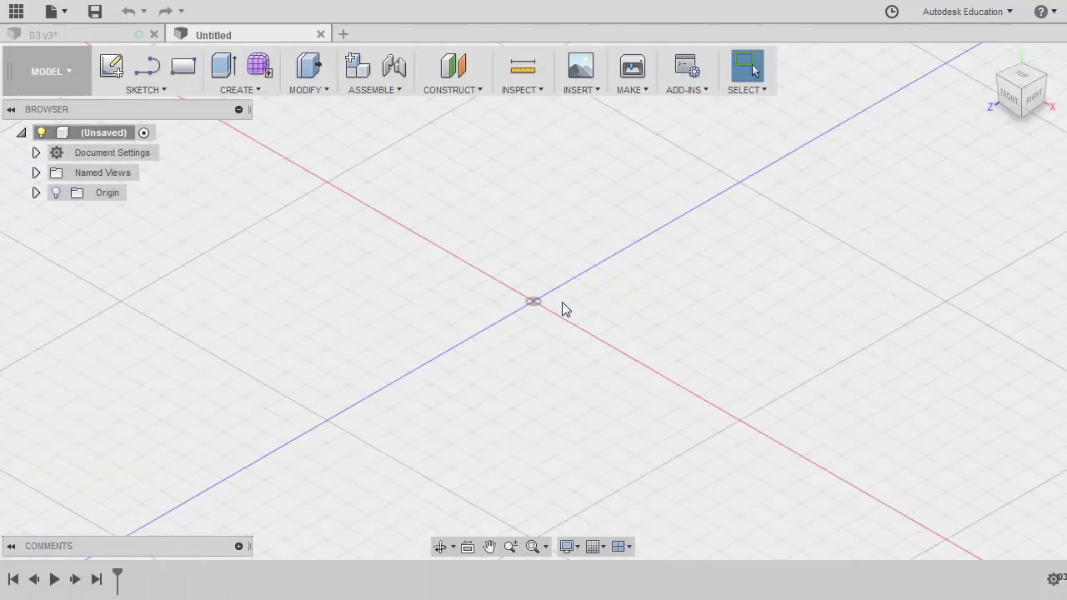
# - Sketch on the front plane a 0.38 in diameter circle centred on the origin
pyautogui.press('s')
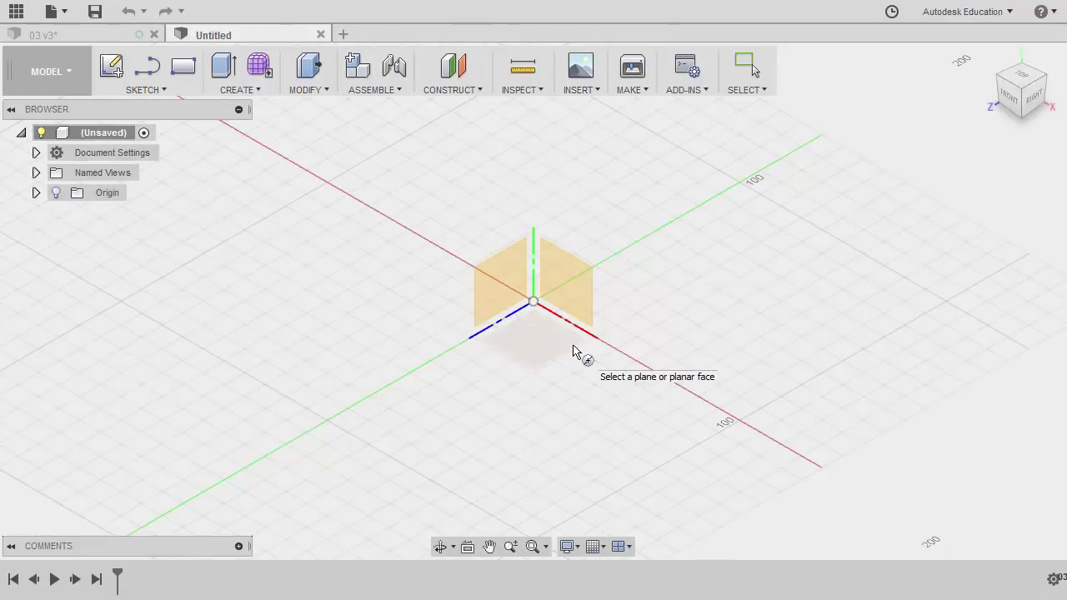
pyautogui.click(568, 286)
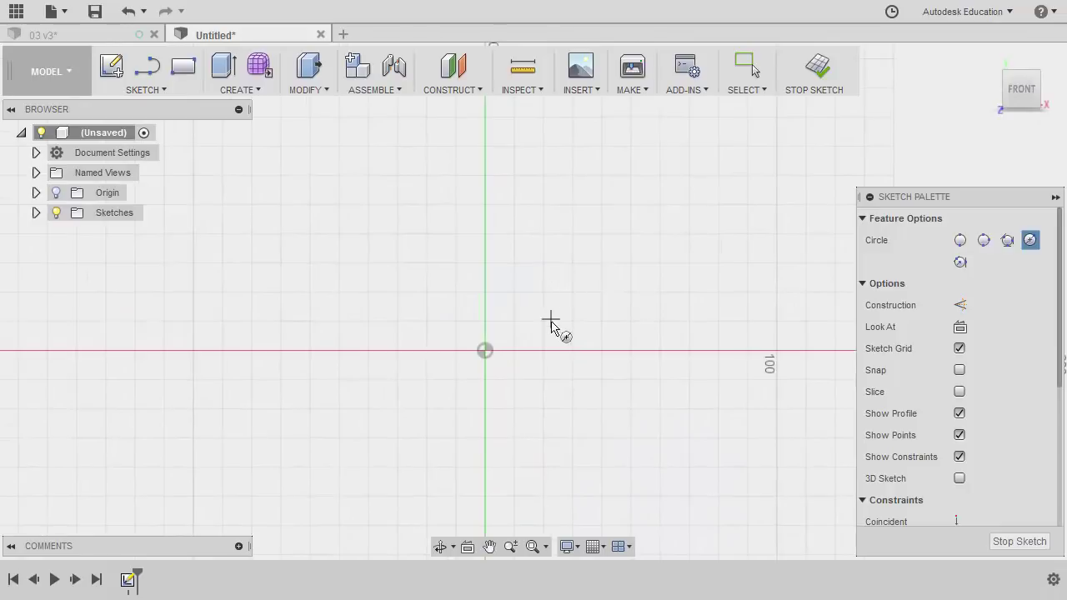
pyautogui.click(486, 355)
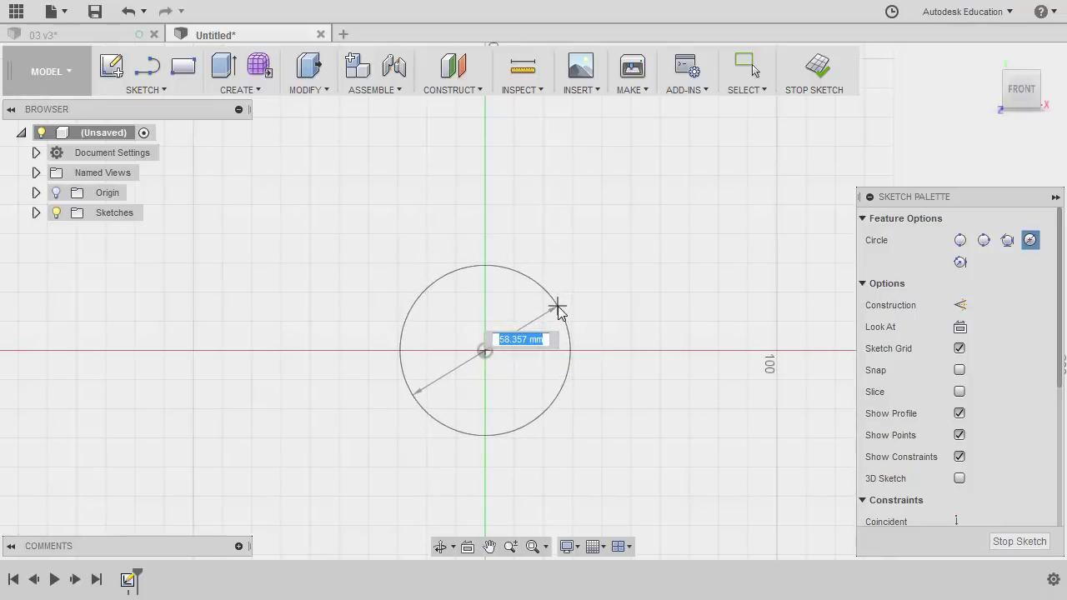
pyautogui.press('BackSpace')
pyautogui.press('Return')
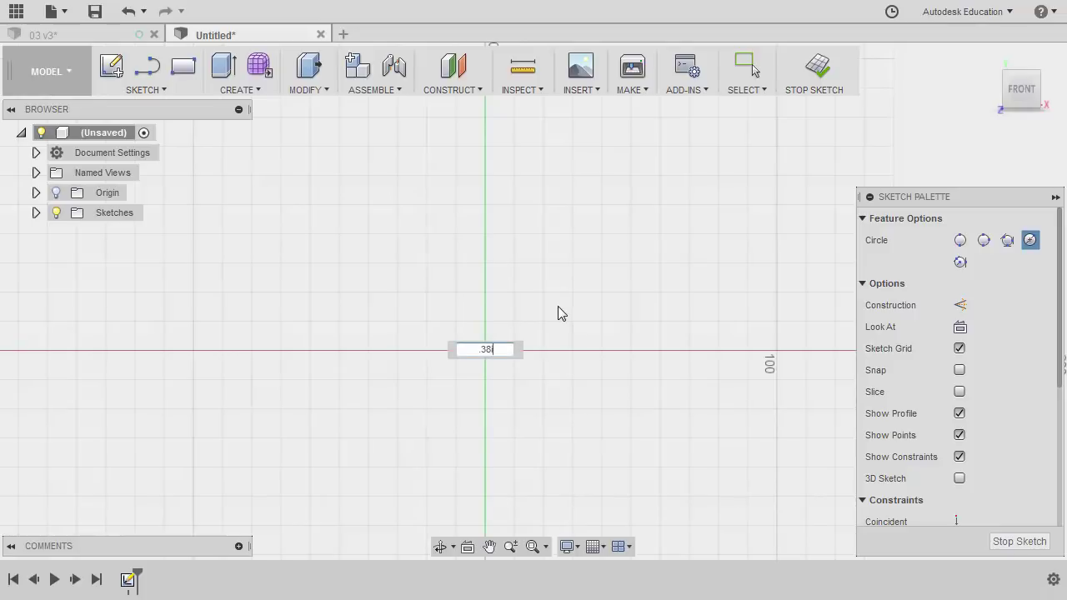
pyautogui.write('in')
pyautogui.press('Return')
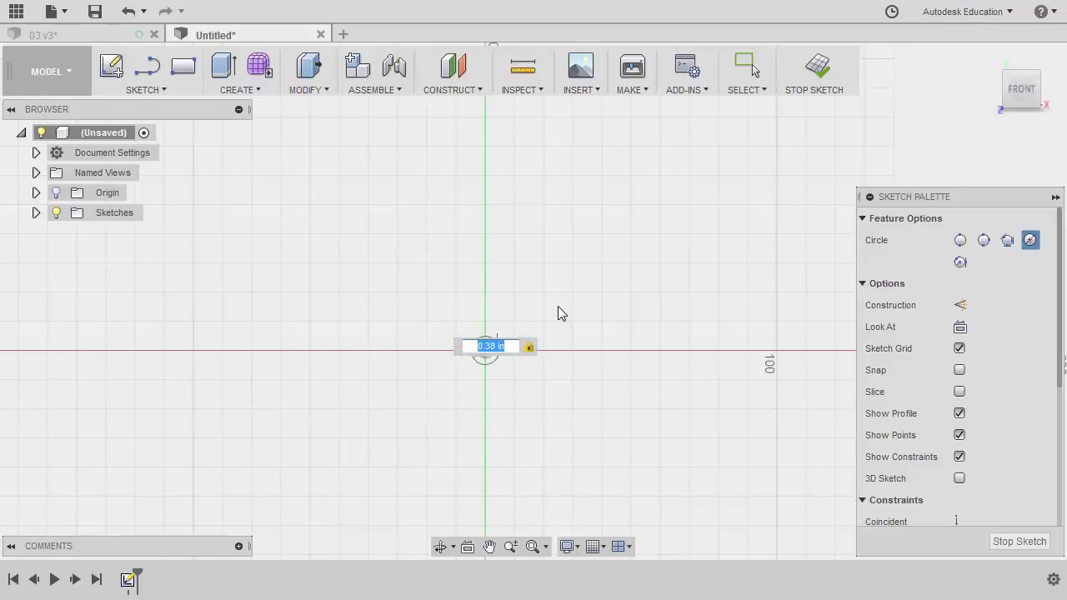
pyautogui.press('Escape')
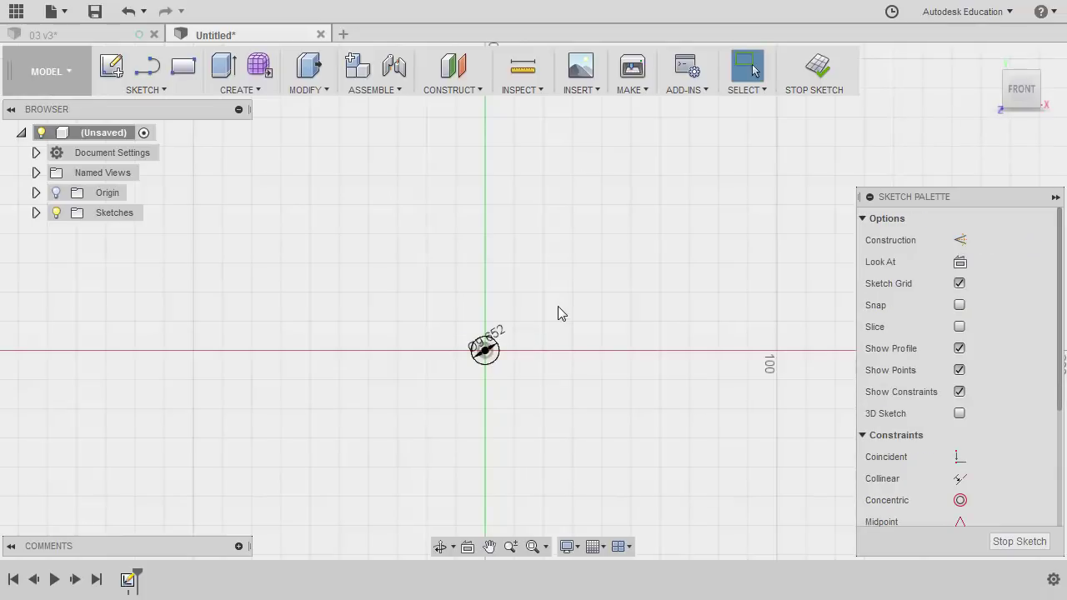
pyautogui.scroll(8, 505, 343)
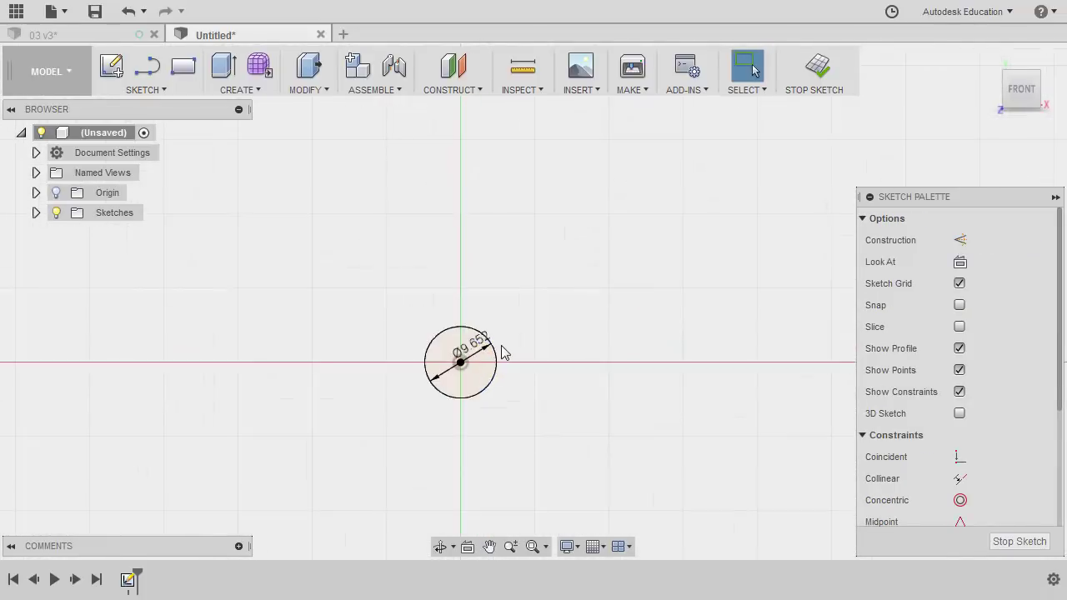
pyautogui.moveTo(504, 386); pyautogui.dragTo(622, 358, button='middle')
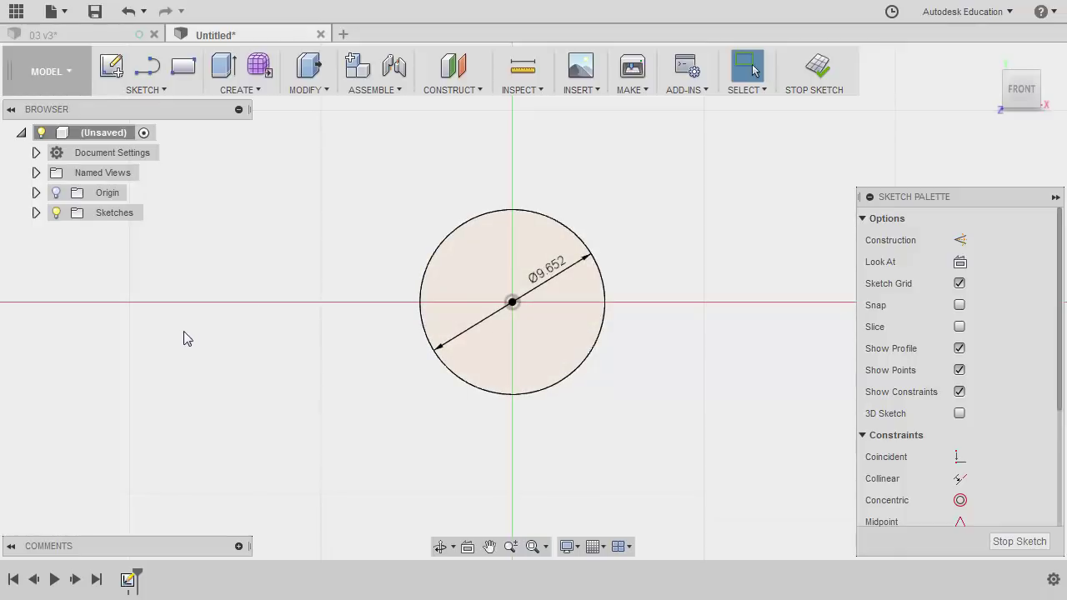
# - Change the document unit type to Inch so the circle reads Ø0.38
pyautogui.click(35, 153)
pyautogui.moveTo(129, 179)
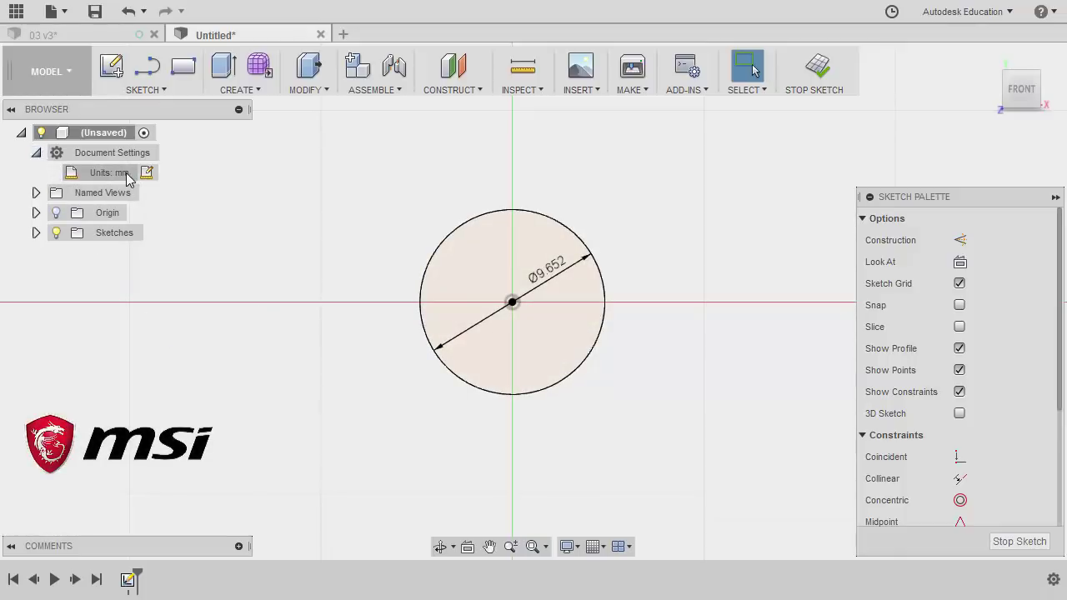
pyautogui.click(147, 174)
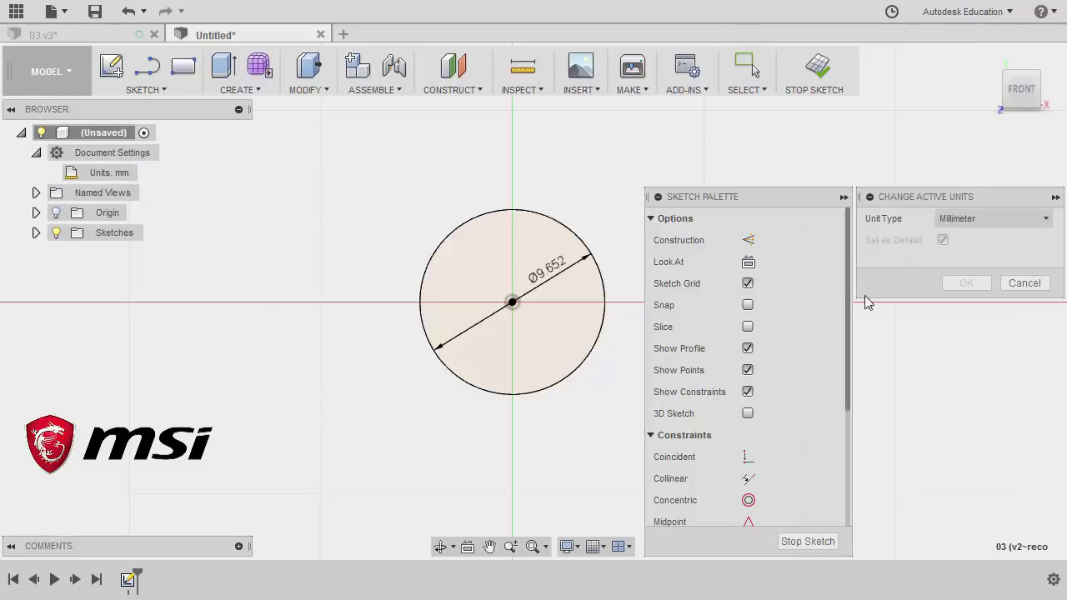
pyautogui.click(996, 220)
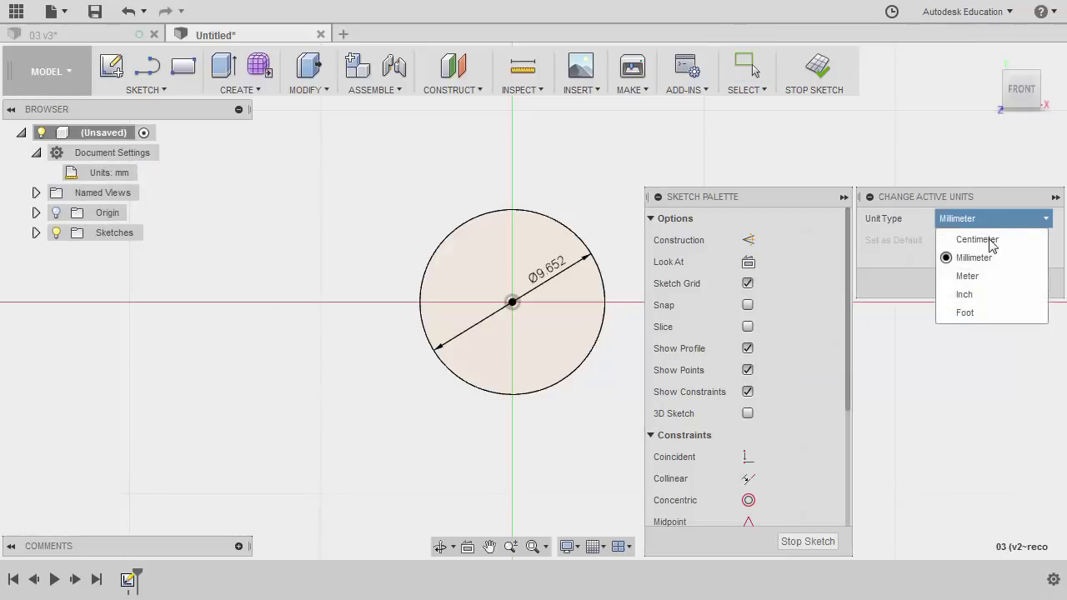
pyautogui.click(987, 296)
pyautogui.click(972, 285)
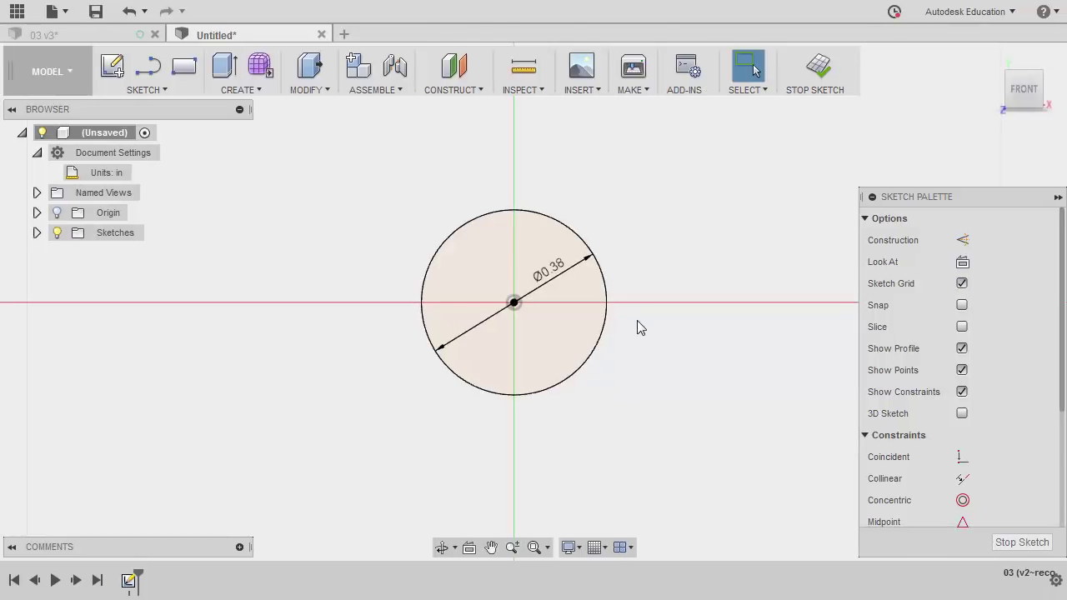
# - Draw a two-point rectangle straddling the top of the circle
pyautogui.press('r')
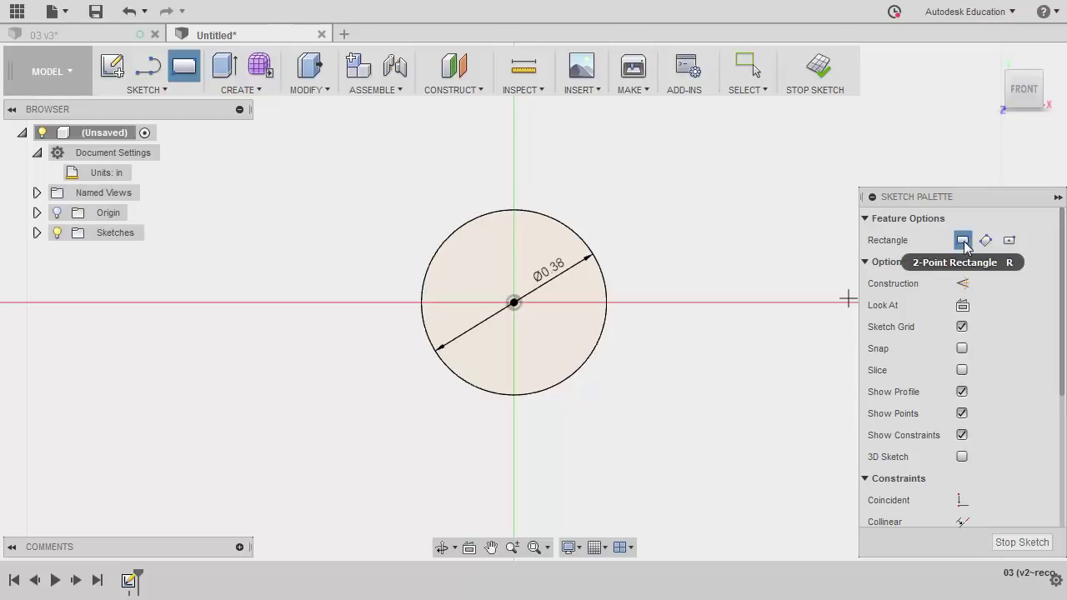
pyautogui.scroll(5, 493, 193)
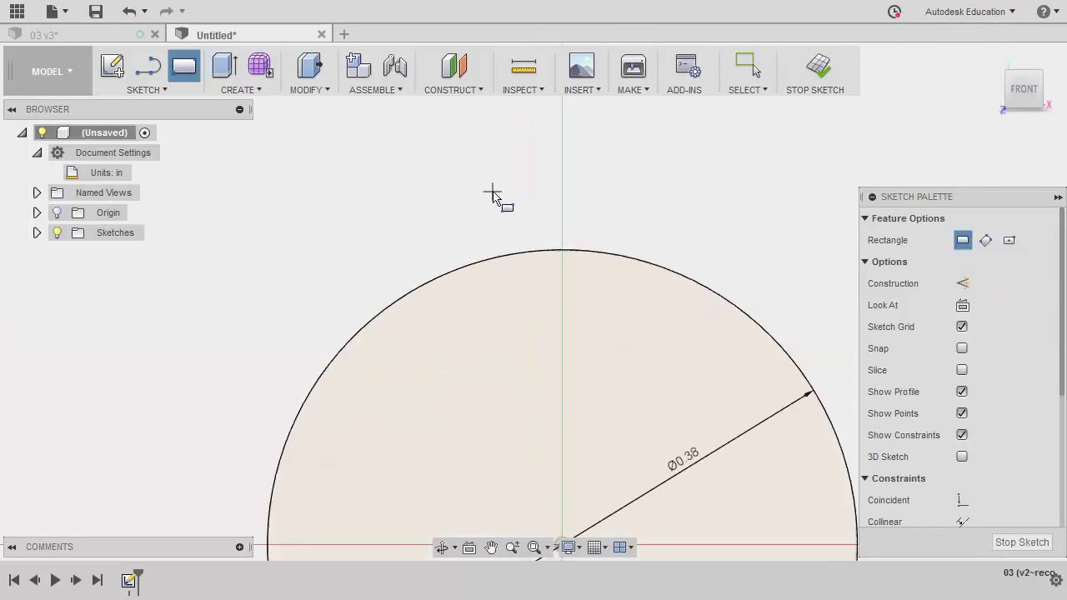
pyautogui.moveTo(493, 193); pyautogui.dragTo(434, 205, button='middle')
pyautogui.click(387, 186)
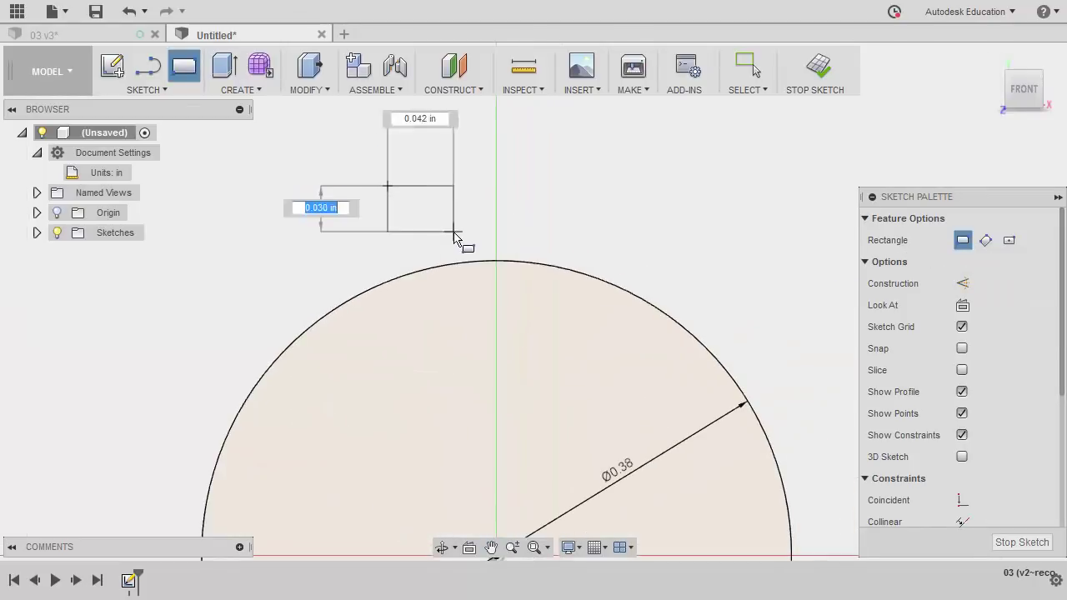
pyautogui.click(622, 288)
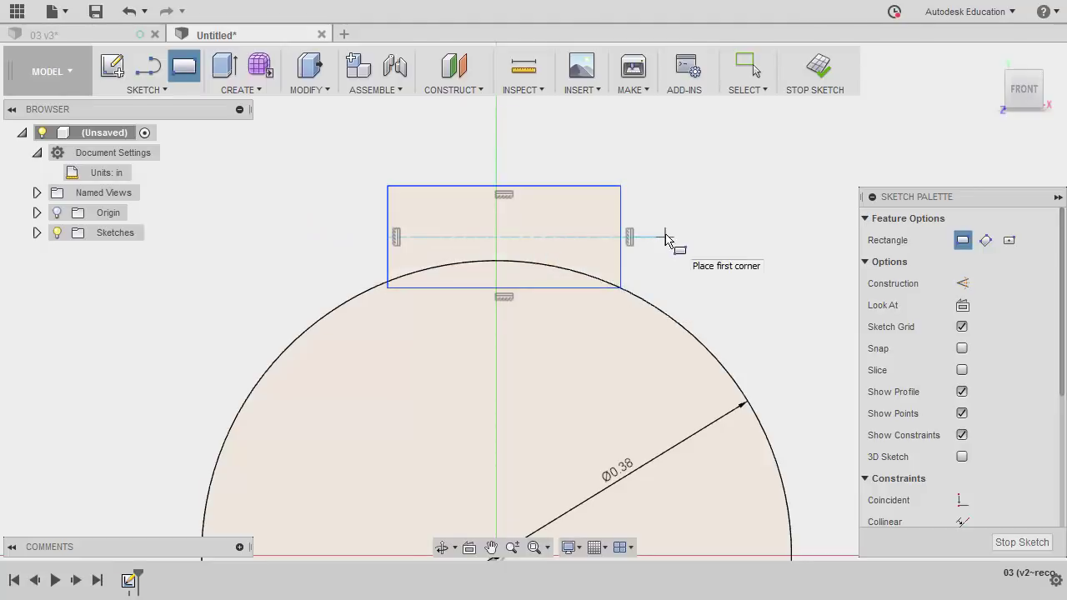
pyautogui.press('Escape')
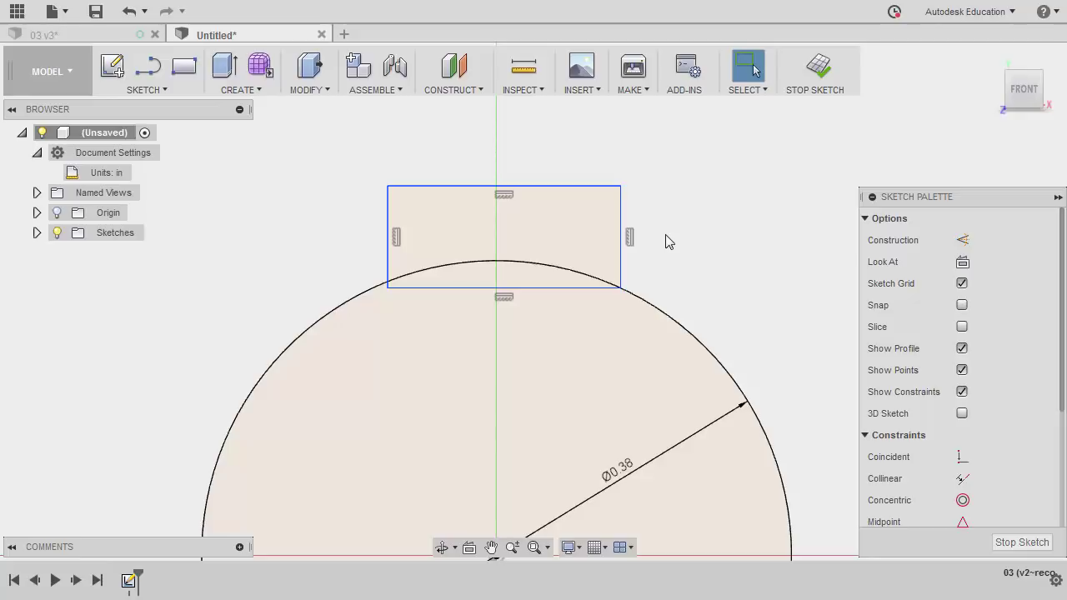
# - Draw a line from the rectangle's top-edge midpoint down to the circle's centre
pyautogui.press('l')
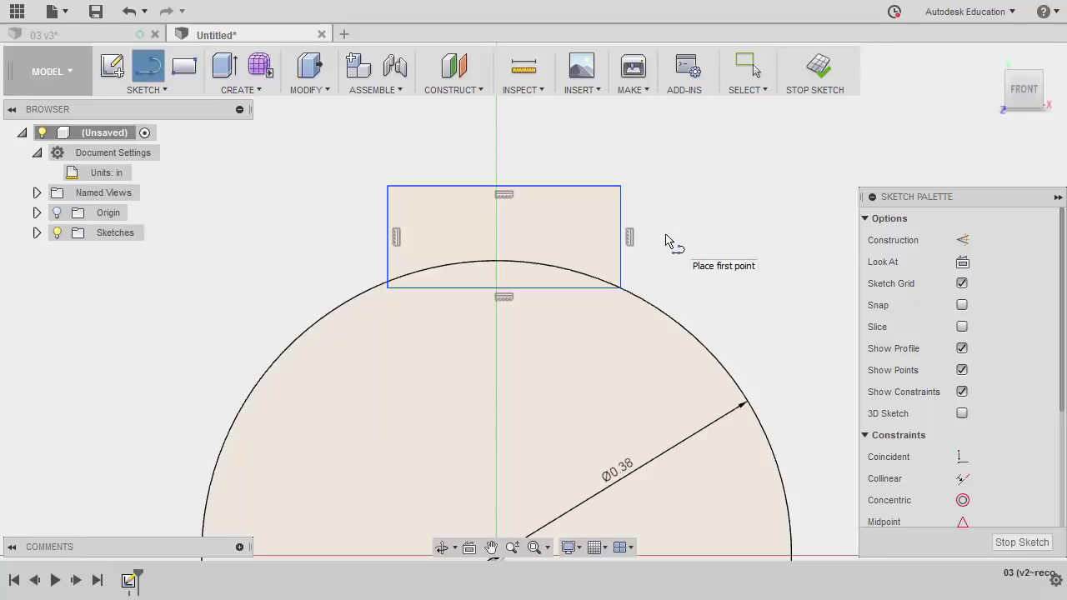
pyautogui.moveTo(673, 253); pyautogui.dragTo(680, 185, button='middle')
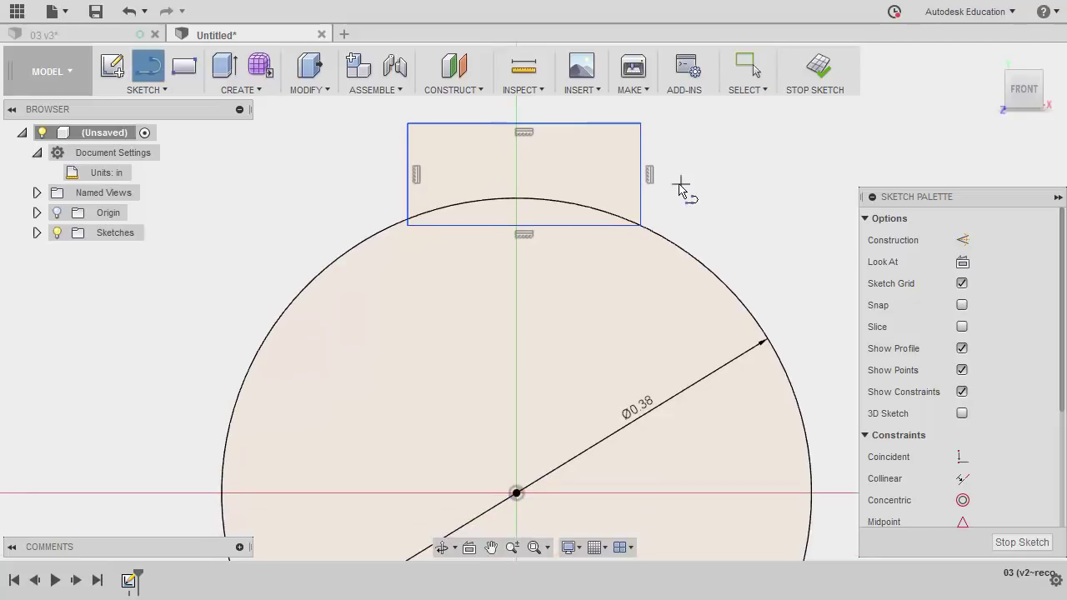
pyautogui.click(530, 129)
pyautogui.moveTo(595, 317); pyautogui.dragTo(565, 219, button='middle')
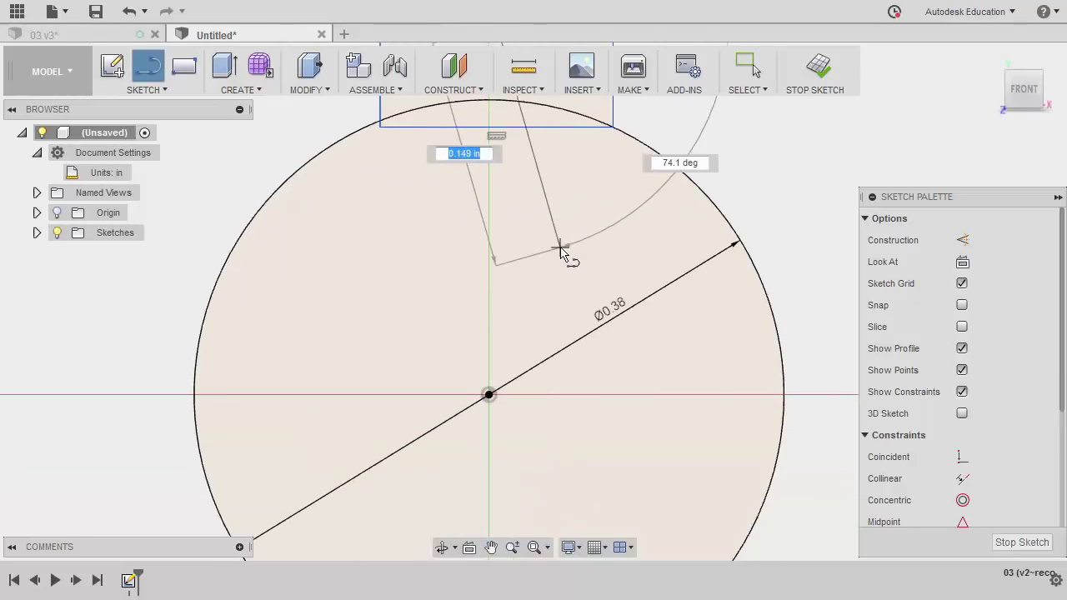
pyautogui.click(497, 397)
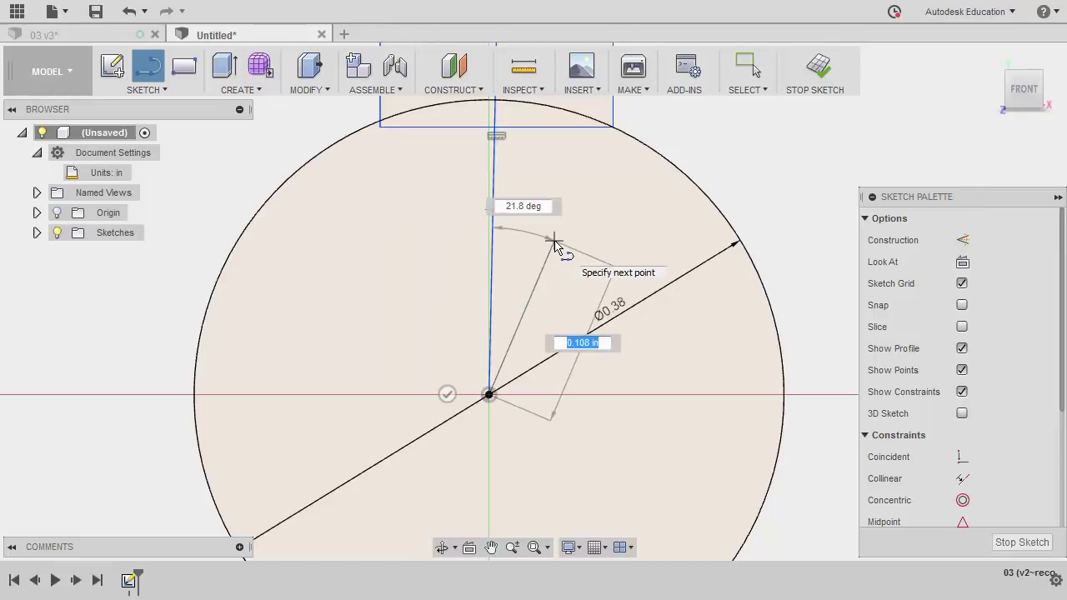
pyautogui.press('Escape')
pyautogui.moveTo(553, 208); pyautogui.dragTo(514, 294, button='middle')
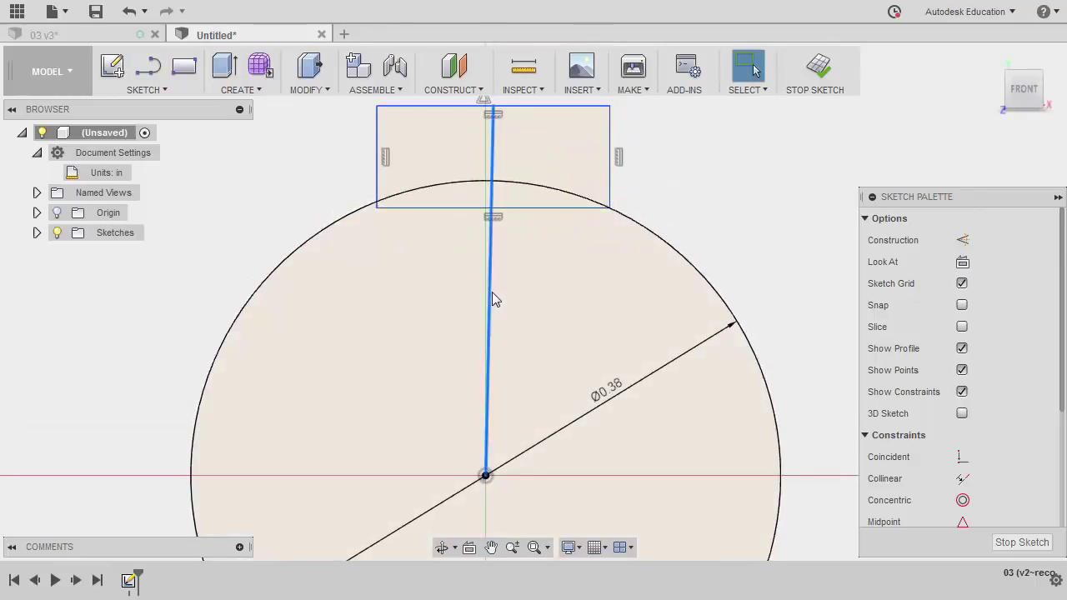
# - Constrain the centre line vertical, make it construction, and drag the rectangle wider
pyautogui.click(492, 292)
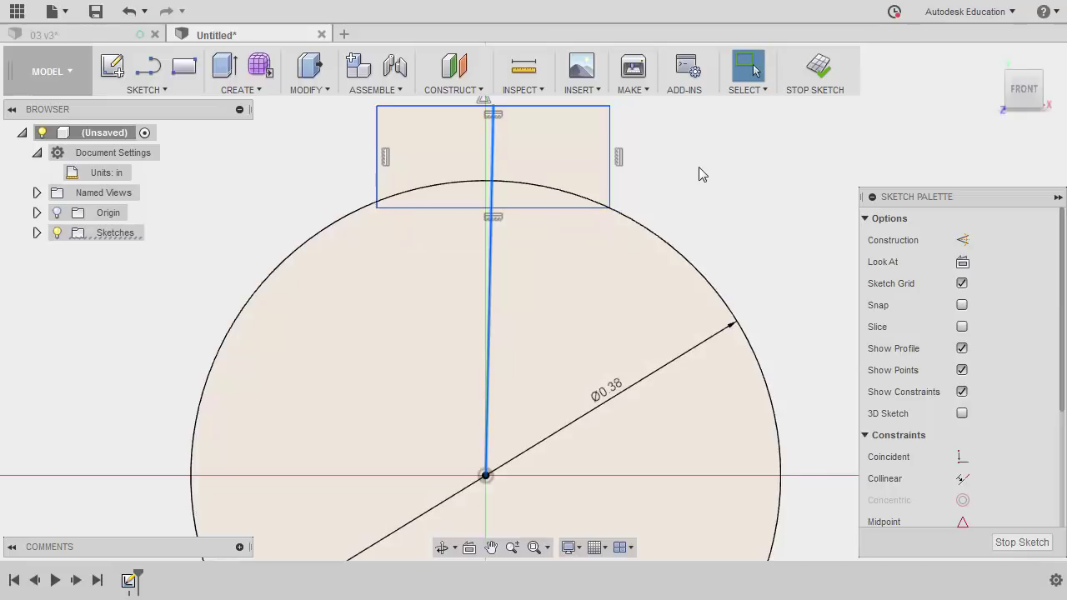
pyautogui.rightClick(699, 166)
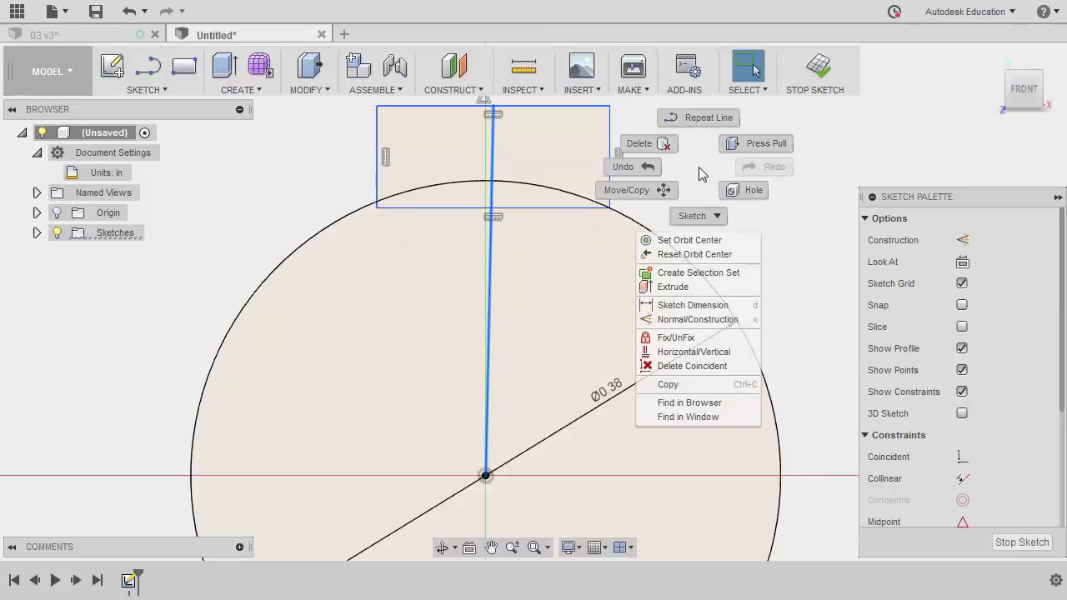
pyautogui.click(711, 353)
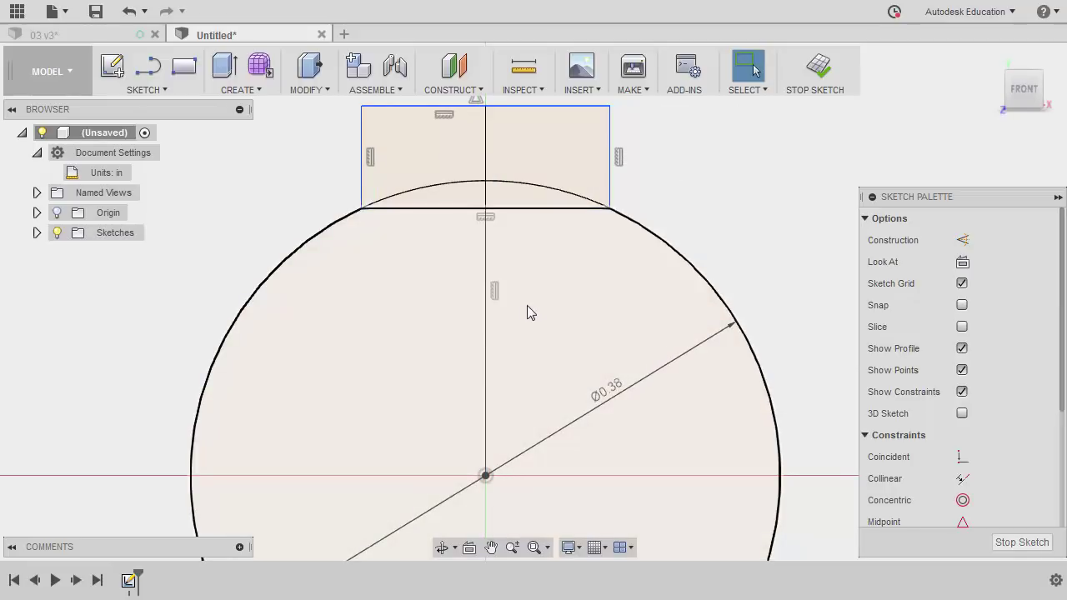
pyautogui.click(485, 354)
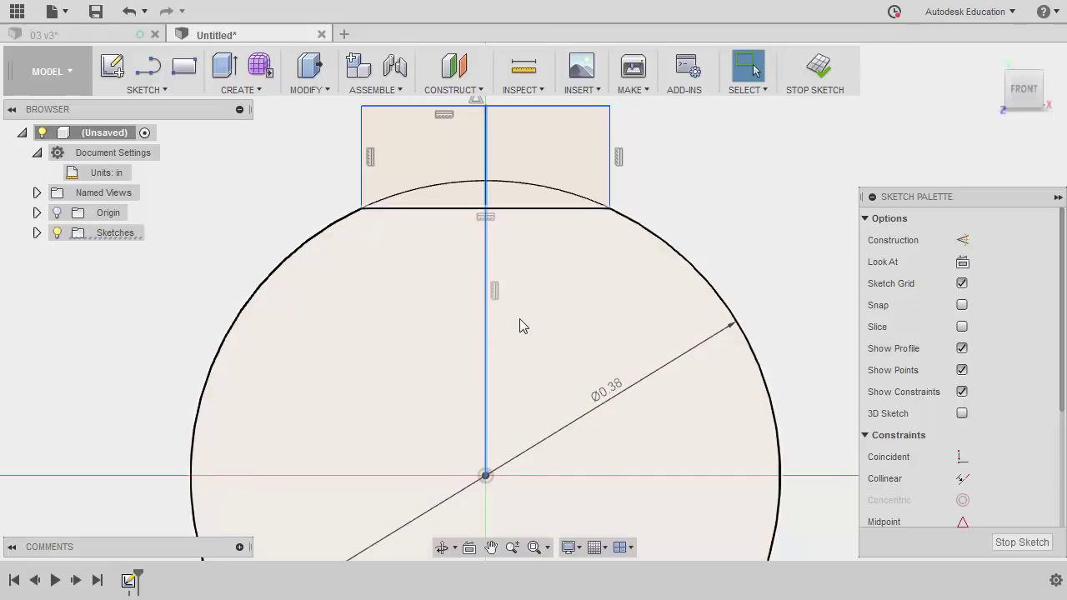
pyautogui.press('x')
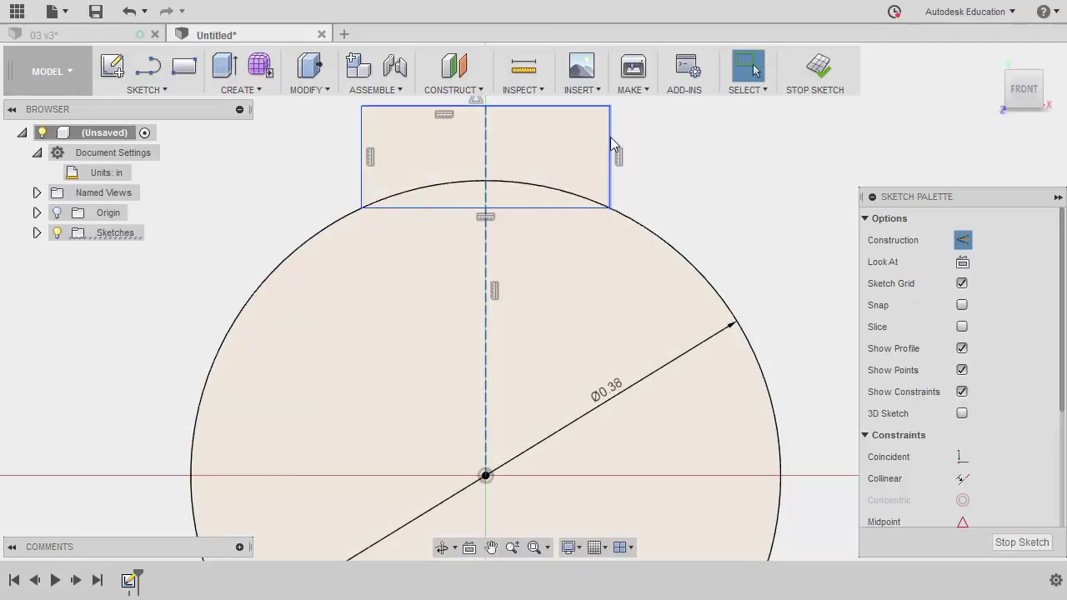
pyautogui.moveTo(613, 143); pyautogui.dragTo(643, 158)
pyautogui.moveTo(526, 317); pyautogui.dragTo(516, 336, button='middle')
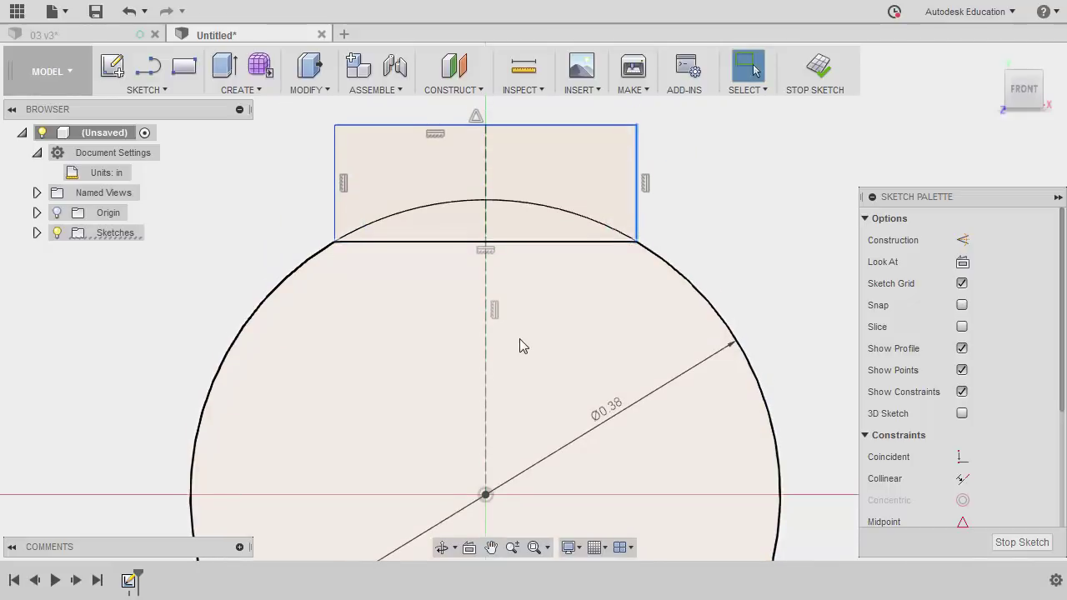
# - Dimension the rectangle's left edge to a height of 0.09
pyautogui.press('d')
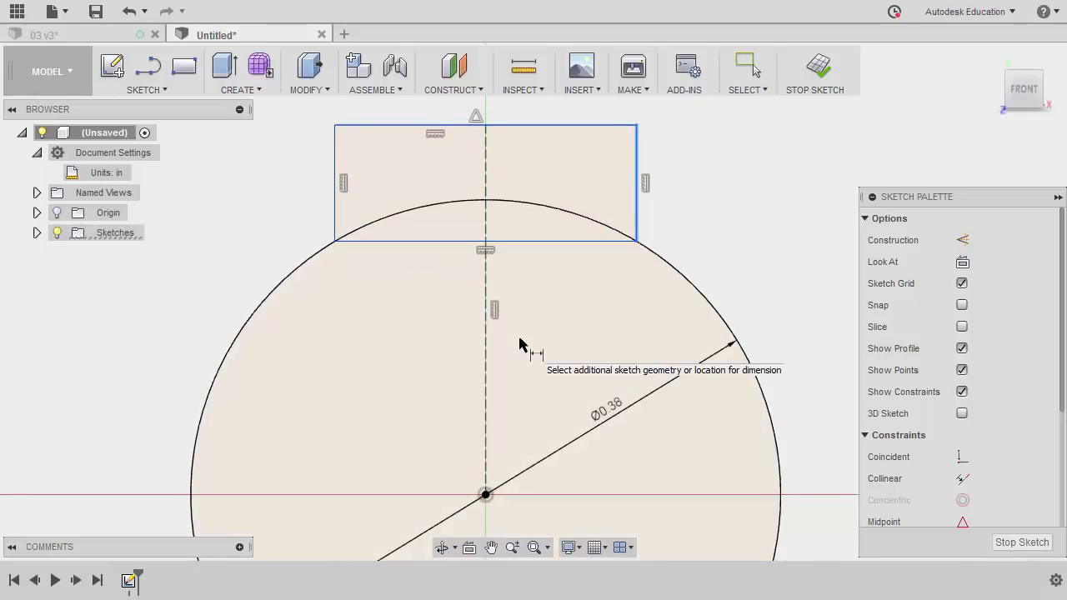
pyautogui.scroll(1, 542, 346)
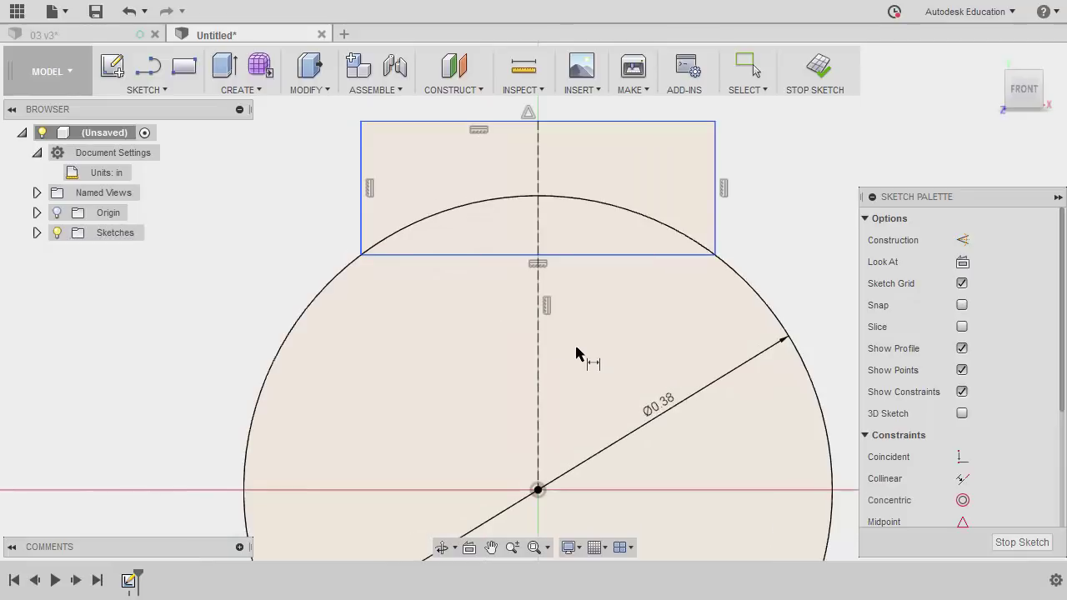
pyautogui.click(573, 126)
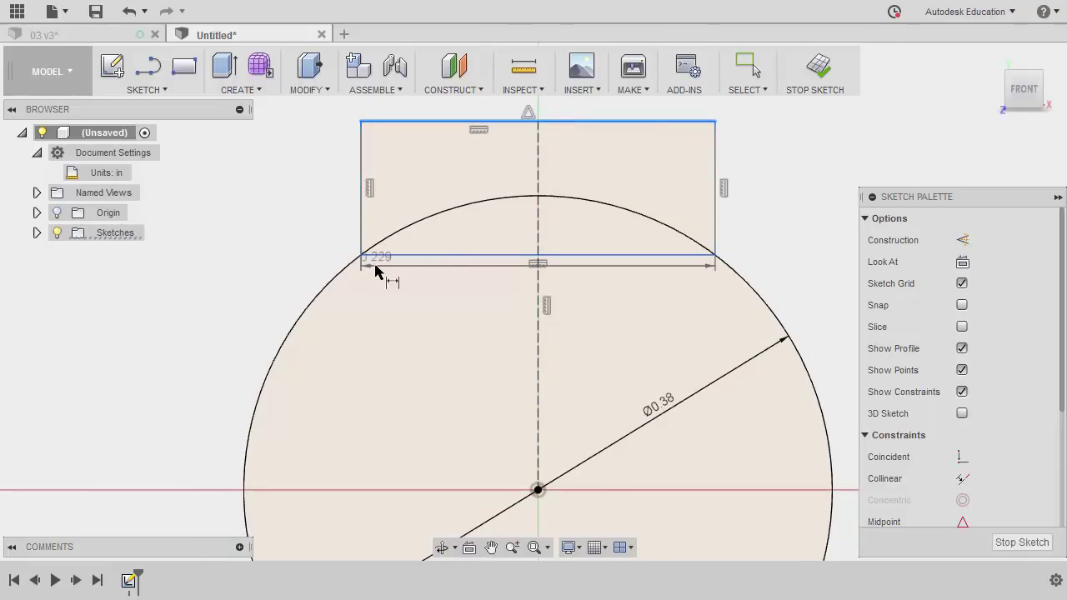
pyautogui.press('Escape')
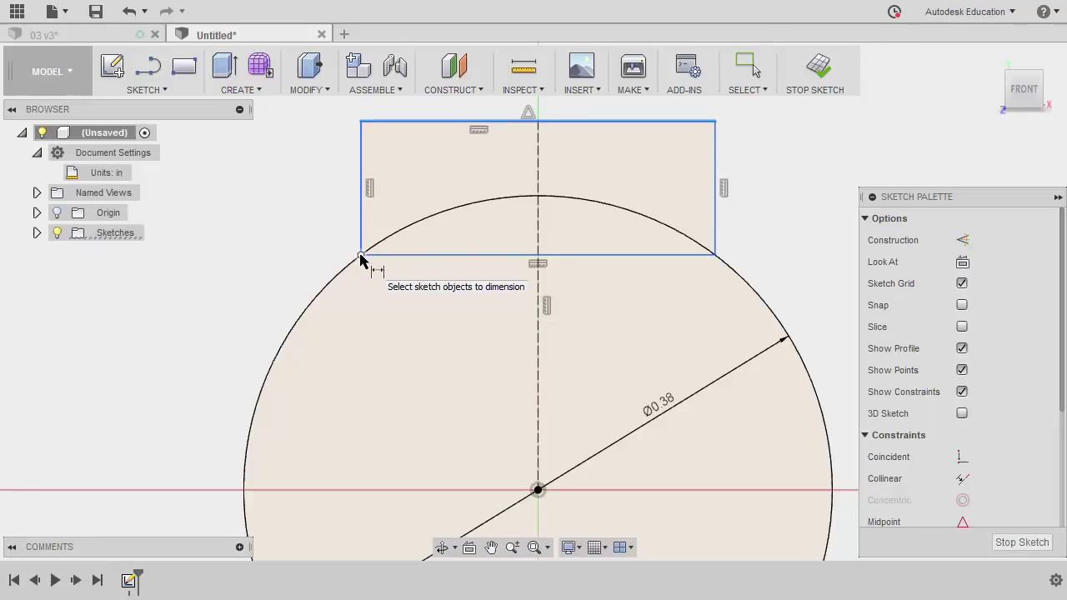
pyautogui.click(359, 242)
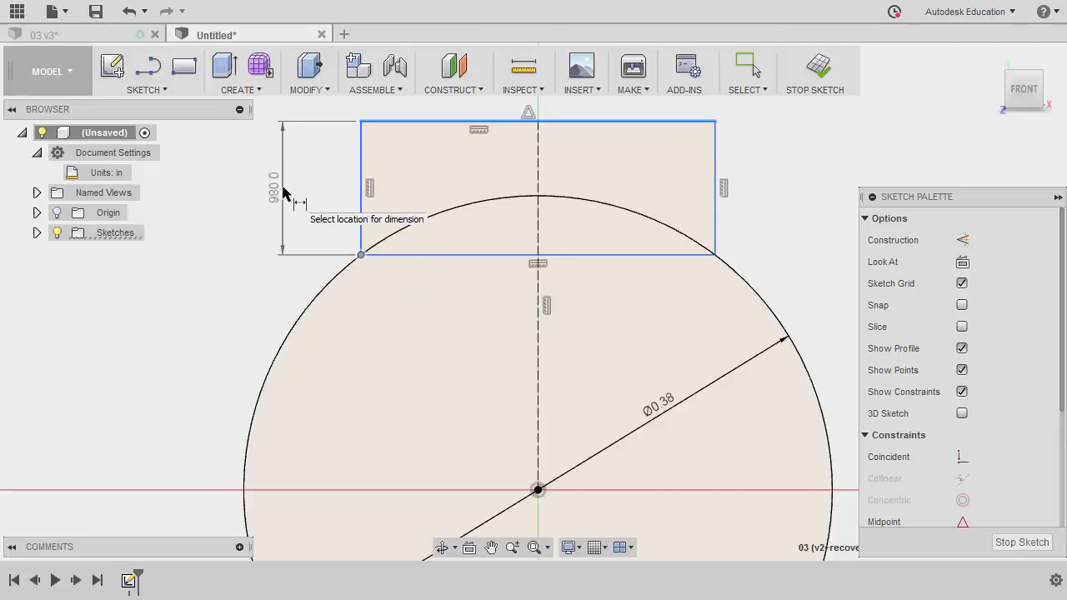
pyautogui.click(284, 192)
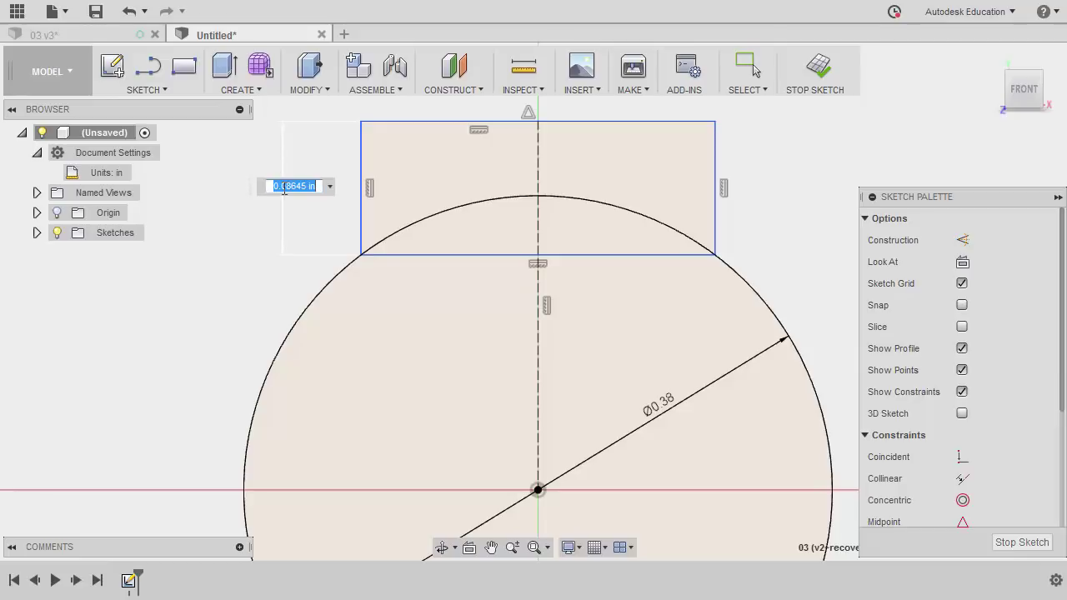
pyautogui.press('BackSpace')
pyautogui.write('.09')
pyautogui.press('Return')
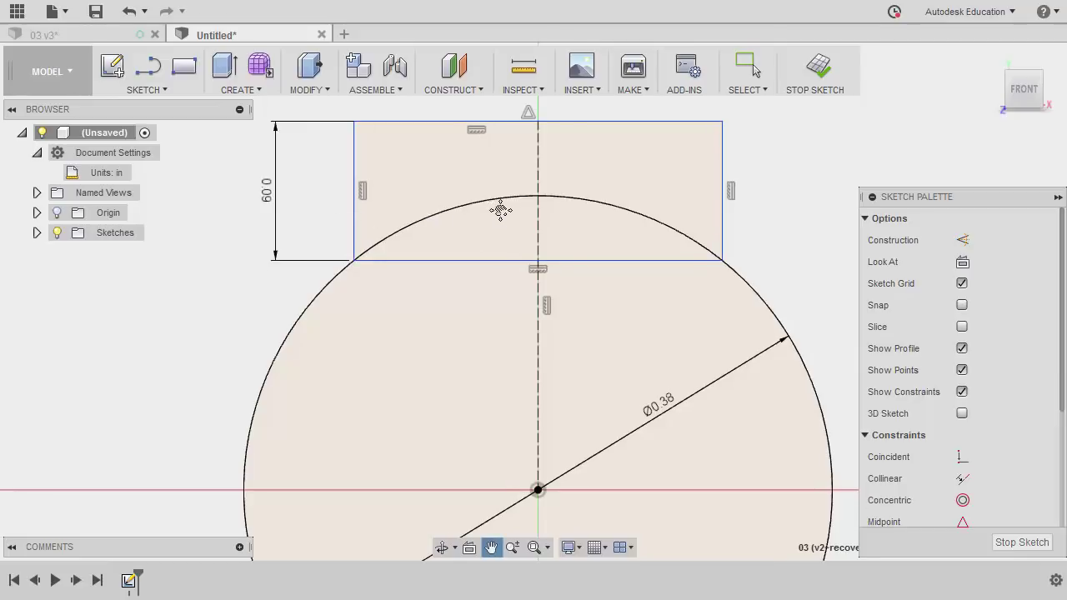
# - Dimension the distance between the rectangle's sides to a width of 0.19
pyautogui.moveTo(500, 209); pyautogui.dragTo(489, 290, button='middle')
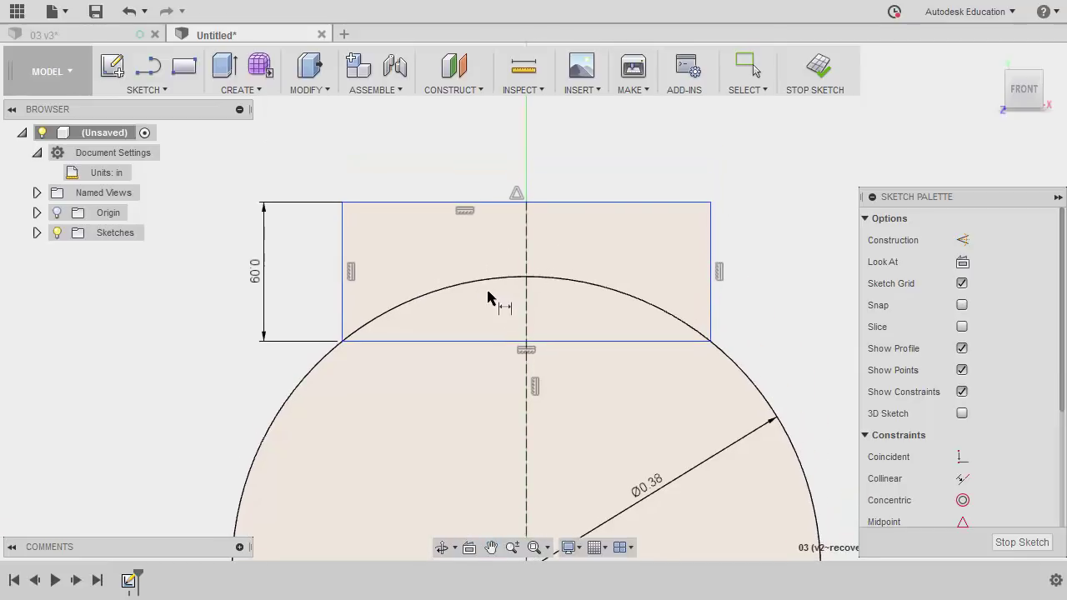
pyautogui.click(342, 238)
pyautogui.click(710, 241)
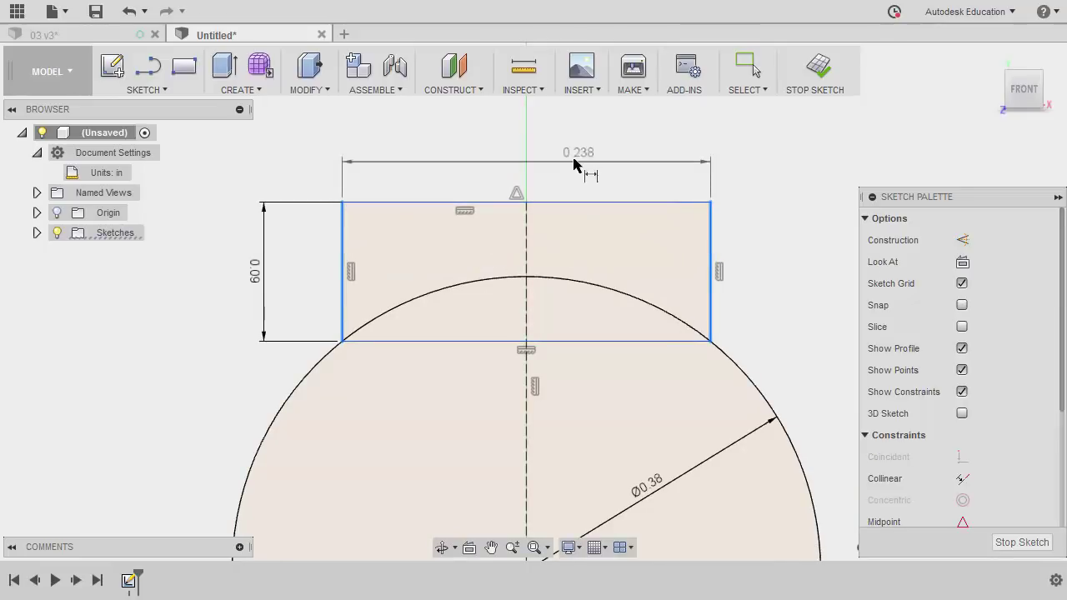
pyautogui.click(524, 147)
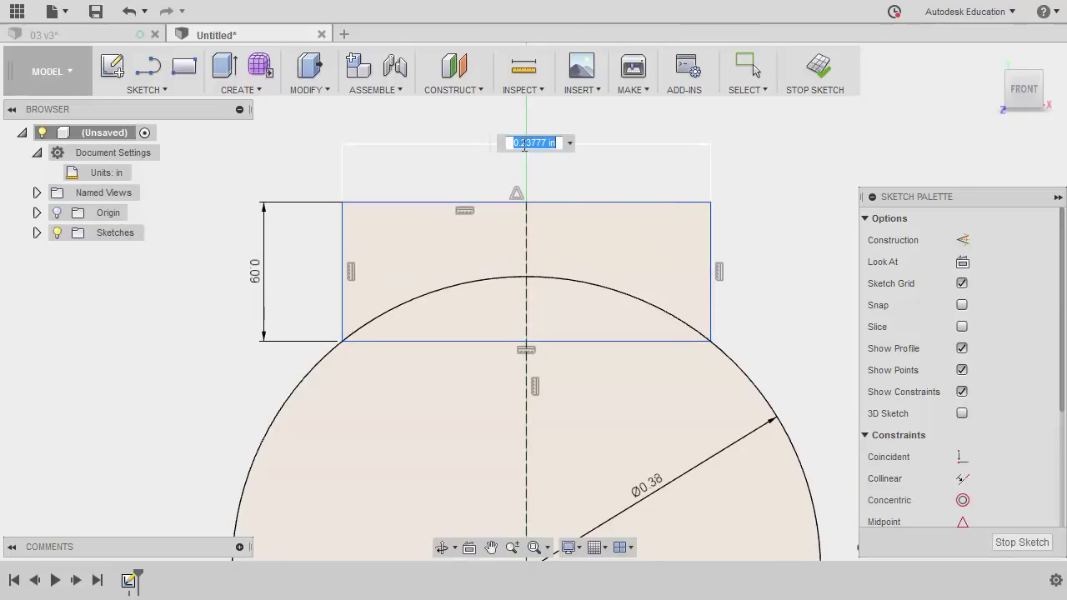
pyautogui.press('BackSpace')
pyautogui.press('Return')
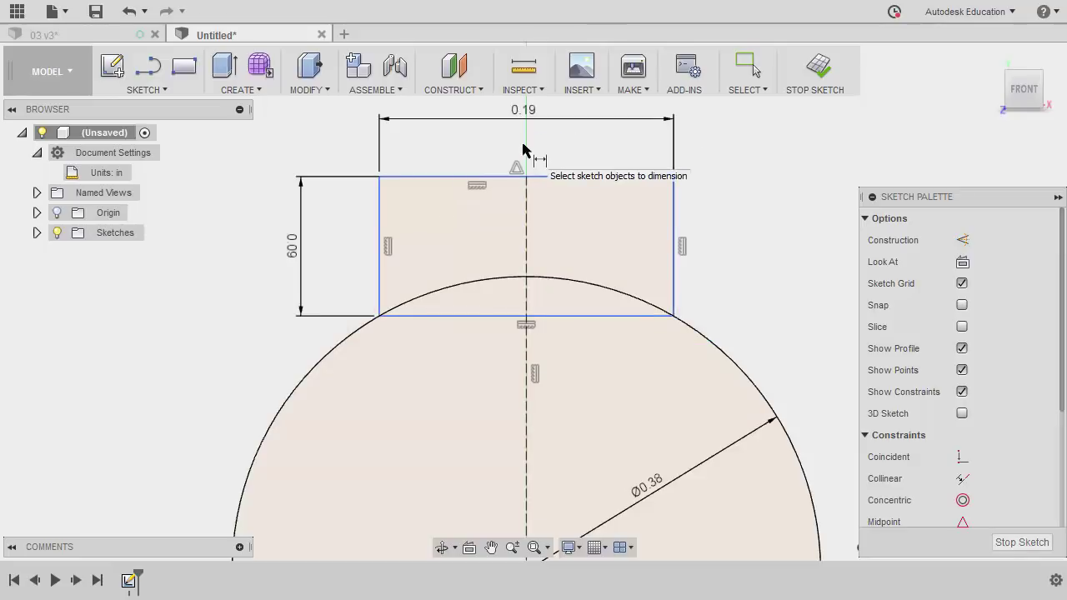
pyautogui.press('Escape')
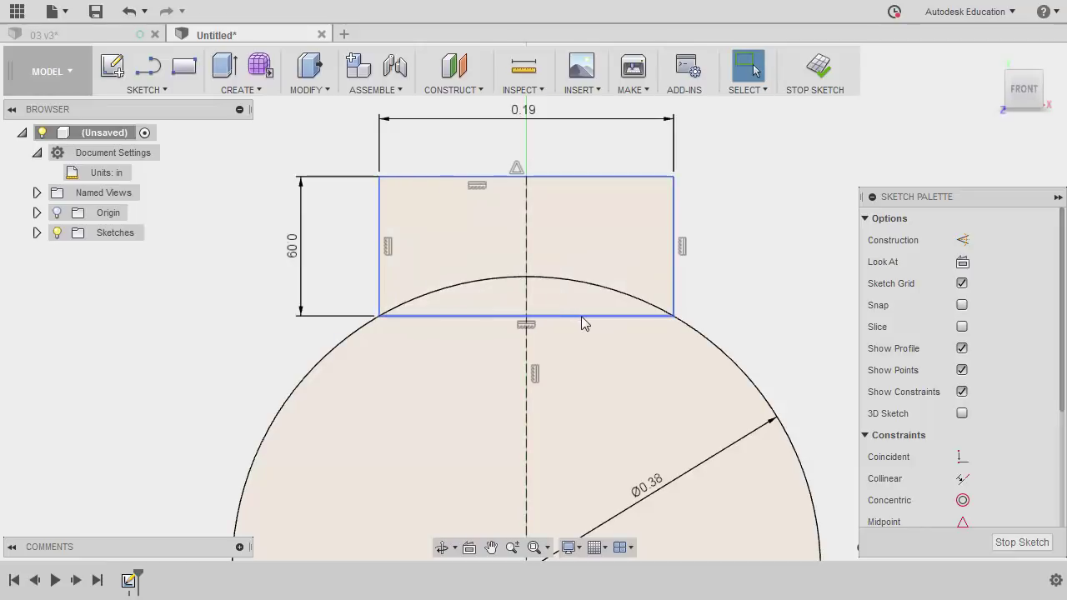
# - Trim both halves of the rectangle's bottom edge and raise its top edge
pyautogui.press('t')
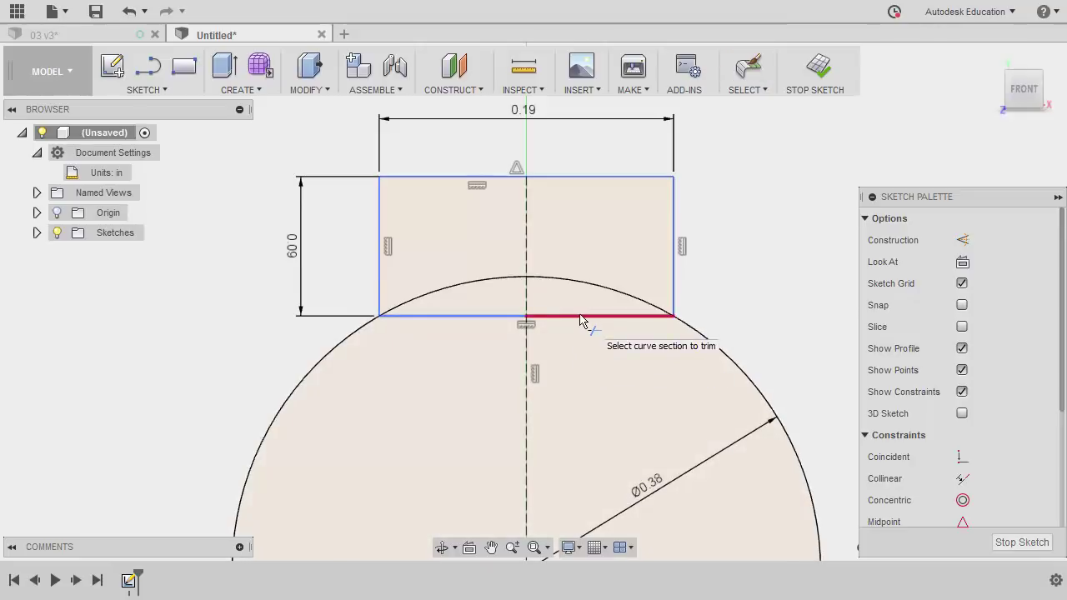
pyautogui.click(581, 317)
pyautogui.click(473, 317)
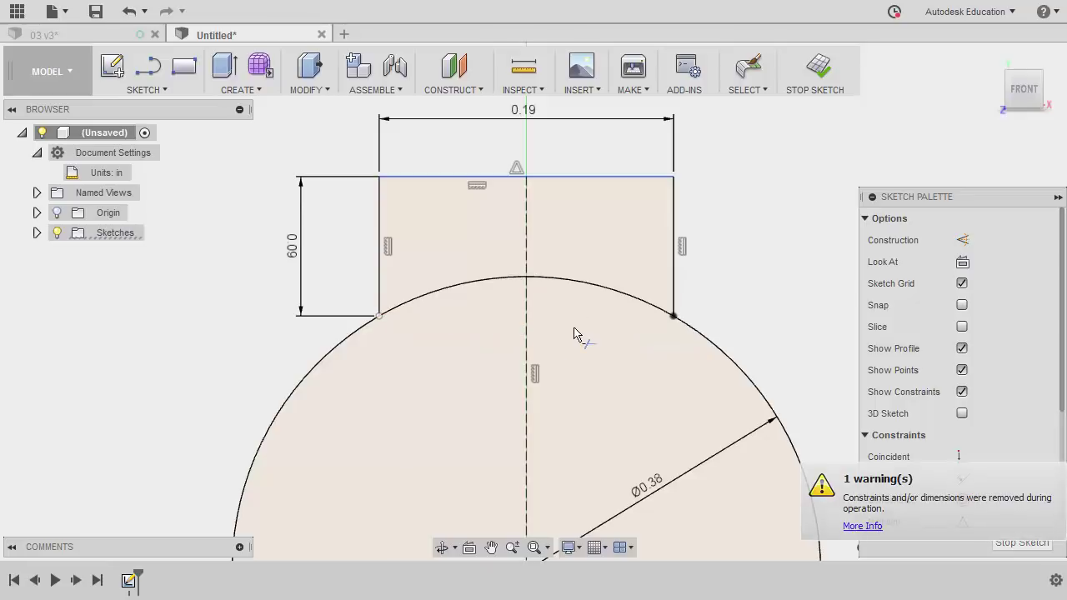
pyautogui.press('Escape')
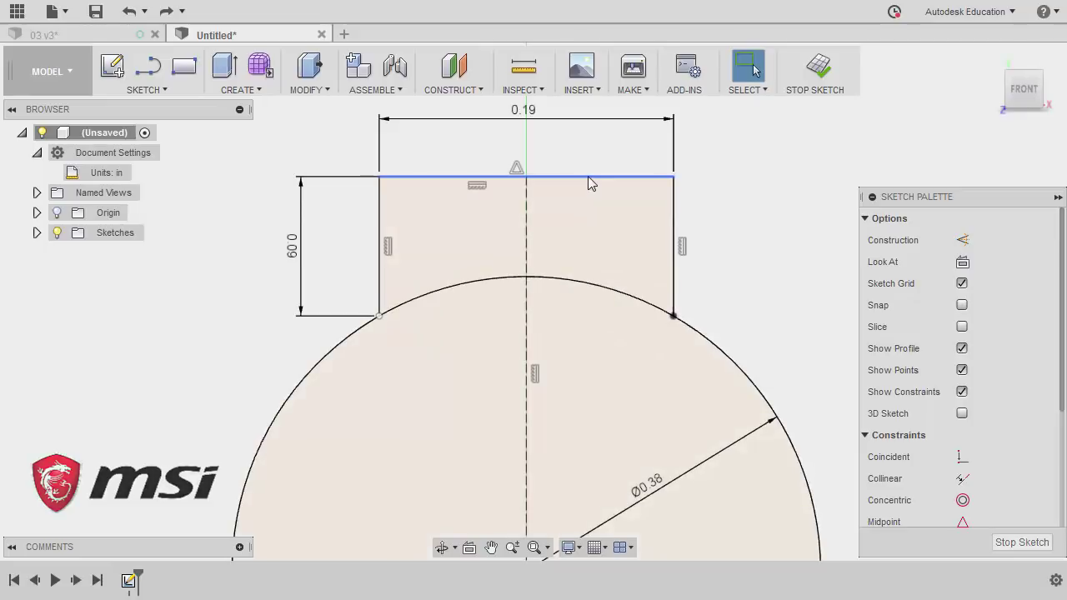
pyautogui.moveTo(588, 176)
pyautogui.mouseDown()
pyautogui.moveTo(596, 136)
pyautogui.moveTo(592, 159)
pyautogui.mouseUp()
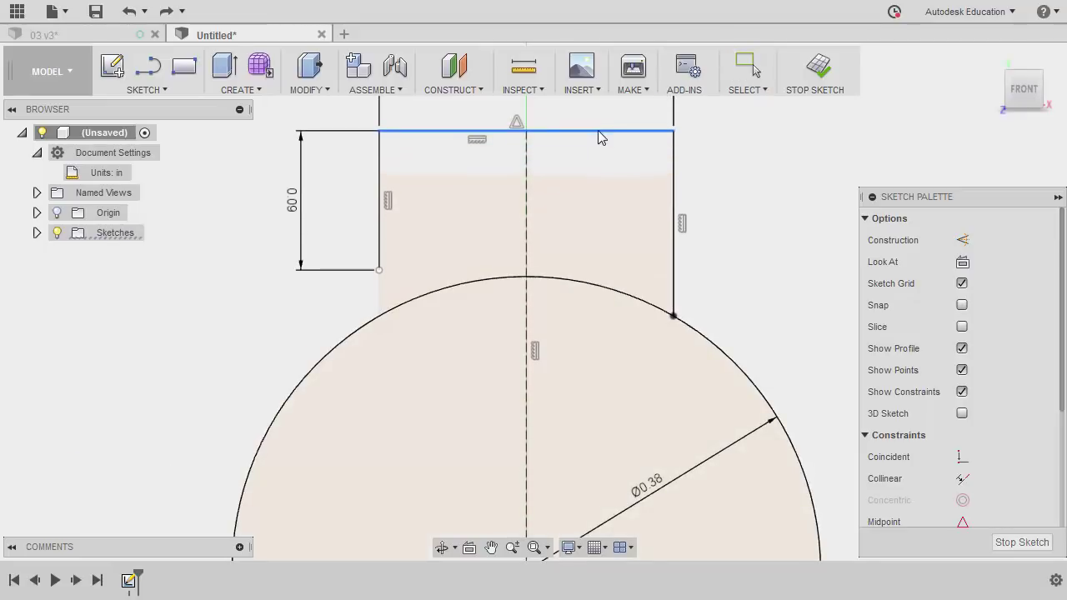
# - Make the keyway's loose left corner coincident with the circle
pyautogui.press('Escape')
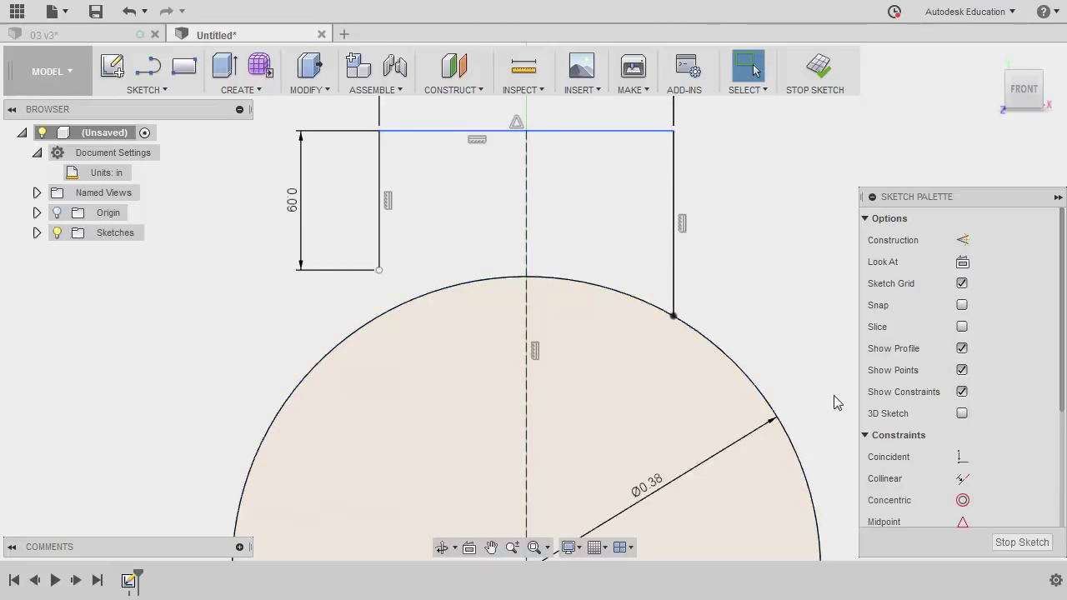
pyautogui.click(963, 457)
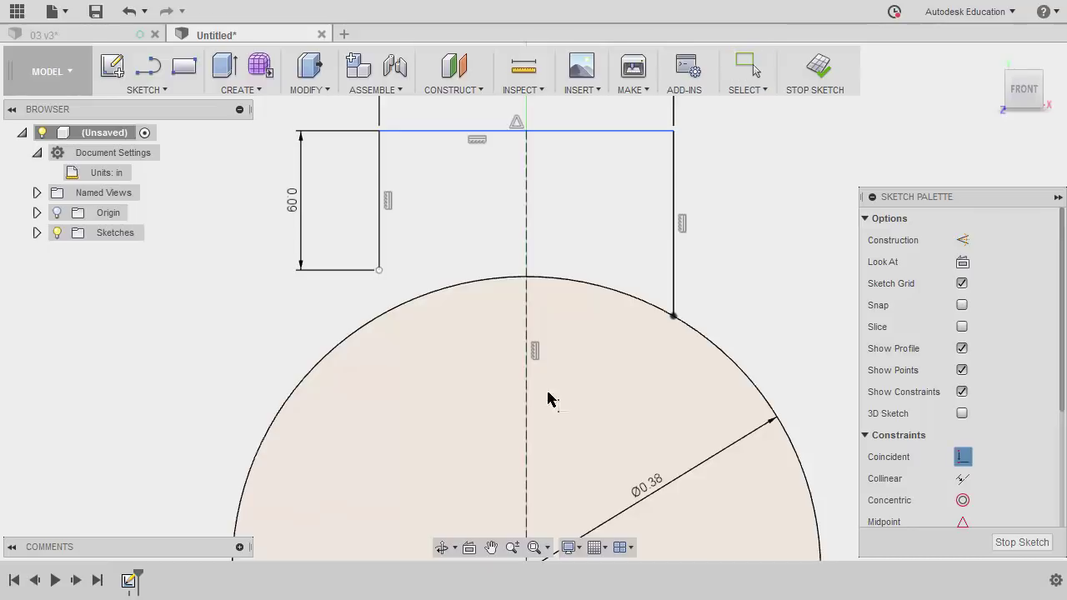
pyautogui.click(380, 271)
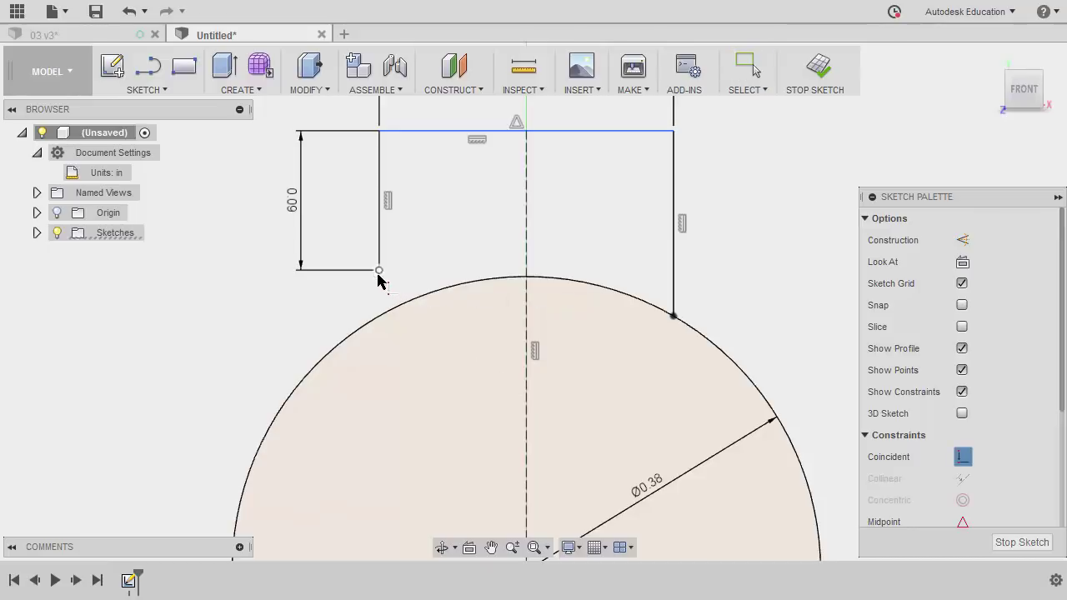
pyautogui.click(384, 318)
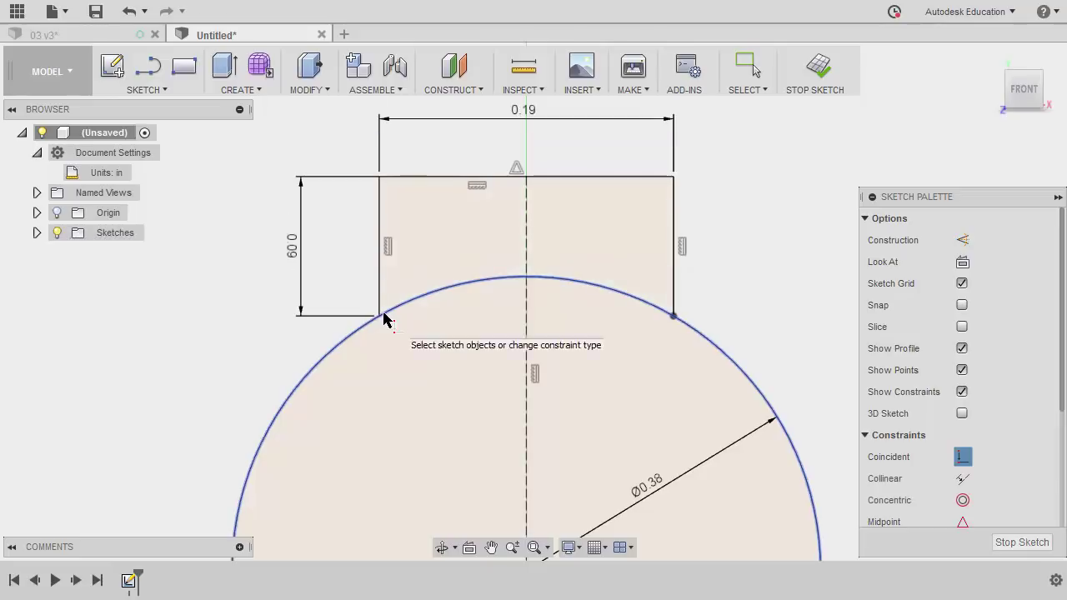
pyautogui.press('Escape')
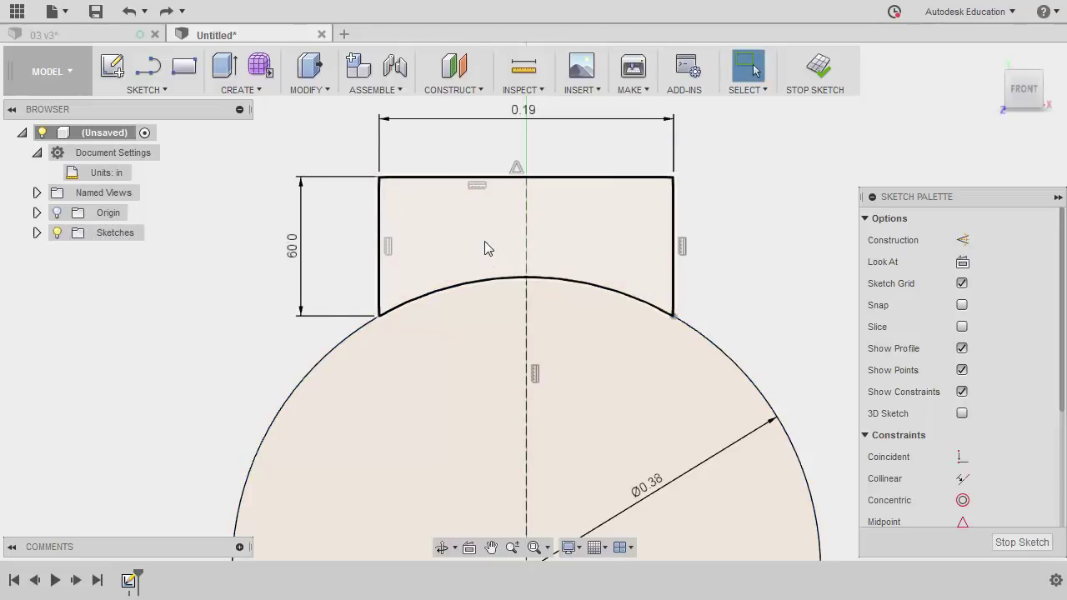
# - Draw a 1.5 in diameter circle on the bore's centre, then check the reference drawing
pyautogui.press('c')
pyautogui.scroll(3, 488, 246)
pyautogui.scroll(-8, 490, 250)
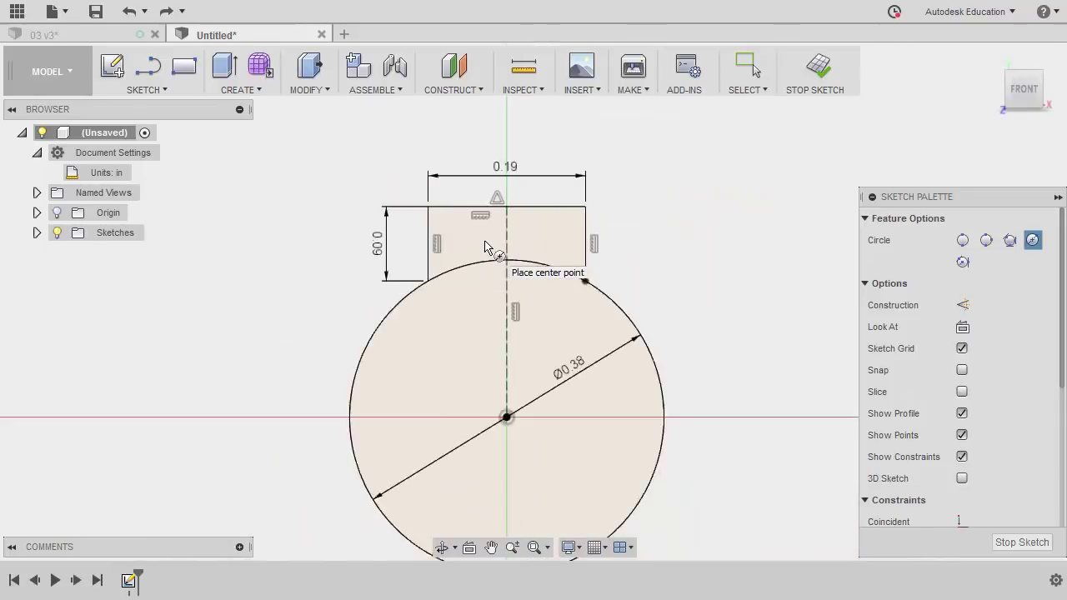
pyautogui.scroll(2, 495, 264)
pyautogui.click(507, 331)
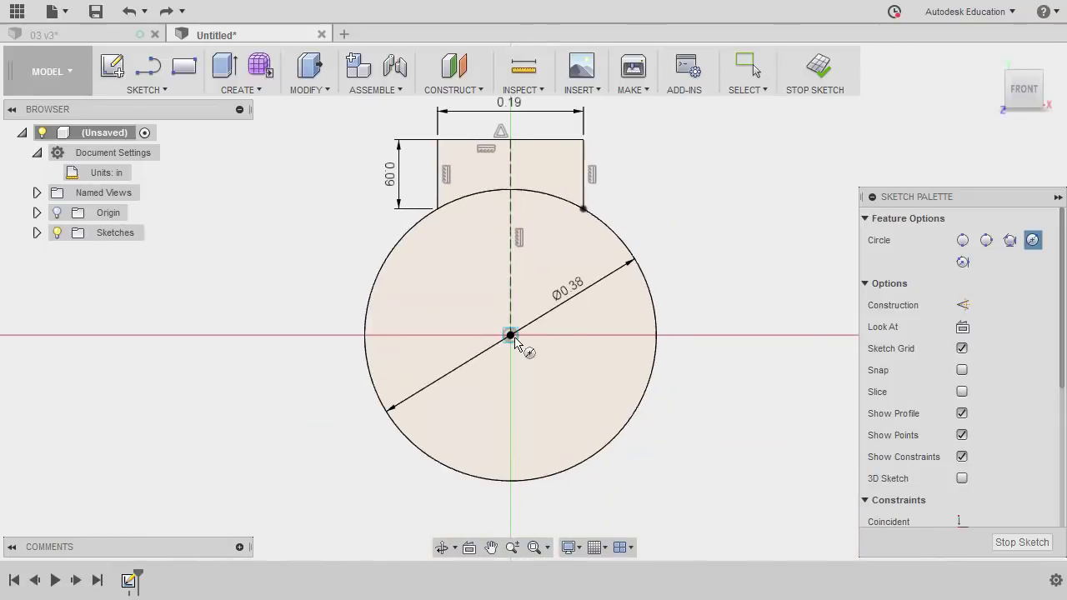
pyautogui.moveTo(657, 235); pyautogui.dragTo(644, 302, button='middle')
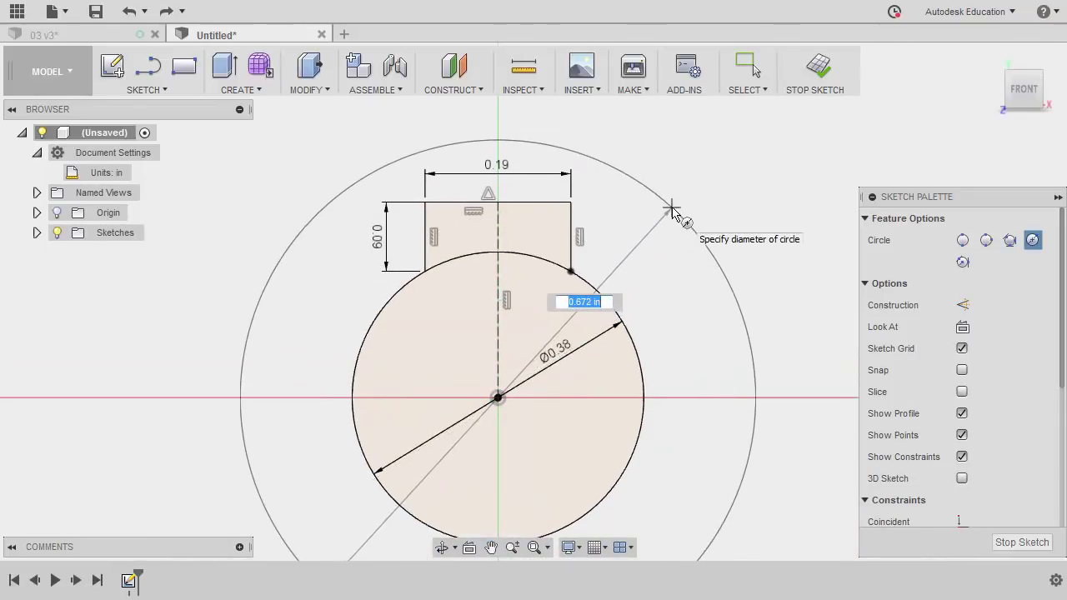
pyautogui.write('1.5')
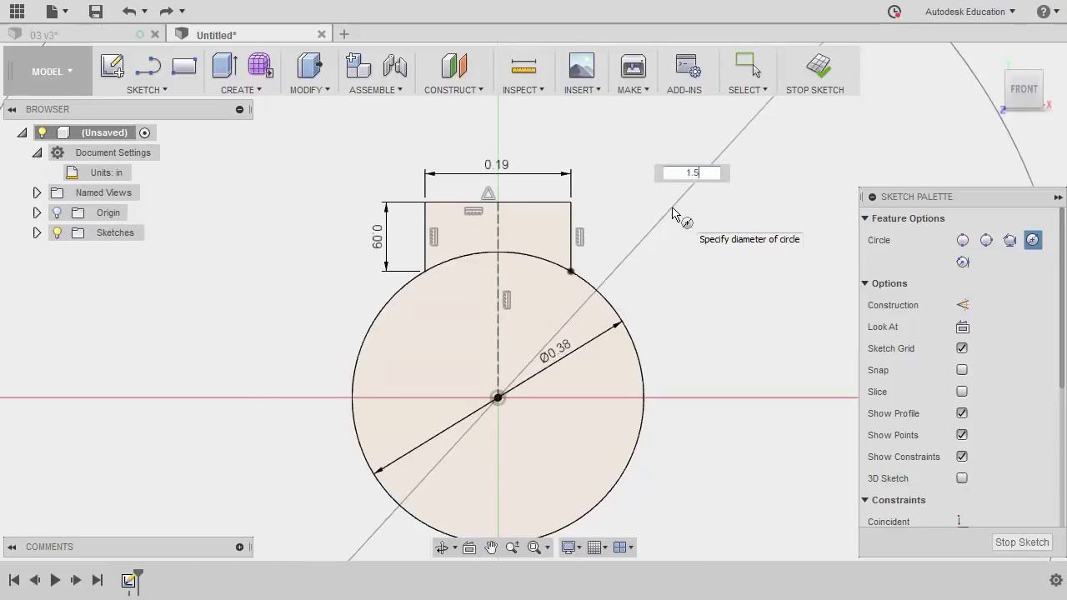
pyautogui.press('Tab')
pyautogui.press('Return')
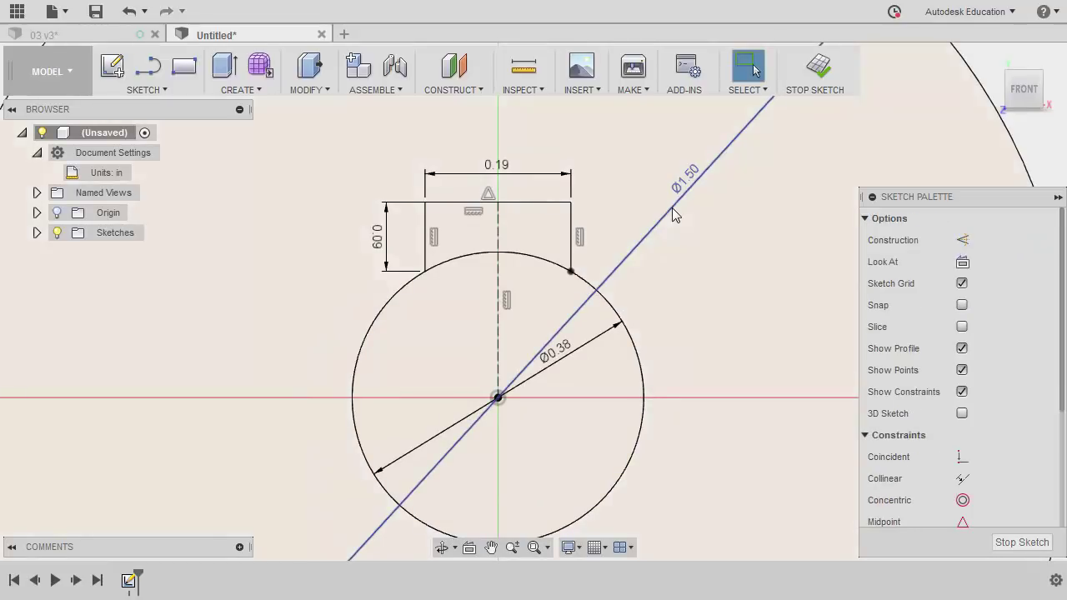
pyautogui.scroll(-3, 583, 333)
pyautogui.scroll(-3, 581, 334)
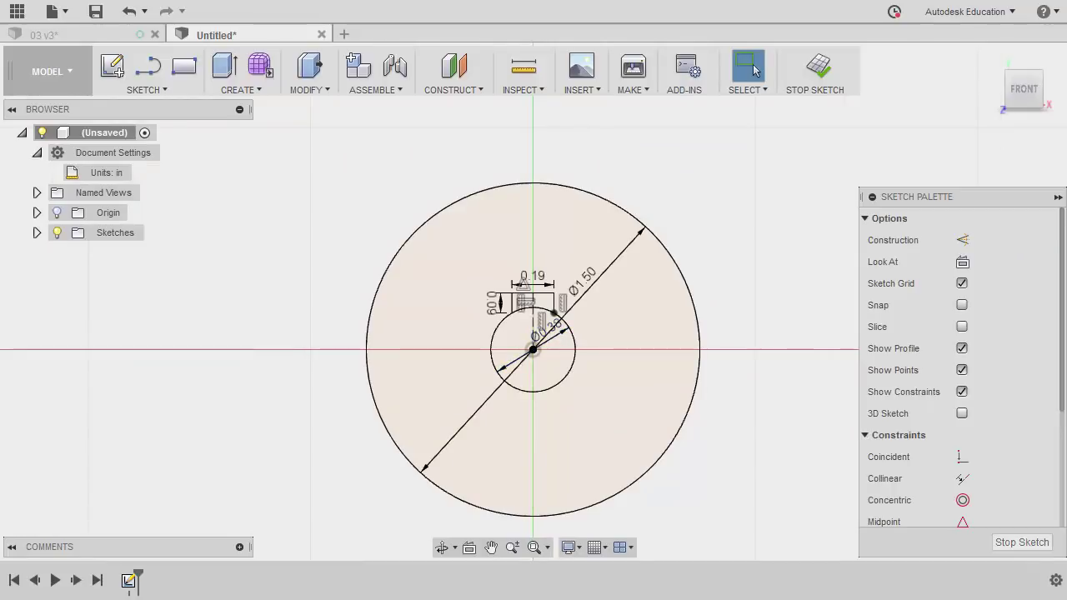
pyautogui.hotkey('alt', 'Tab')
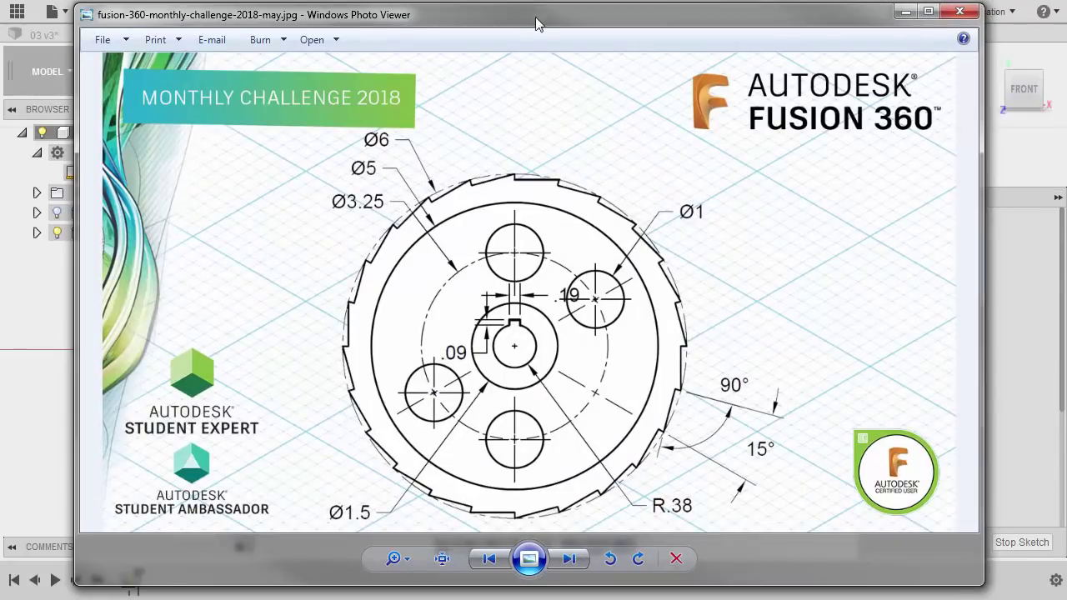
pyautogui.hotkey('alt', 'Tab')
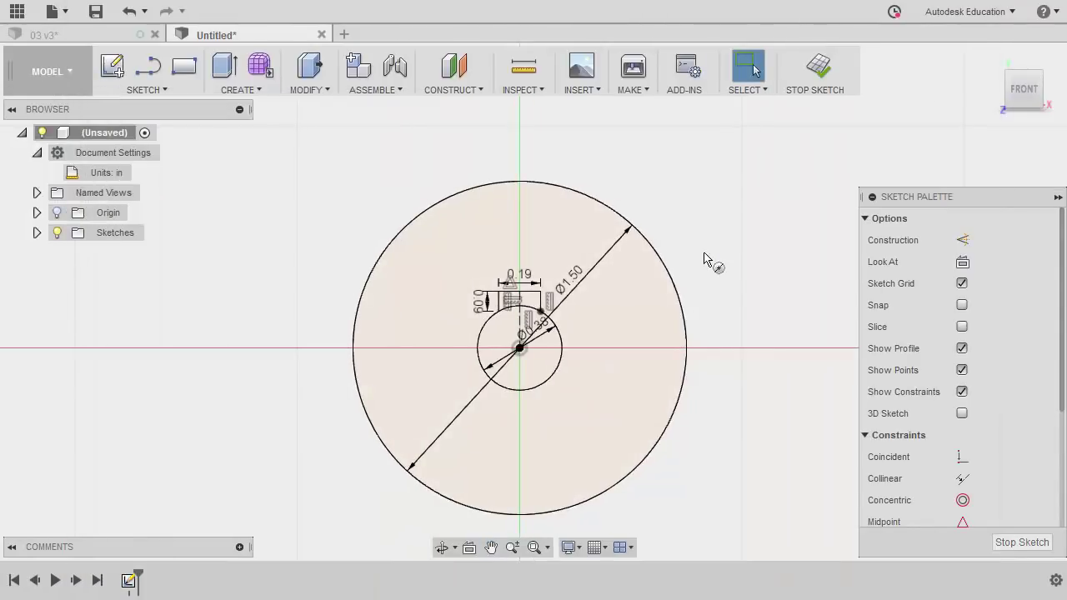
# - Draw a 3.25 in diameter circle centred on the shared origin point
pyautogui.press('c')
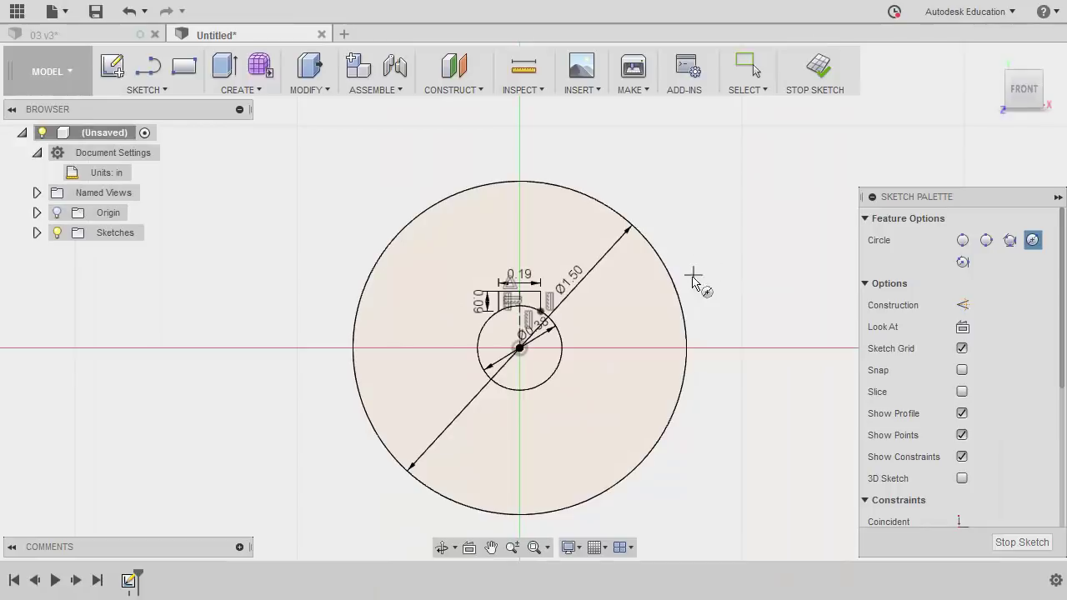
pyautogui.click(519, 349)
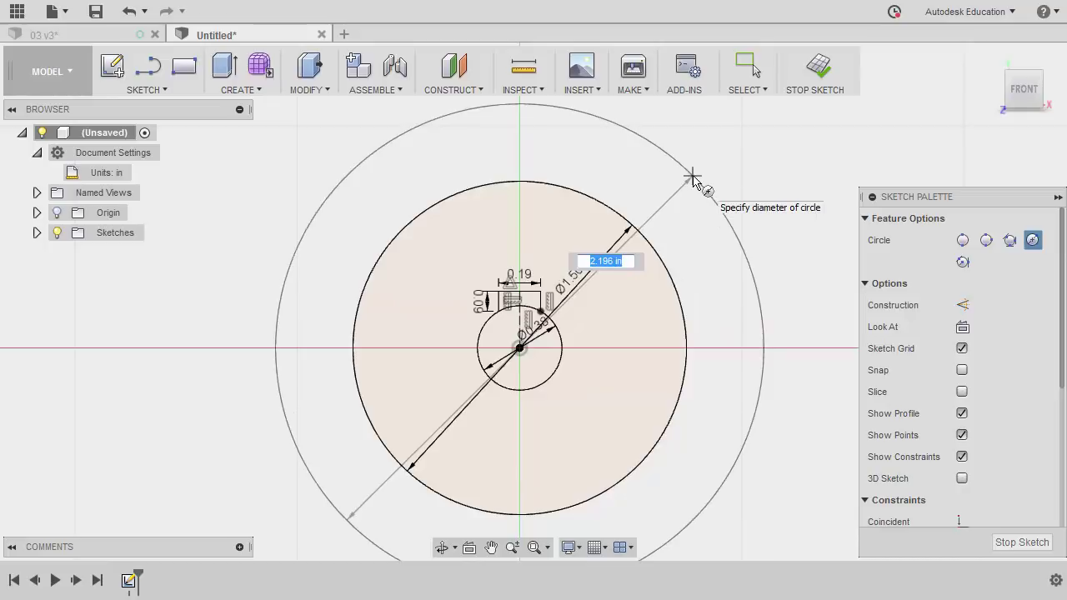
pyautogui.write('3.2')
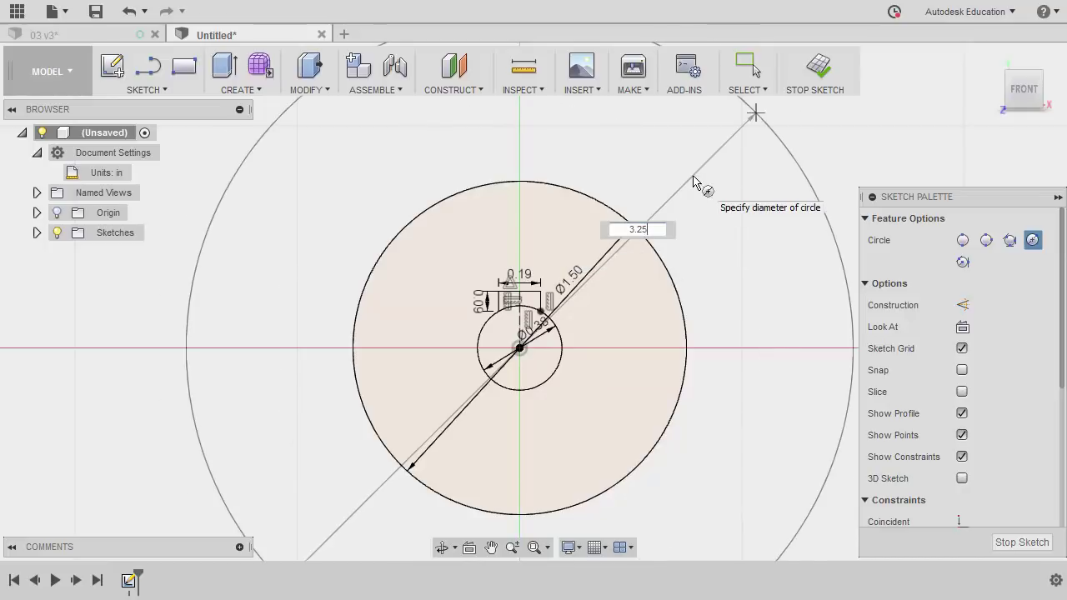
pyautogui.write('5')
pyautogui.press('Tab')
pyautogui.press('Return')
pyautogui.scroll(-3, 646, 232)
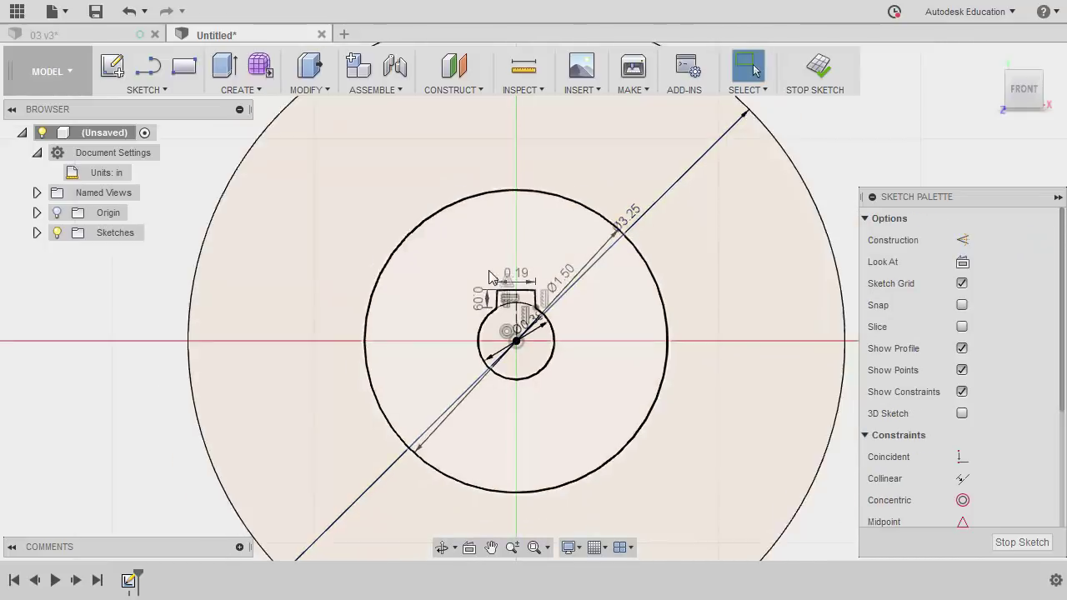
# - Make the 3.25 in circle construction geometry and compare with the reference drawing
pyautogui.click(664, 231)
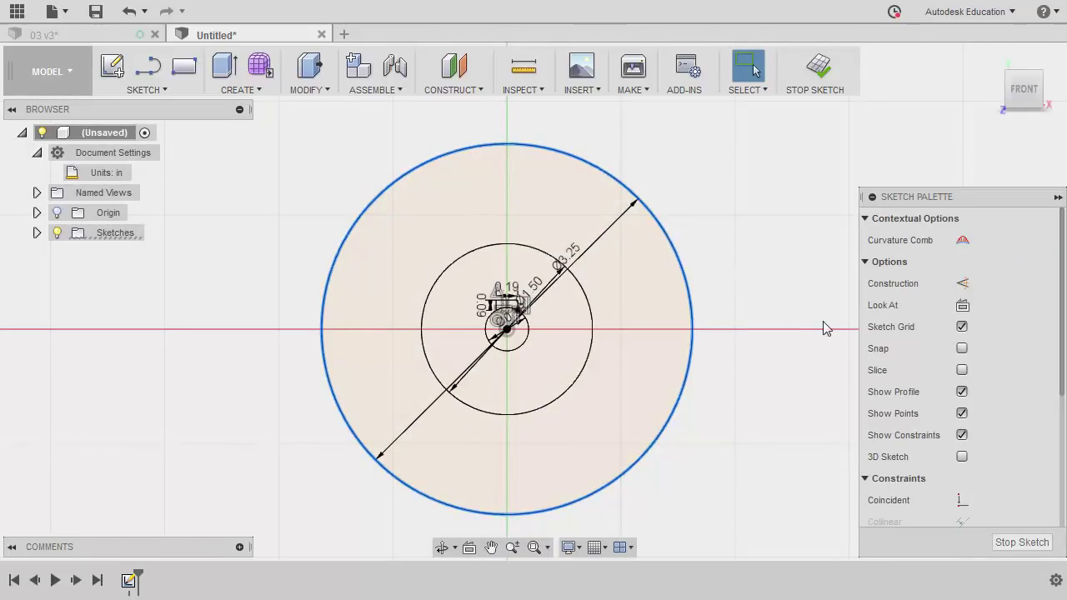
pyautogui.click(963, 284)
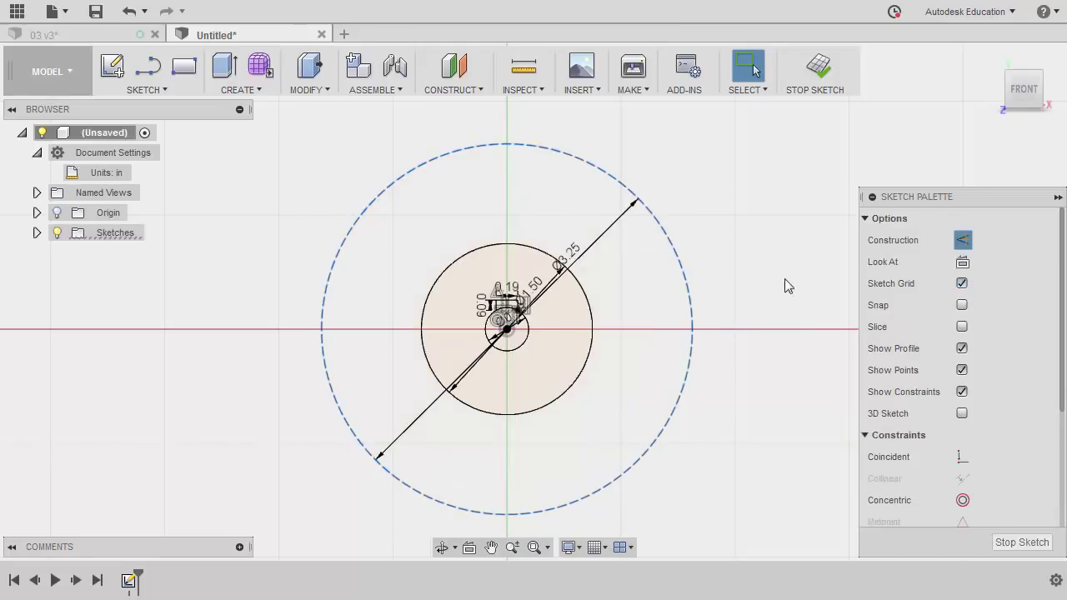
pyautogui.hotkey('alt', 'Tab')
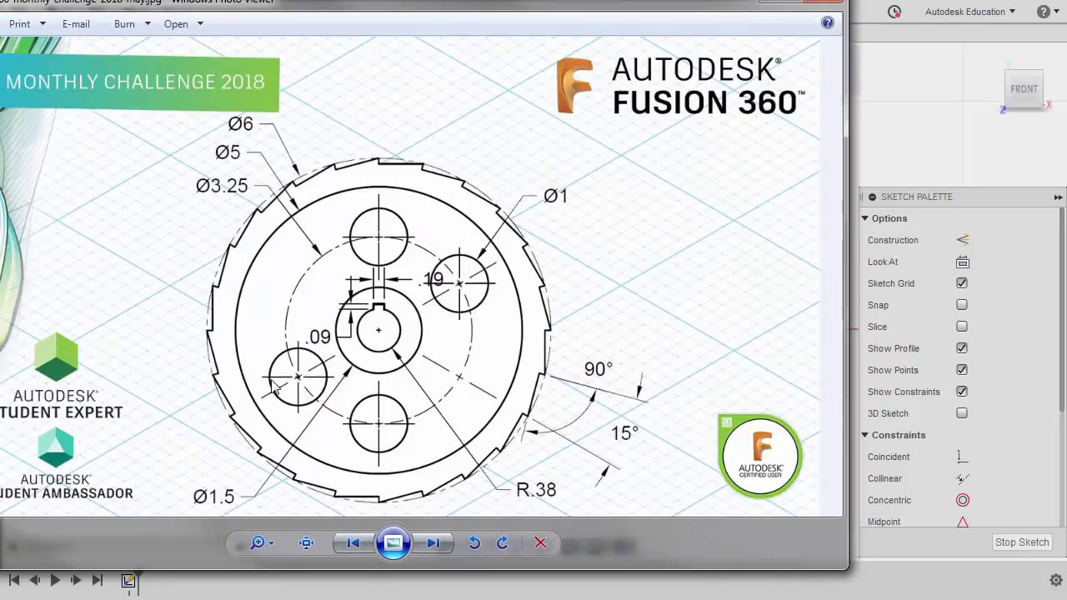
pyautogui.hotkey('alt', 'Tab')
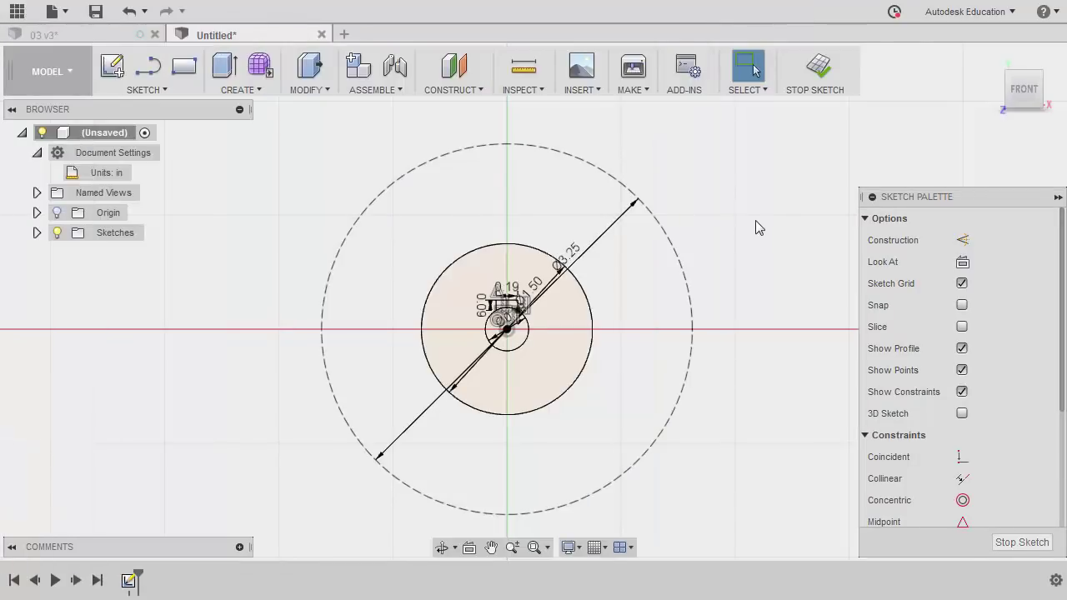
# - Draw a 1 in diameter circle centred on the top of the dashed 3.25 circle
pyautogui.press('c')
pyautogui.scroll(3, 505, 191)
pyautogui.moveTo(505, 191)
pyautogui.mouseDown(button='middle')
pyautogui.moveTo(543, 228)
pyautogui.moveTo(548, 269)
pyautogui.mouseUp(button='middle')
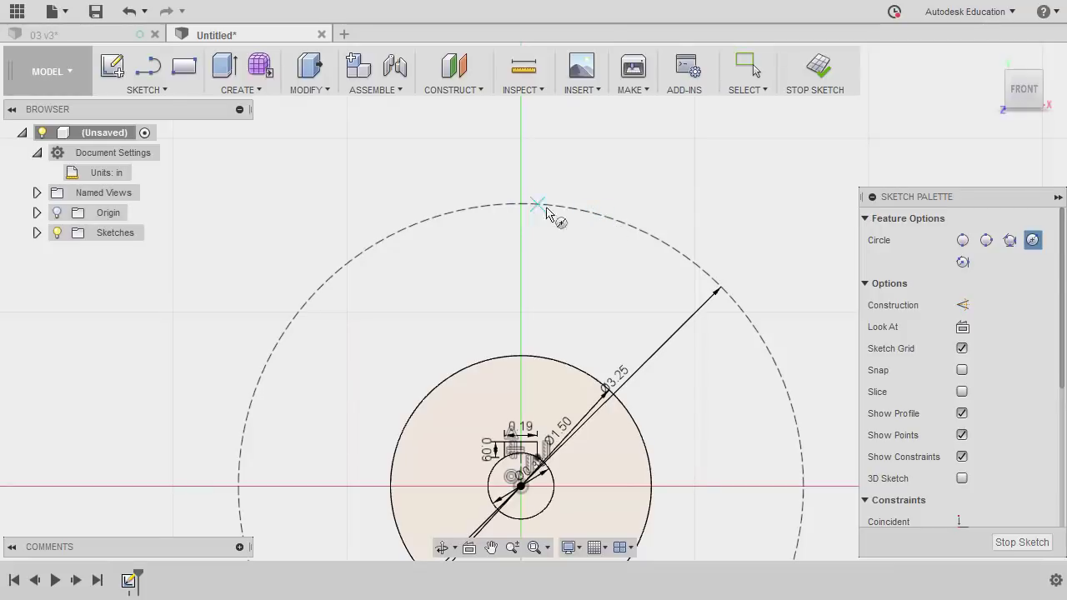
pyautogui.click(525, 204)
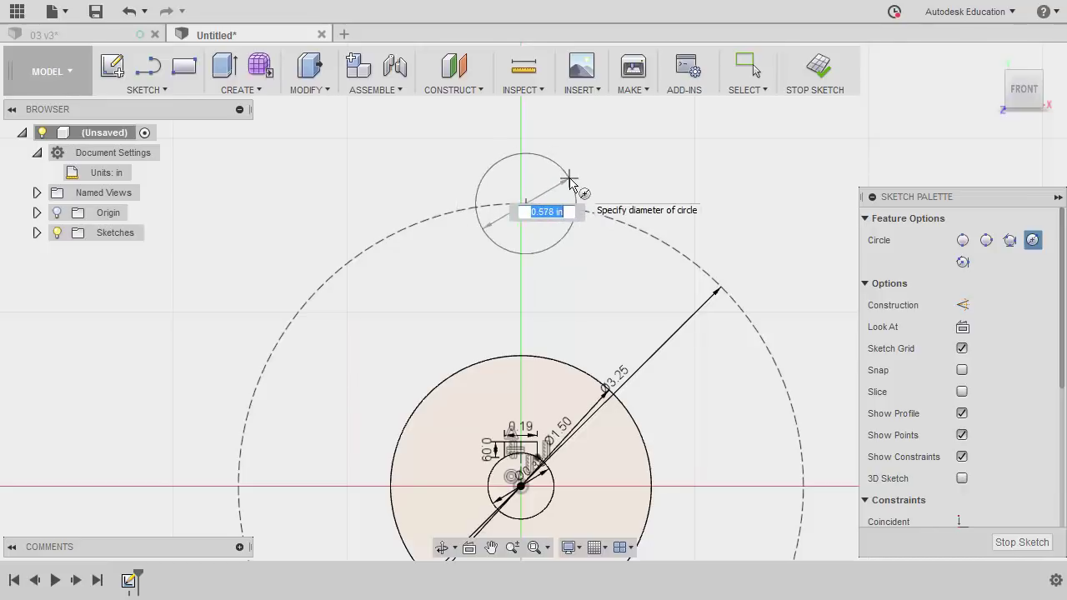
pyautogui.write('1')
pyautogui.press('Tab')
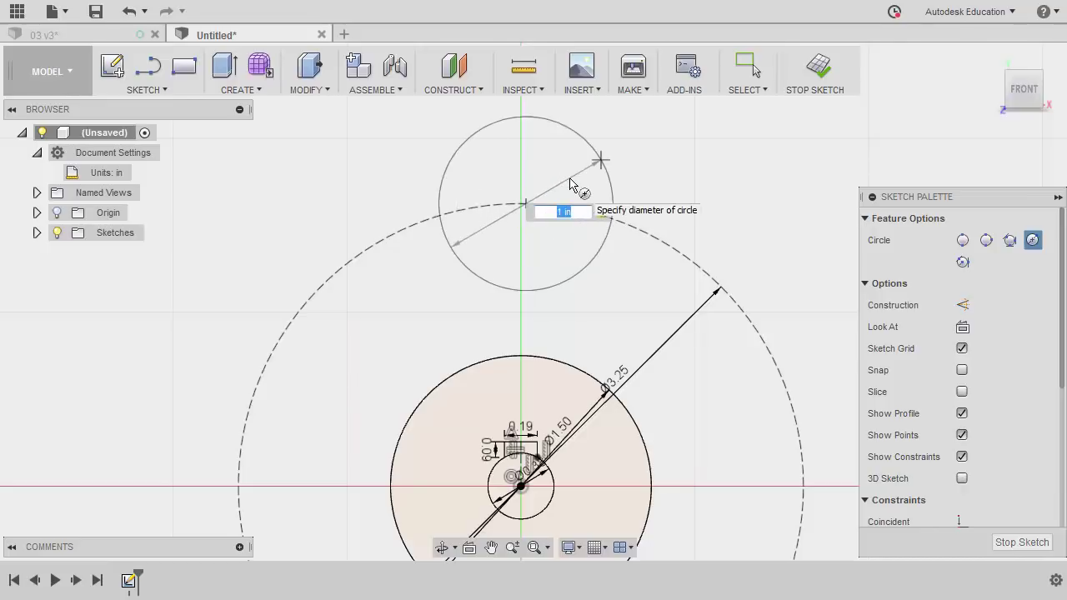
pyautogui.press('Return')
pyautogui.press('Escape')
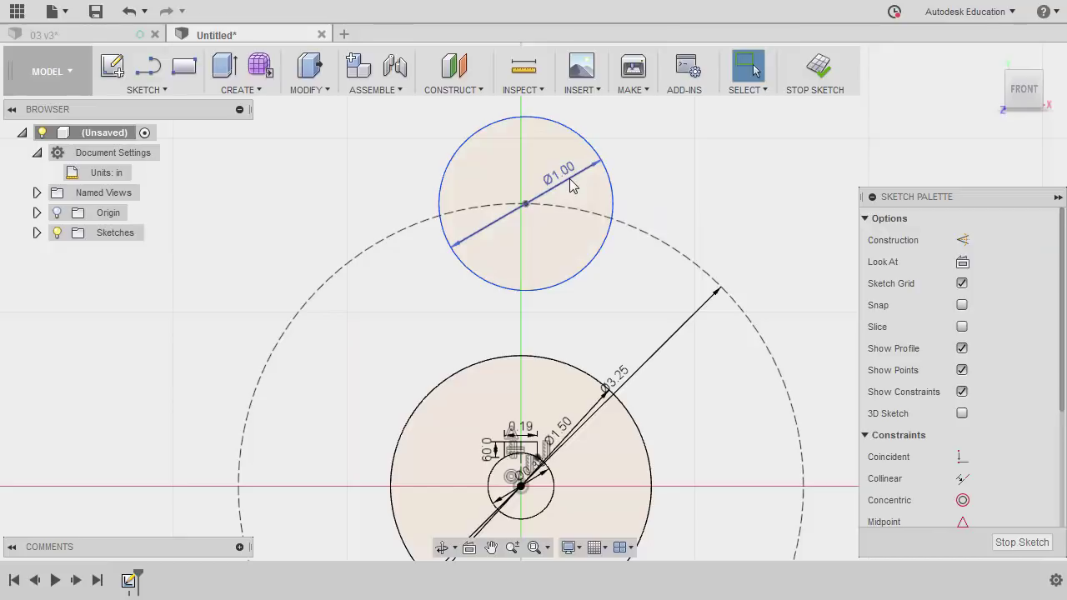
pyautogui.click(528, 213)
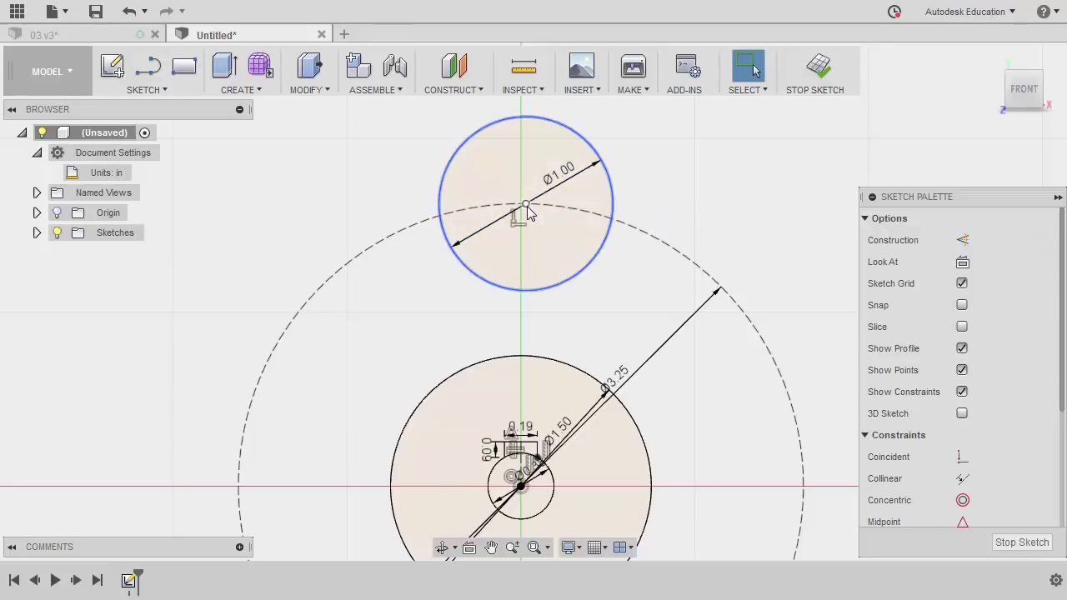
# - Constrain the new circle's centre vertically in line with the sketch origin
pyautogui.moveTo(565, 381); pyautogui.dragTo(567, 326, button='middle')
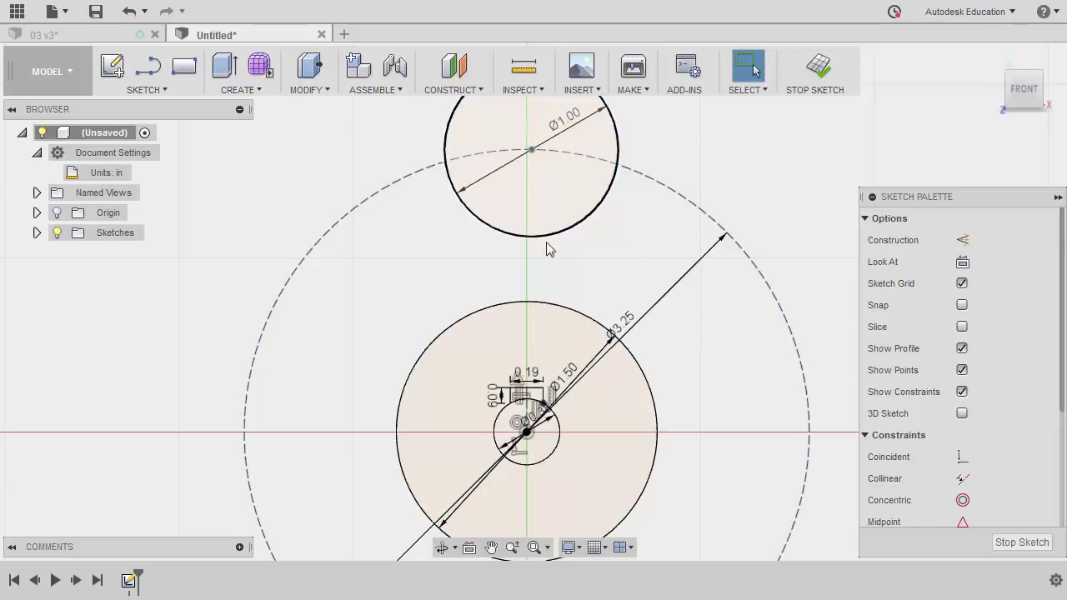
pyautogui.scroll(-3, 988, 438)
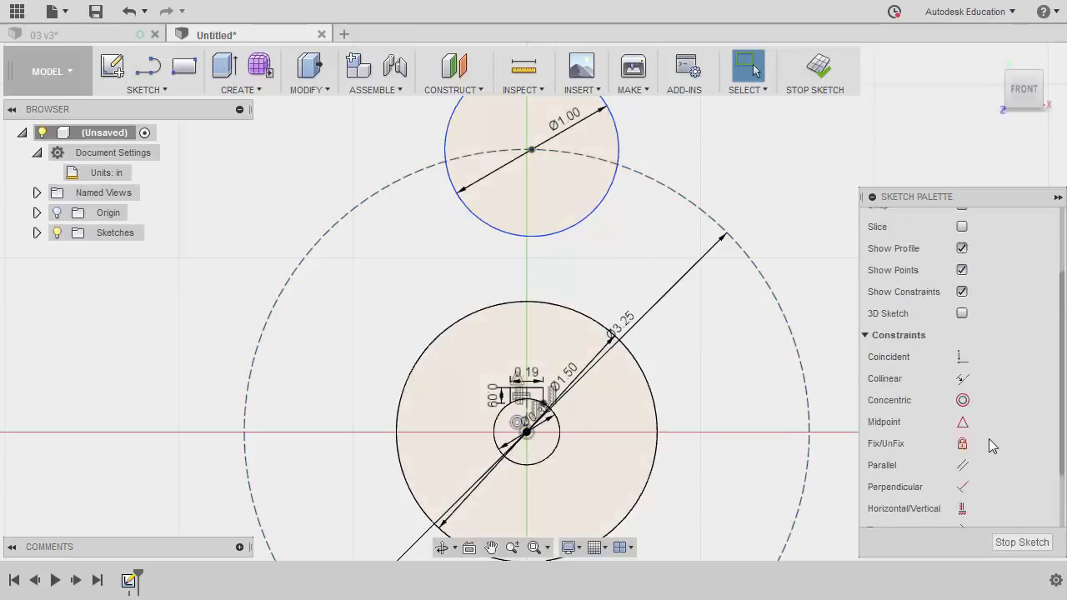
pyautogui.click(963, 458)
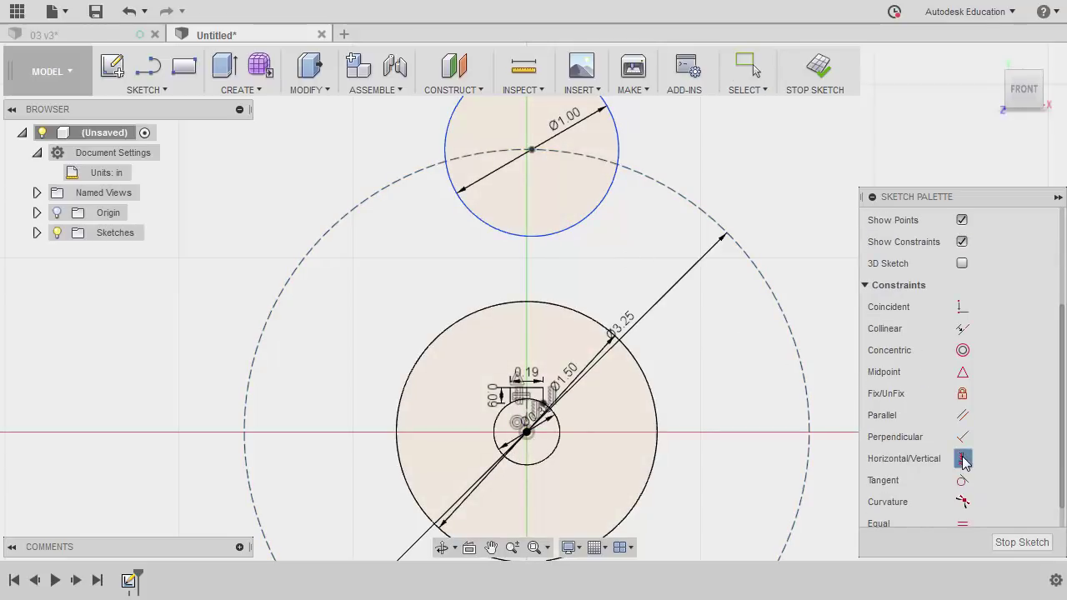
pyautogui.click(531, 151)
pyautogui.click(531, 432)
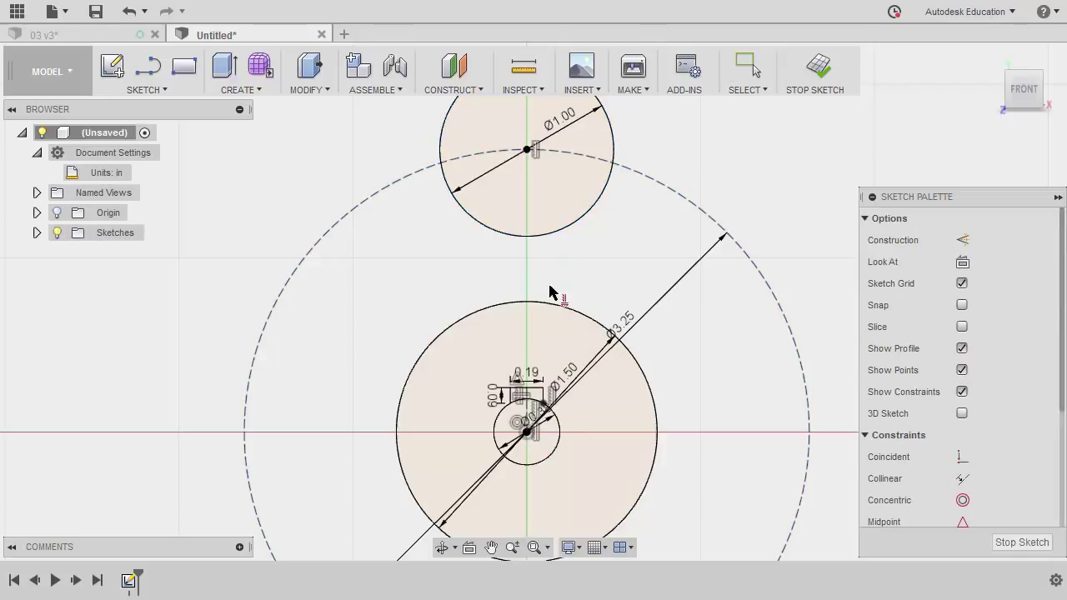
pyautogui.press('Escape')
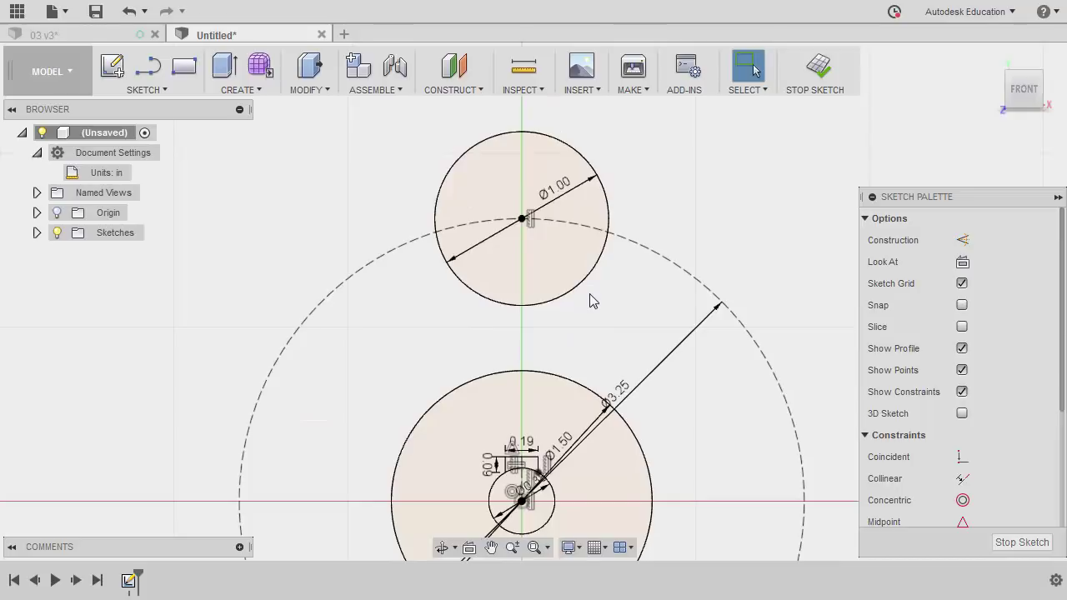
pyautogui.scroll(-5, 592, 301)
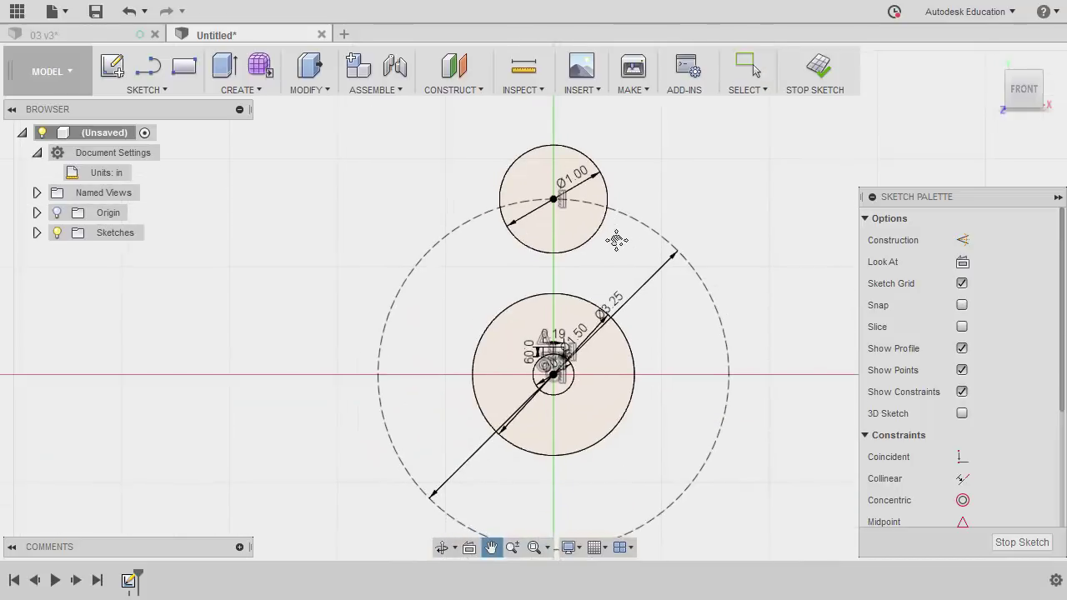
pyautogui.press('Escape')
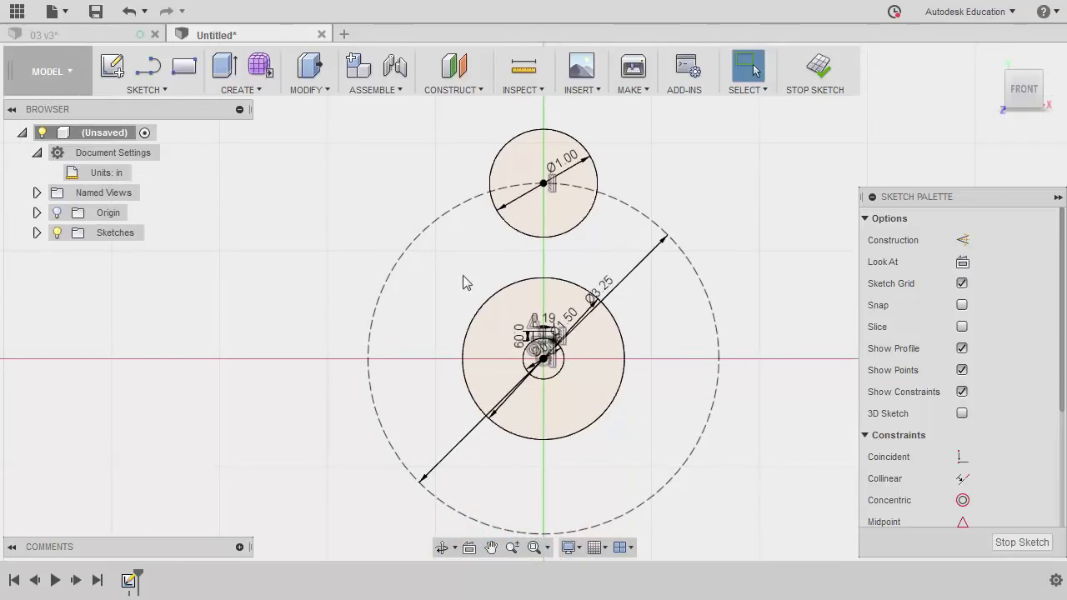
# - Circular-pattern the Ø1.00 circle into 6 copies around the sketch origin
pyautogui.click(158, 92)
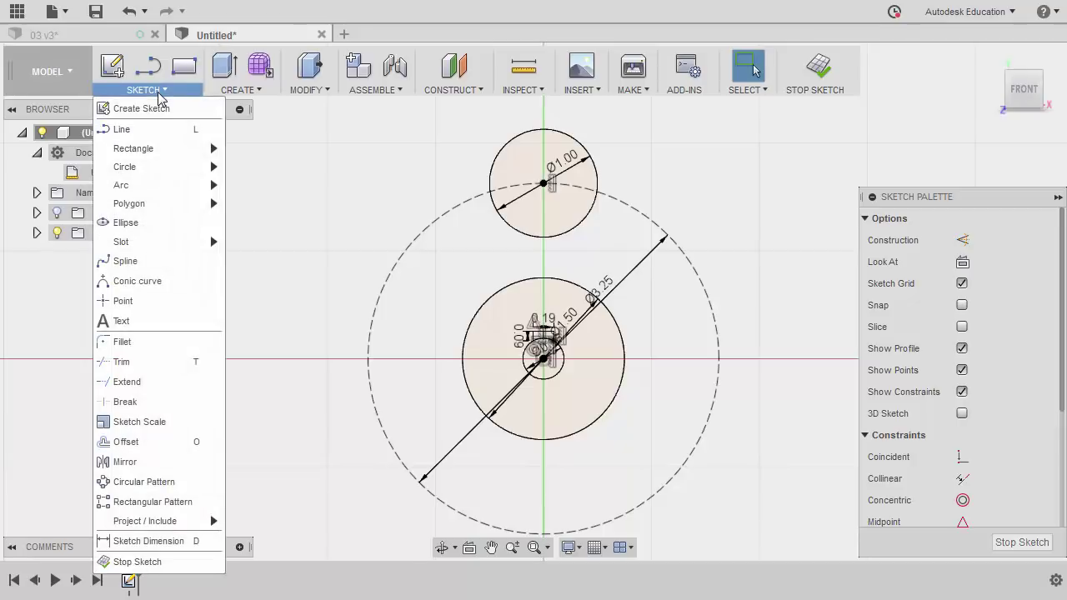
pyautogui.click(154, 482)
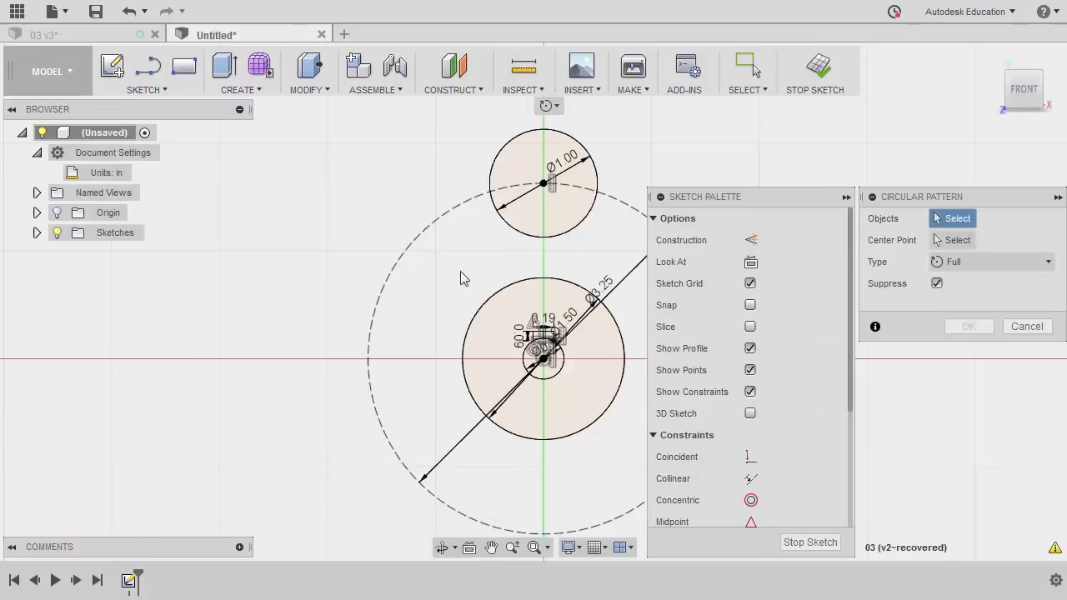
pyautogui.click(597, 180)
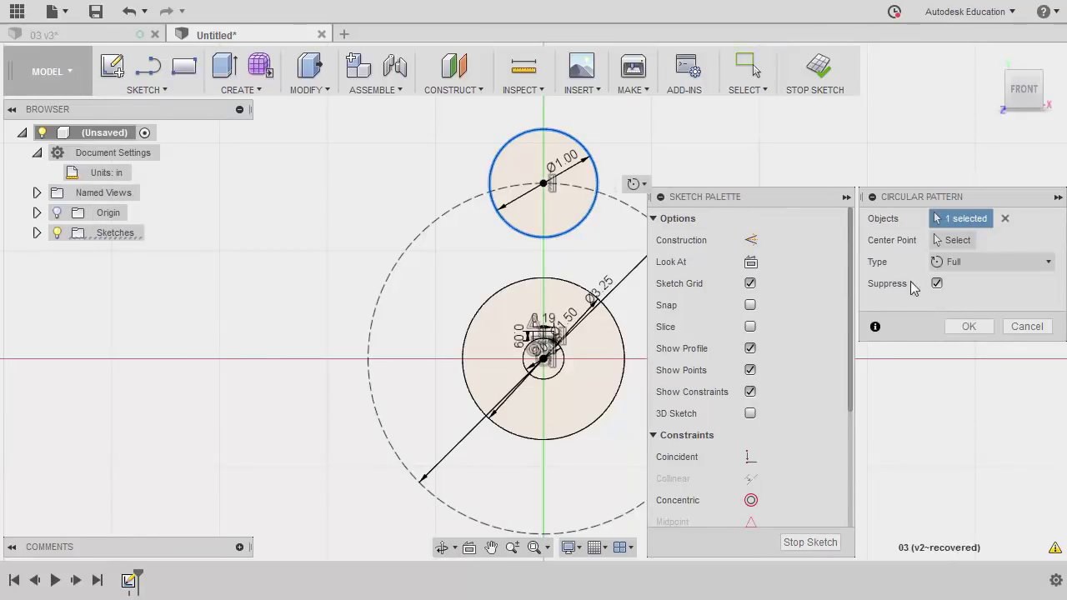
pyautogui.click(955, 243)
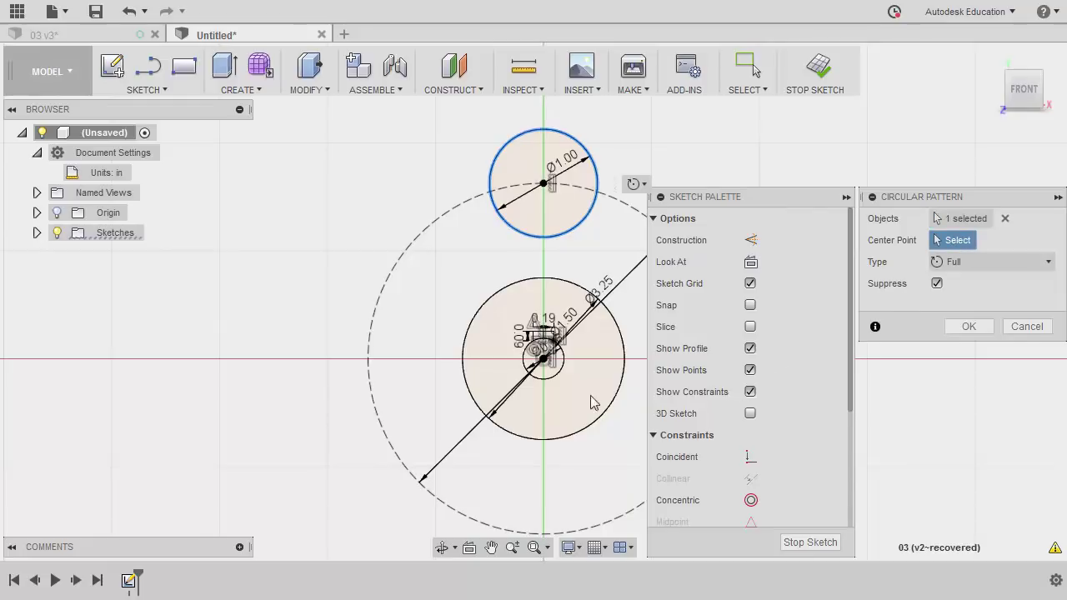
pyautogui.click(543, 362)
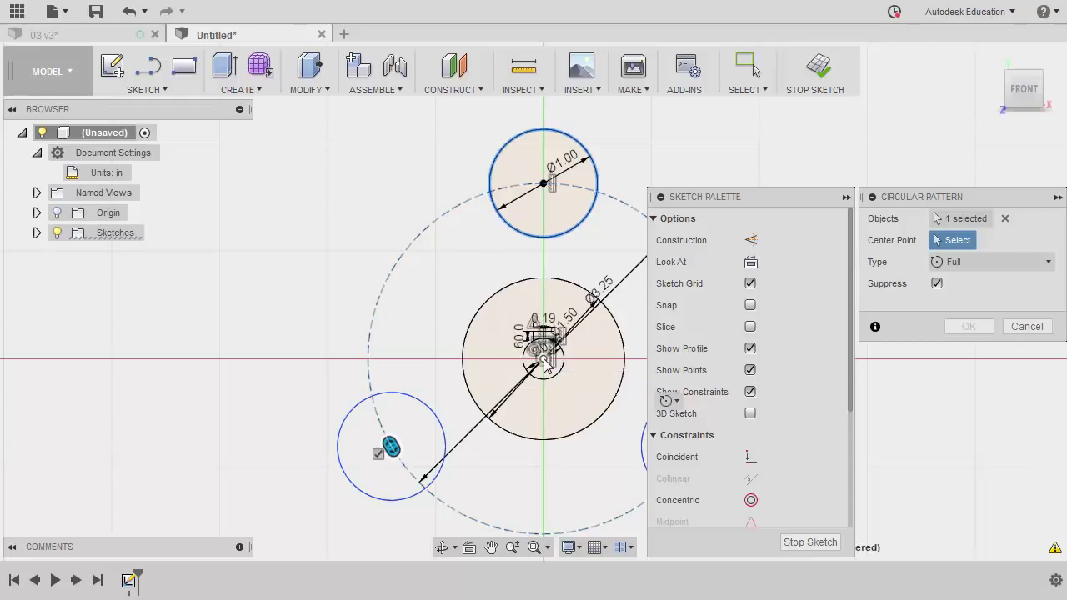
pyautogui.moveTo(543, 362); pyautogui.dragTo(451, 331, button='middle')
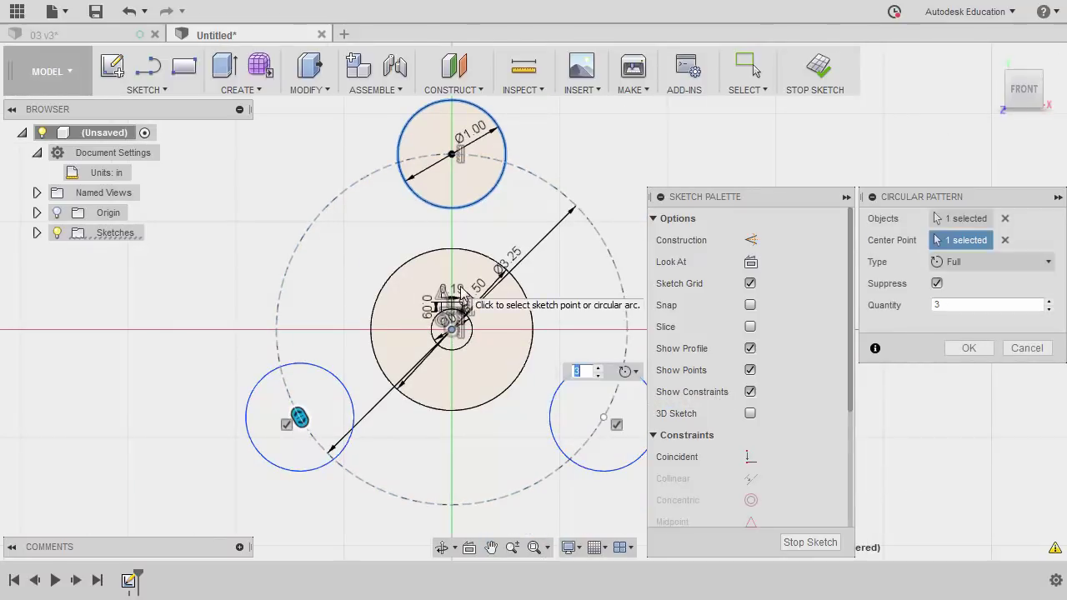
pyautogui.write('6')
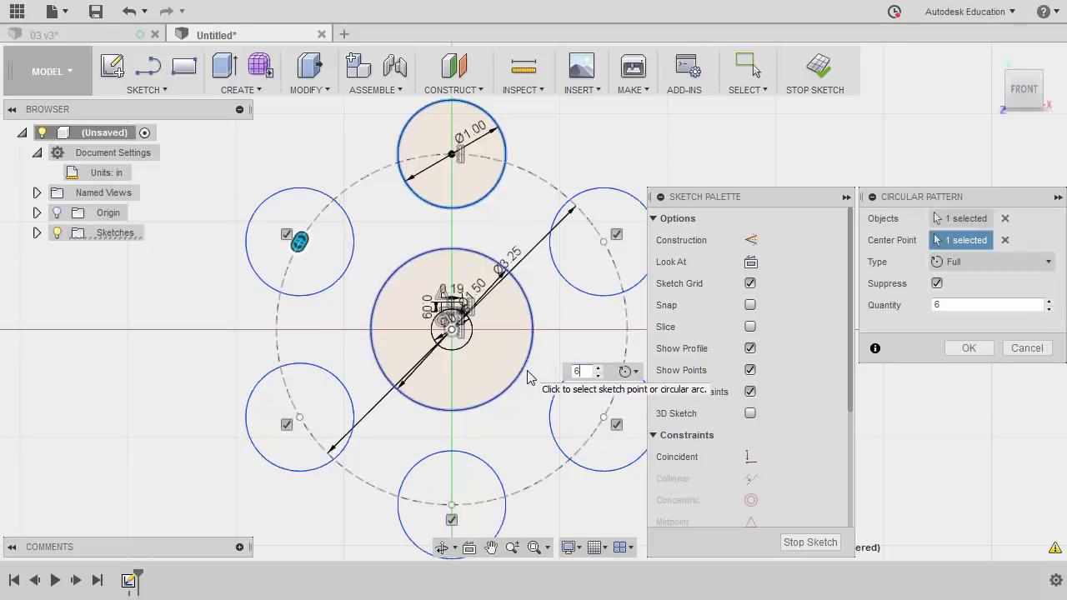
pyautogui.click(968, 349)
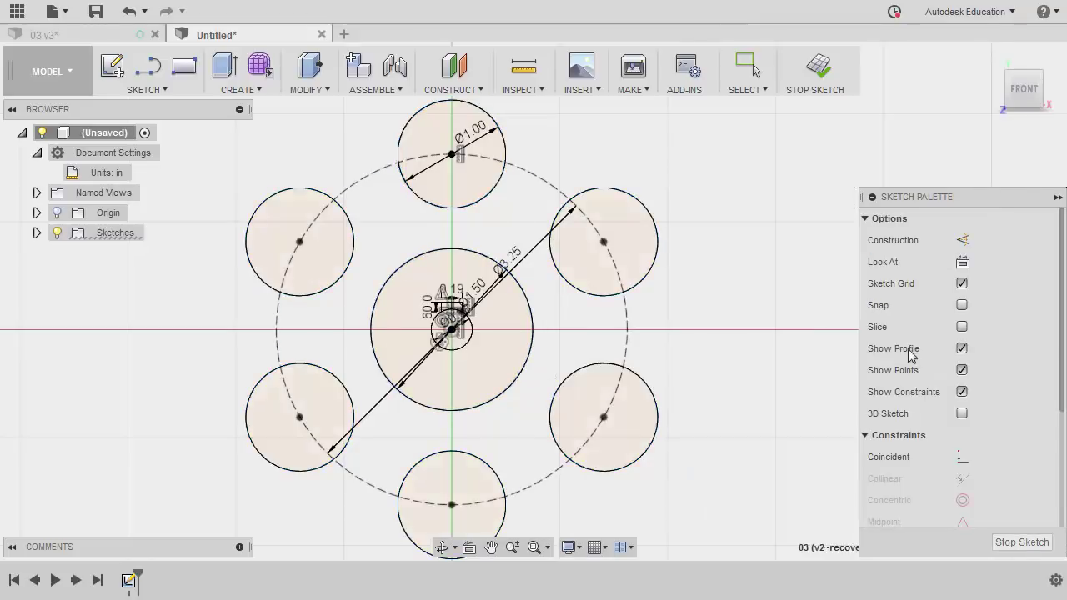
# - Convert the upper-left and lower-right patterned circles to construction geometry
pyautogui.scroll(-3, 722, 317)
pyautogui.scroll(2, 700, 320)
pyautogui.moveTo(700, 319); pyautogui.dragTo(712, 311, button='middle')
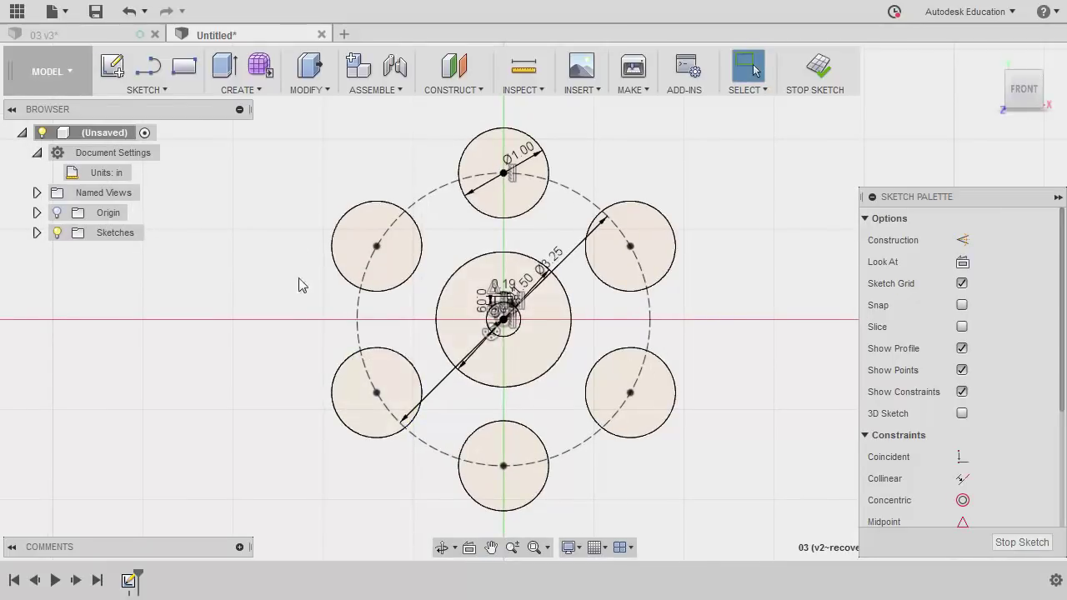
pyautogui.click(354, 210)
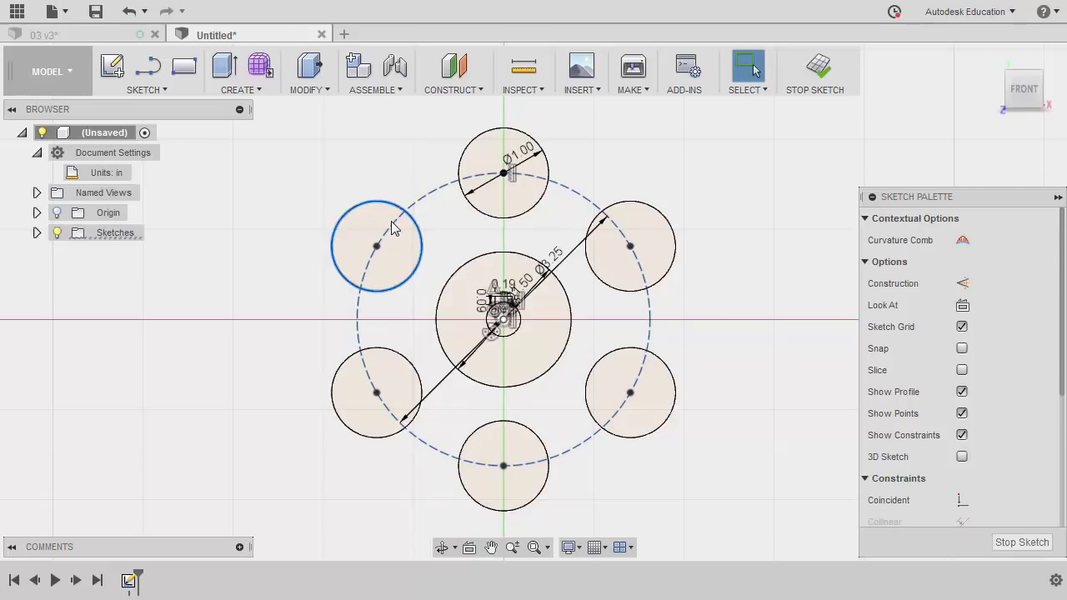
pyautogui.press('x')
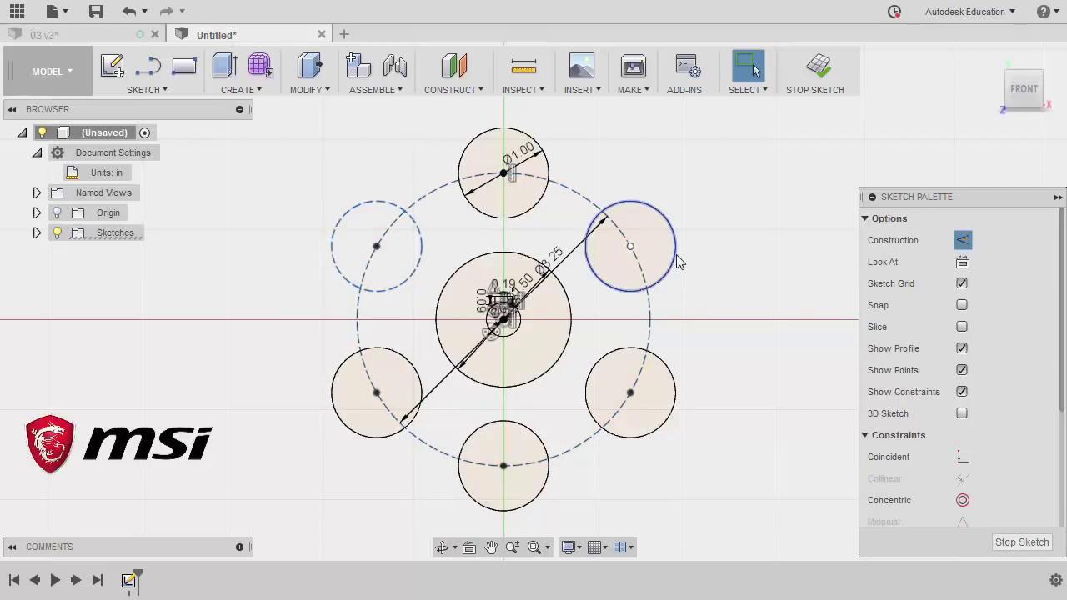
pyautogui.click(671, 376)
# - Finish making the lower-right circle construction, then draw a Ø5 circle at the origin
pyautogui.press('x')
pyautogui.click(679, 327)
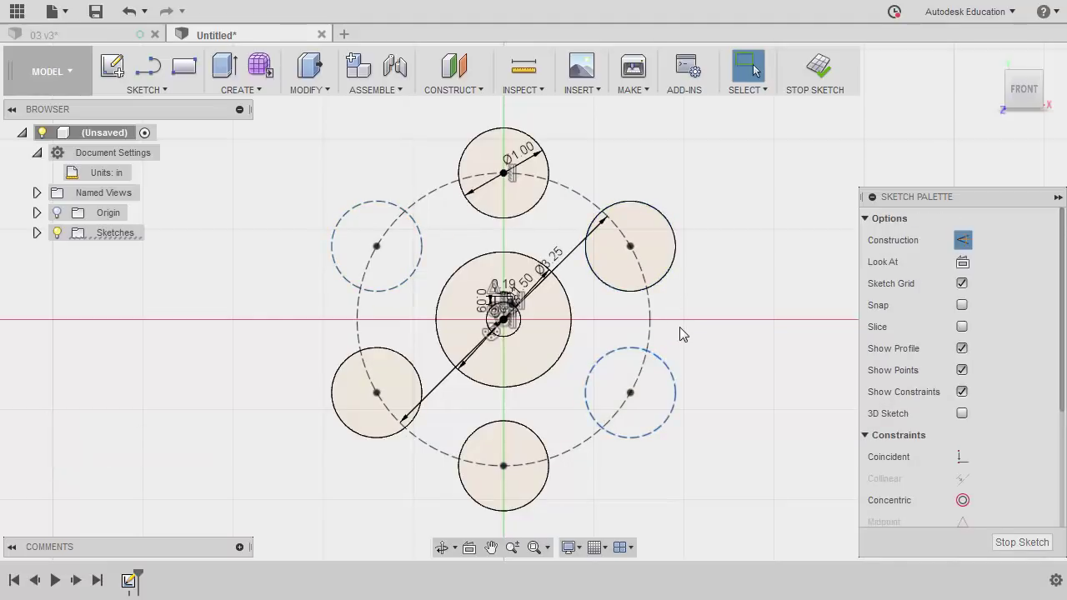
pyautogui.click(679, 334)
pyautogui.press('c')
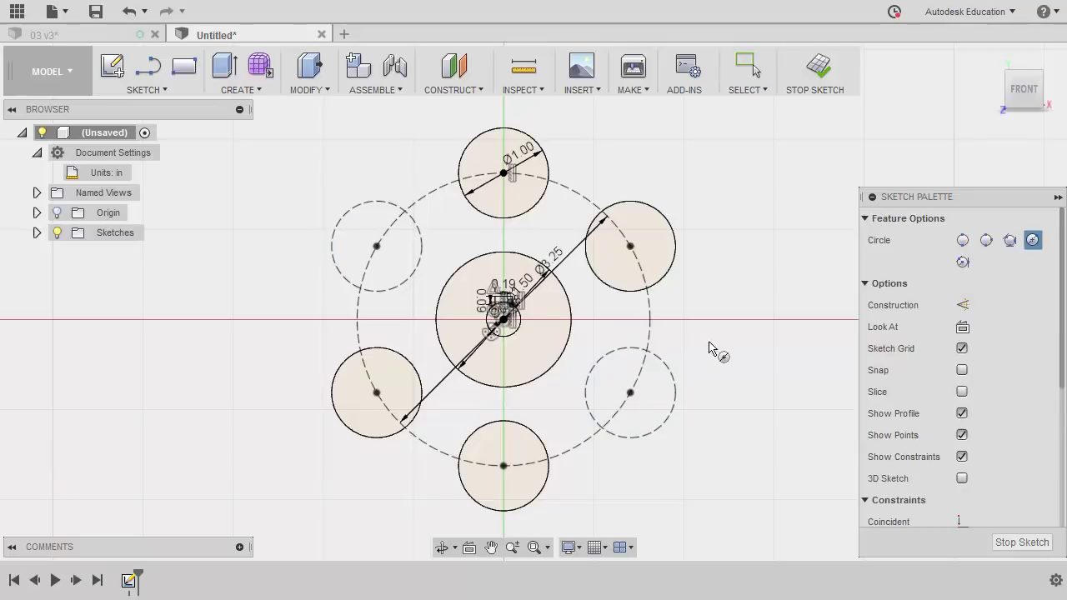
pyautogui.click(503, 321)
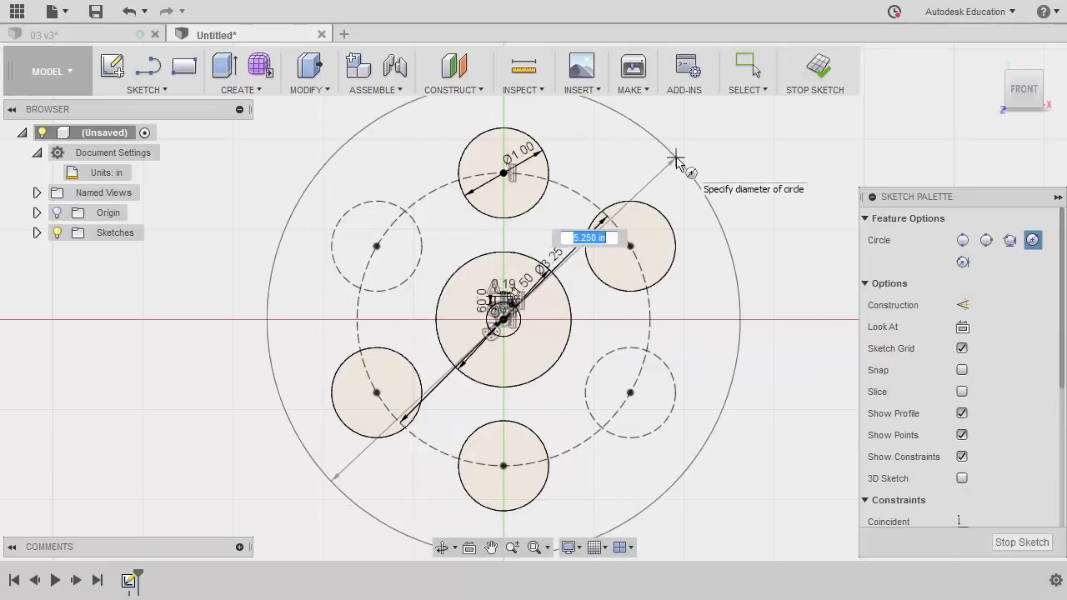
pyautogui.write('5')
pyautogui.press('Return')
pyautogui.press('Escape')
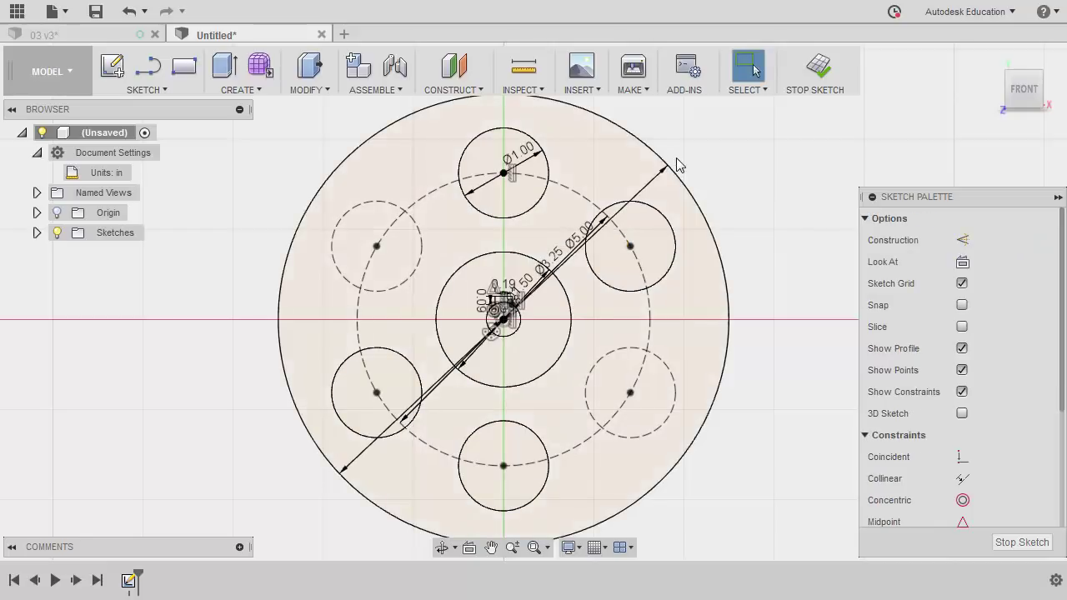
# - Draw a Ø6 circle at the origin and make it construction geometry
pyautogui.rightClick(772, 248)
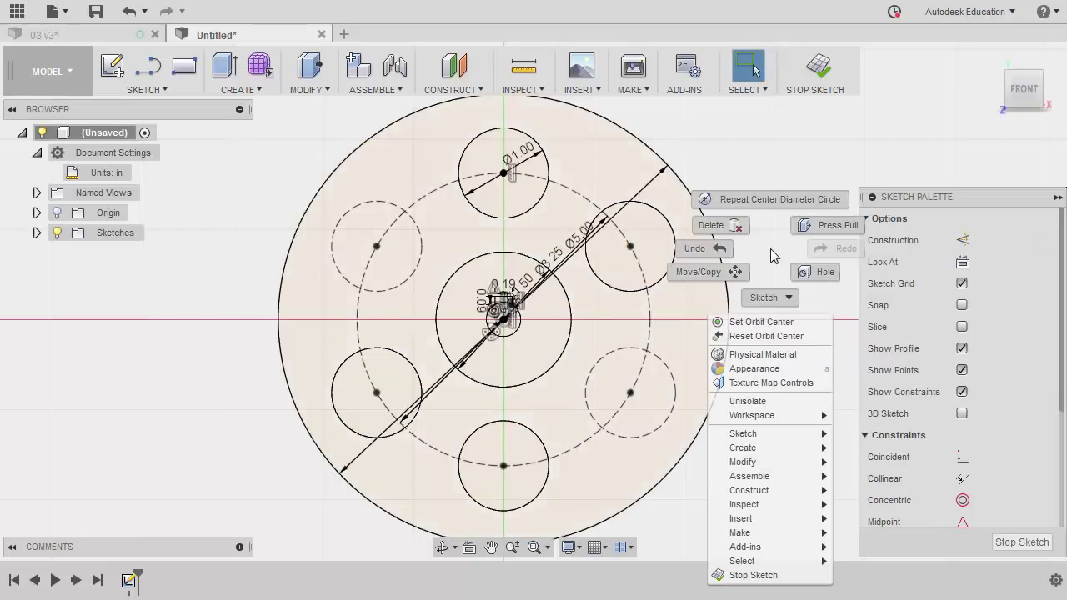
pyautogui.click(771, 199)
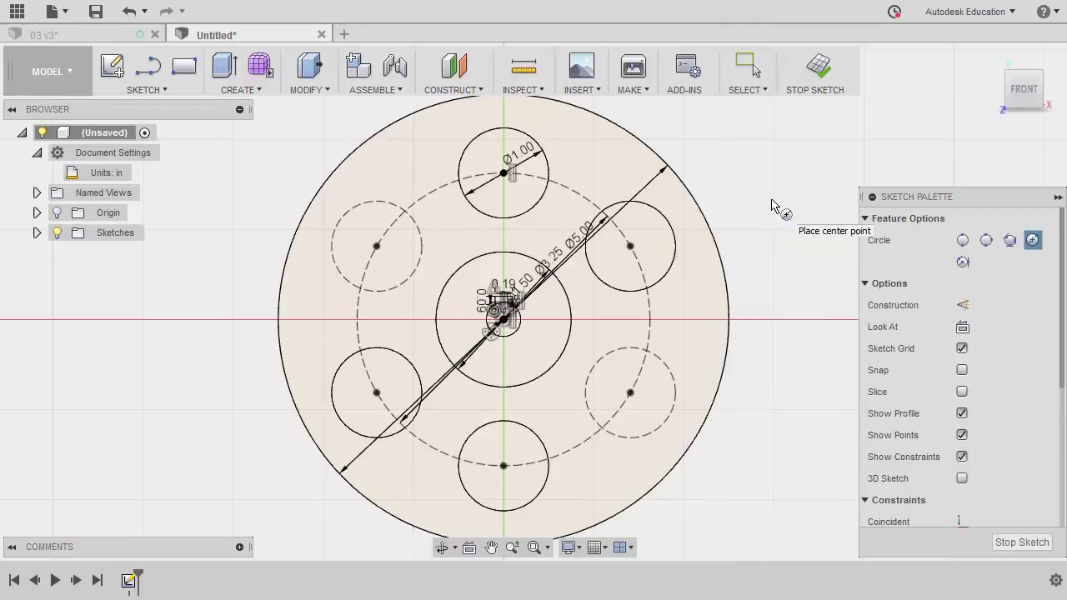
pyautogui.click(505, 324)
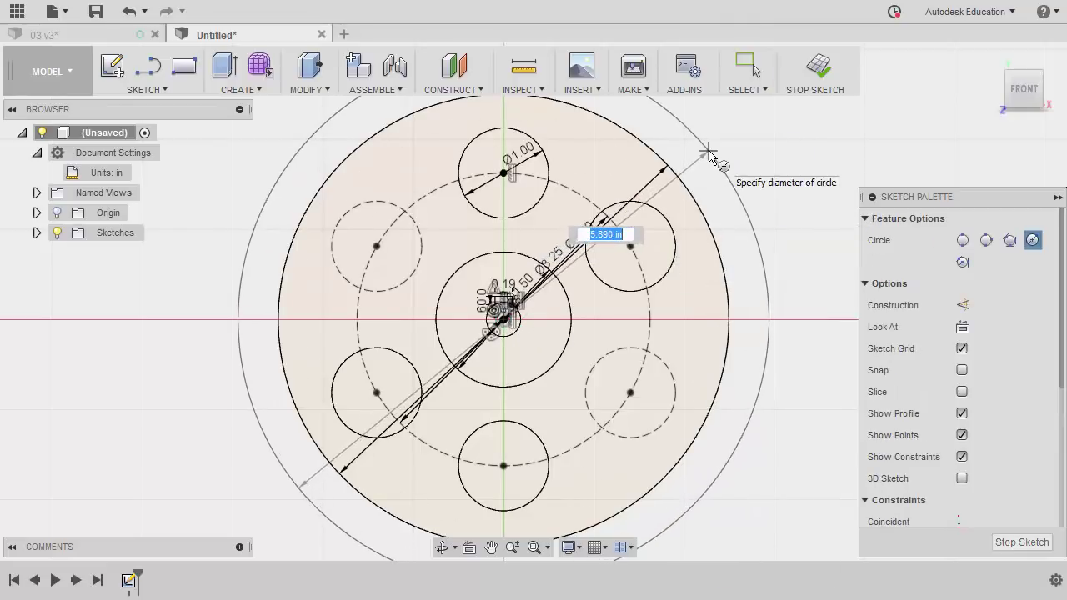
pyautogui.write('6')
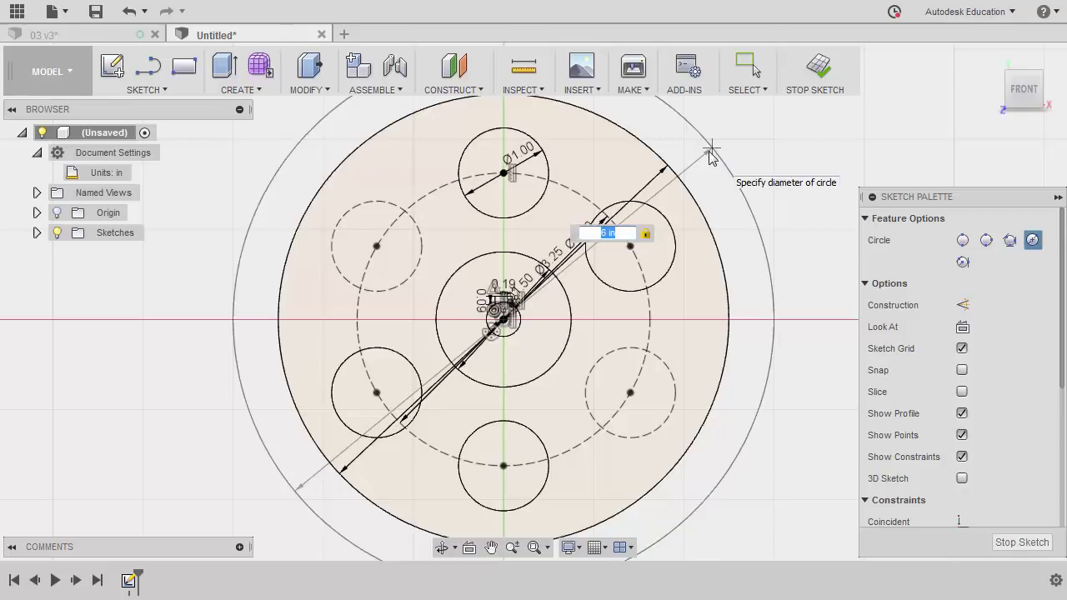
pyautogui.press('Return')
pyautogui.press('Escape')
pyautogui.scroll(-1, 642, 205)
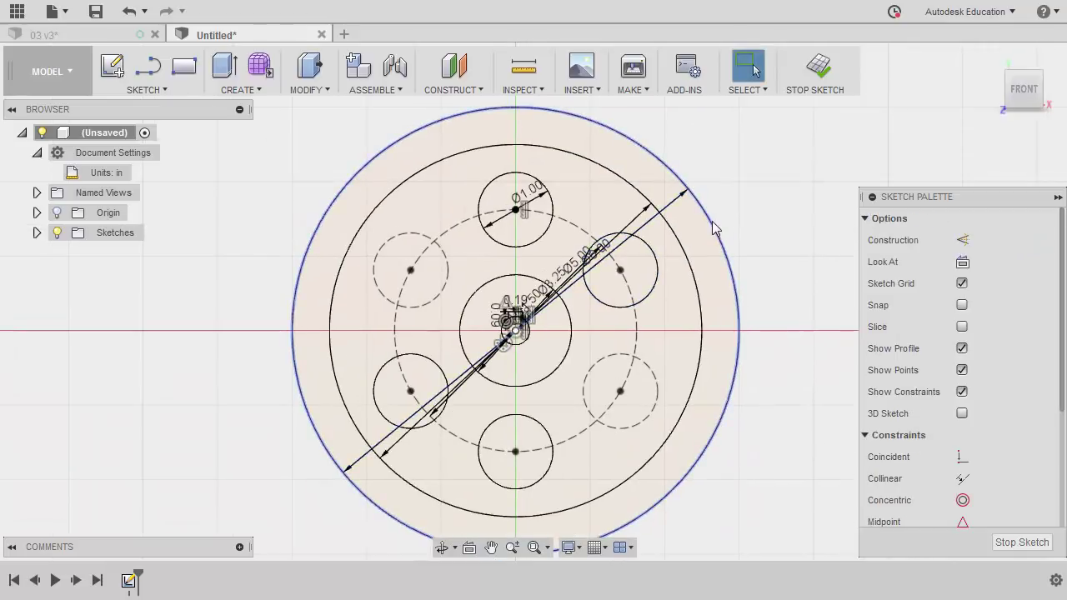
pyautogui.click(713, 227)
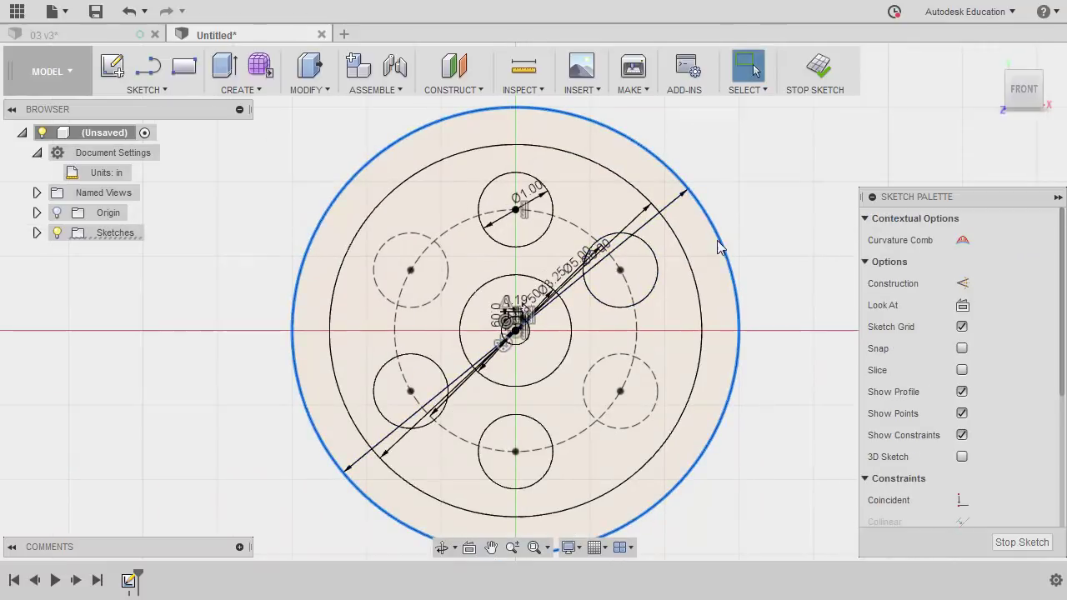
pyautogui.click(962, 283)
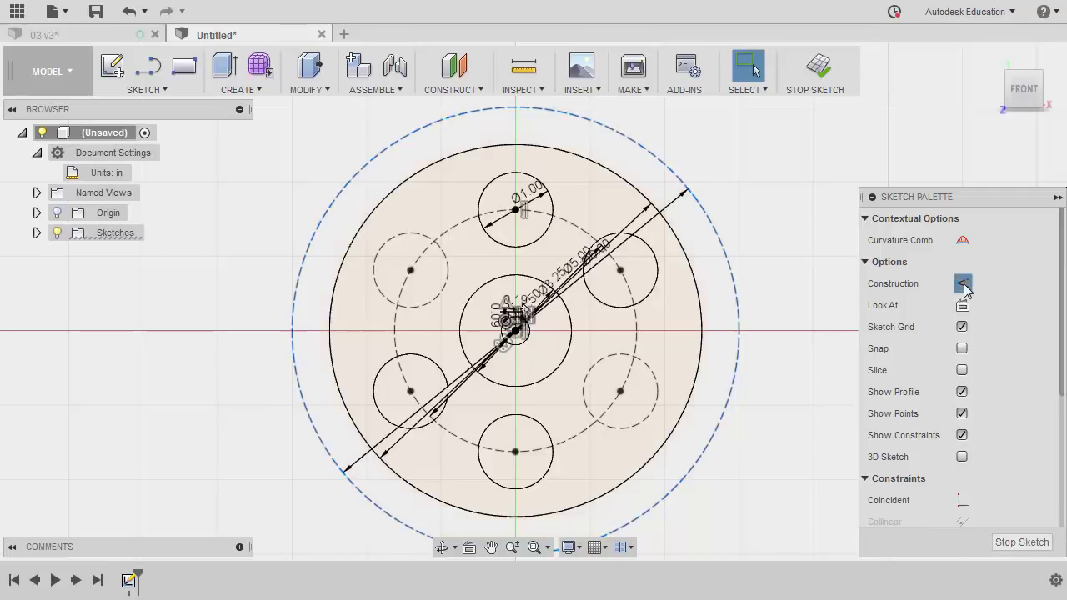
# - Draw an angled line from the sketch centre and make it construction geometry
pyautogui.click(749, 216)
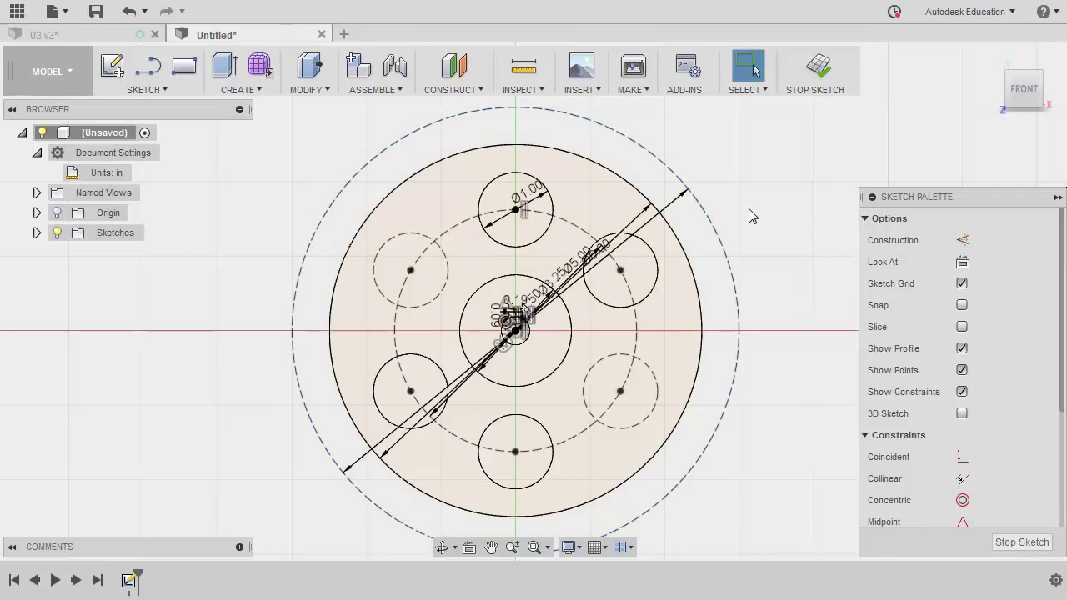
pyautogui.press('l')
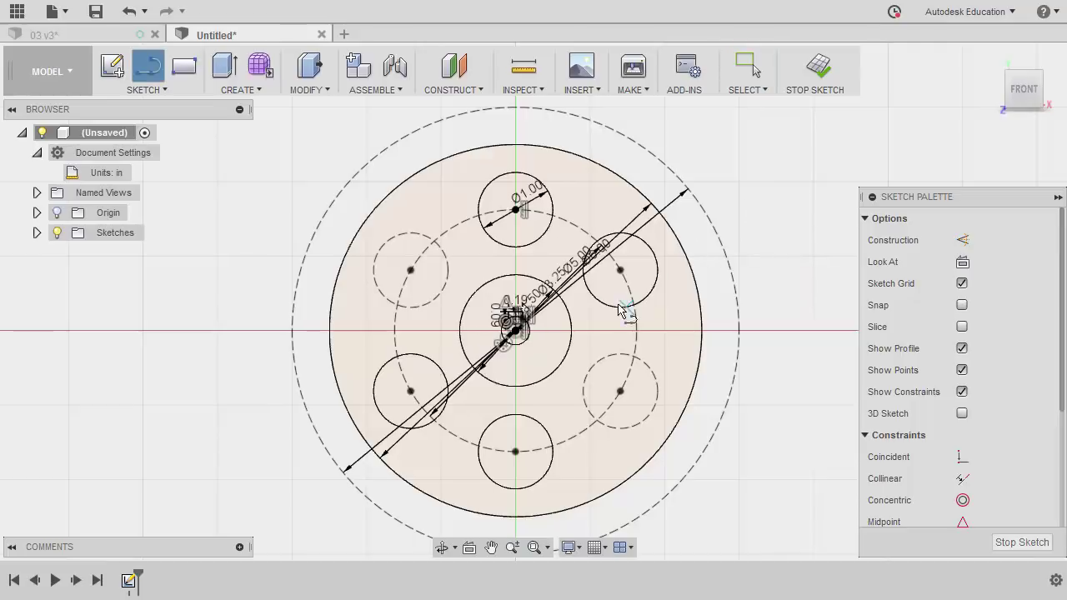
pyautogui.click(516, 331)
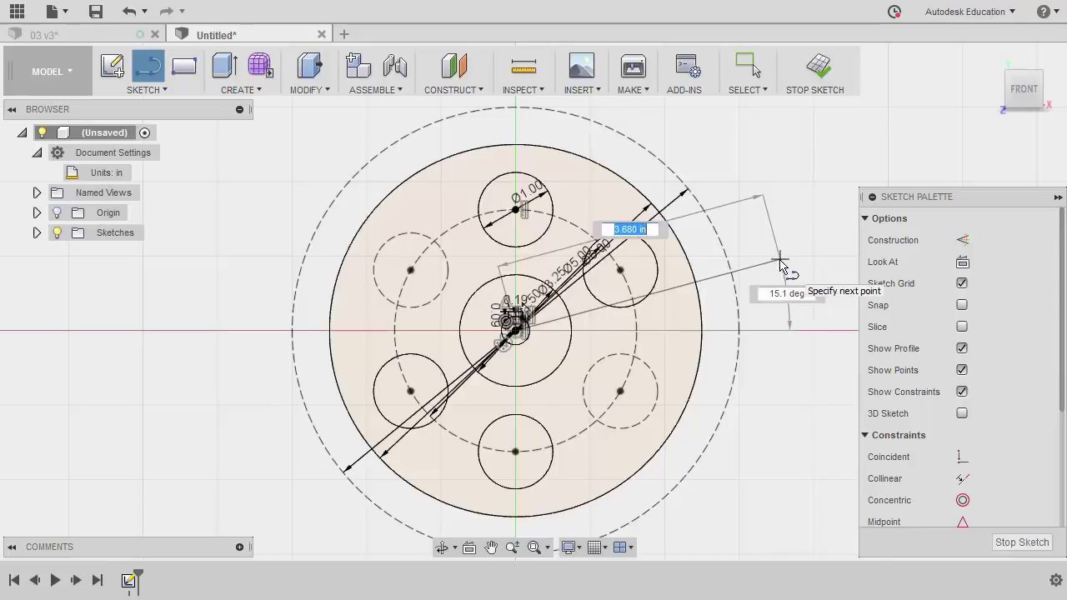
pyautogui.scroll(3, 779, 273)
pyautogui.click(771, 283)
pyautogui.press('Escape')
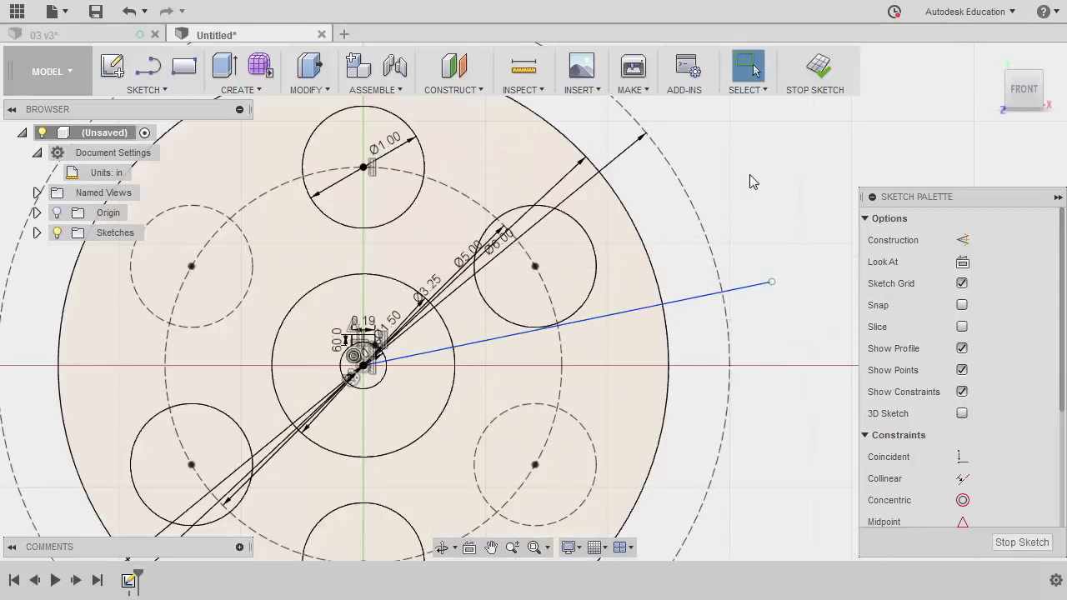
pyautogui.click(699, 301)
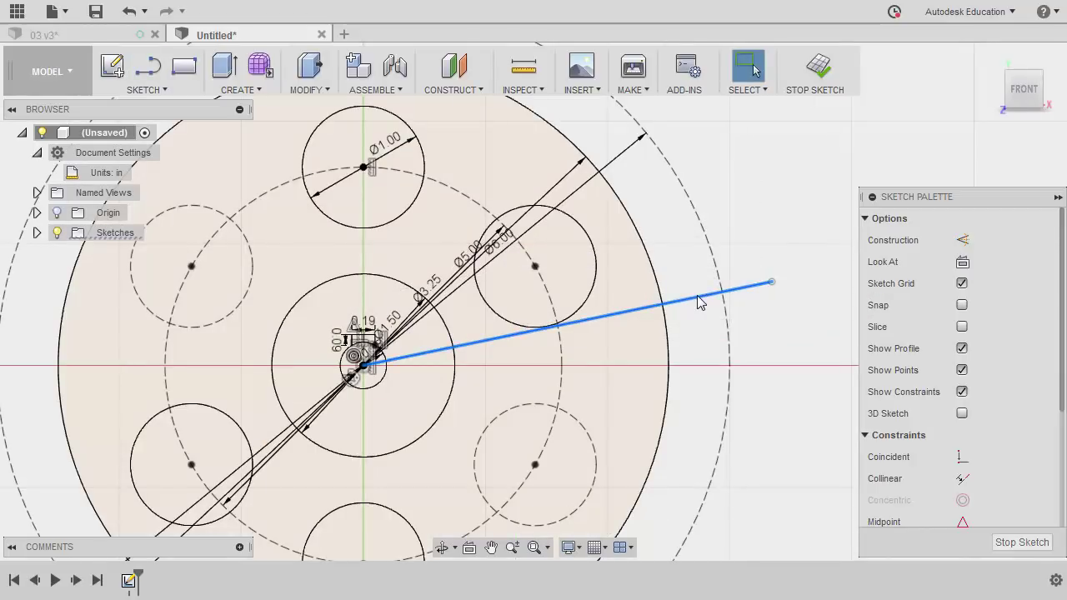
pyautogui.press('x')
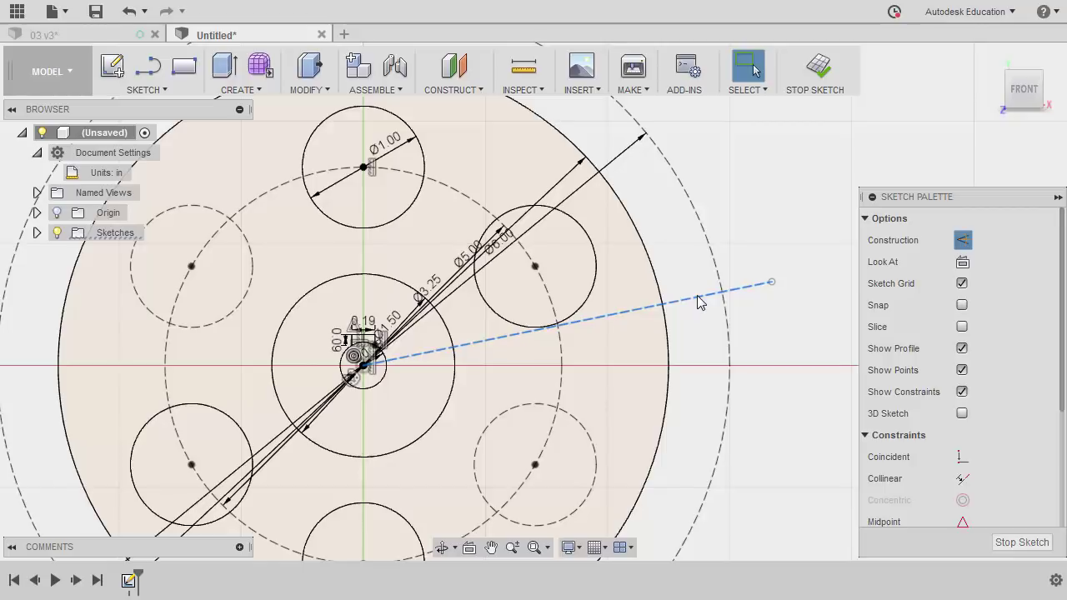
pyautogui.scroll(2, 699, 302)
pyautogui.click(644, 324)
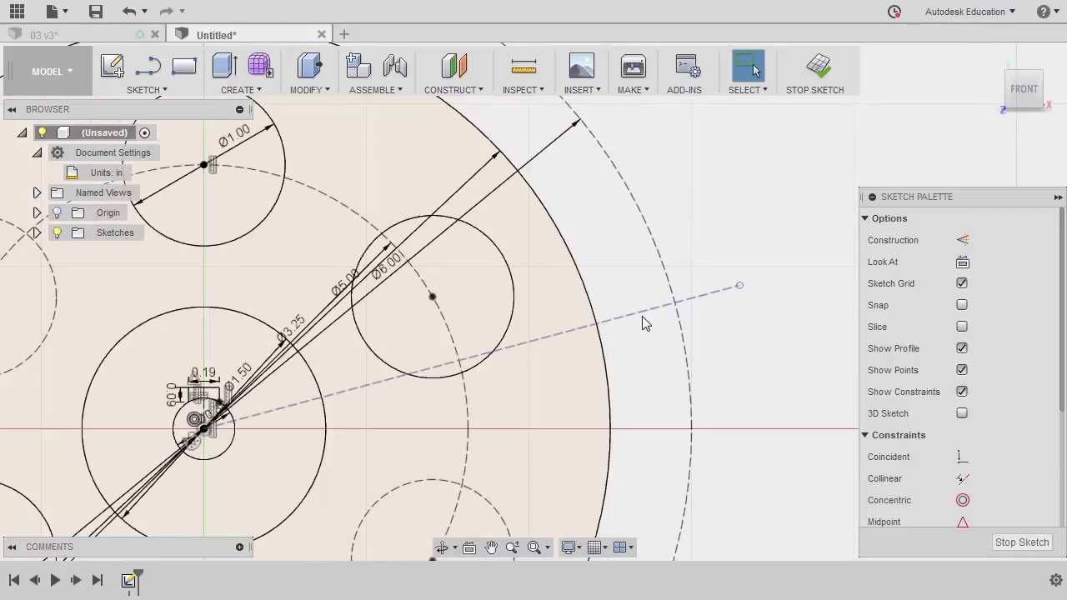
# - Draw a horizontal line from the centre rightward and make it construction geometry
pyautogui.press('l')
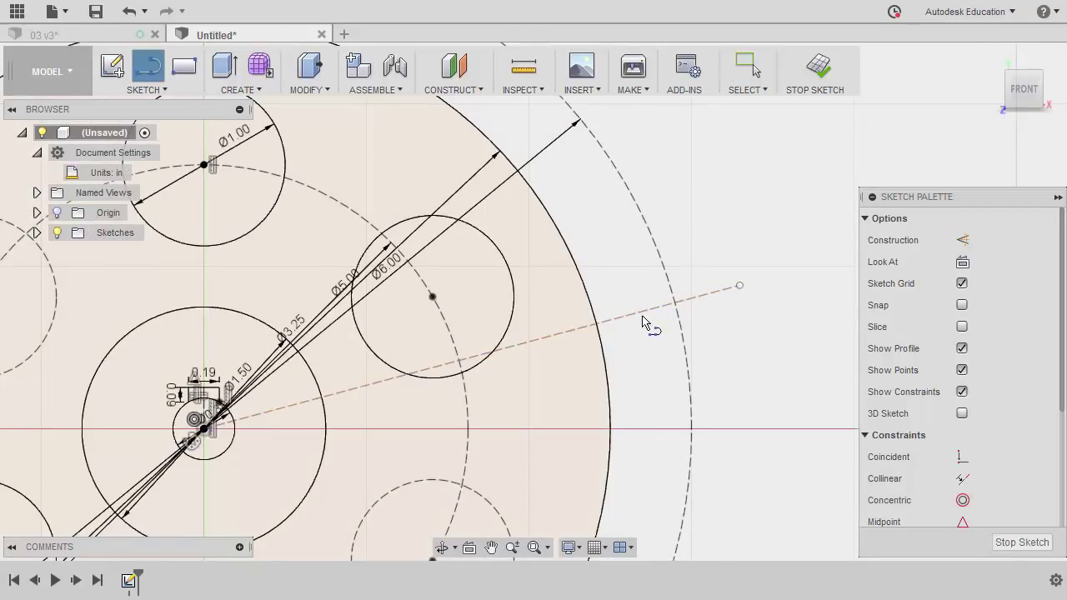
pyautogui.click(205, 430)
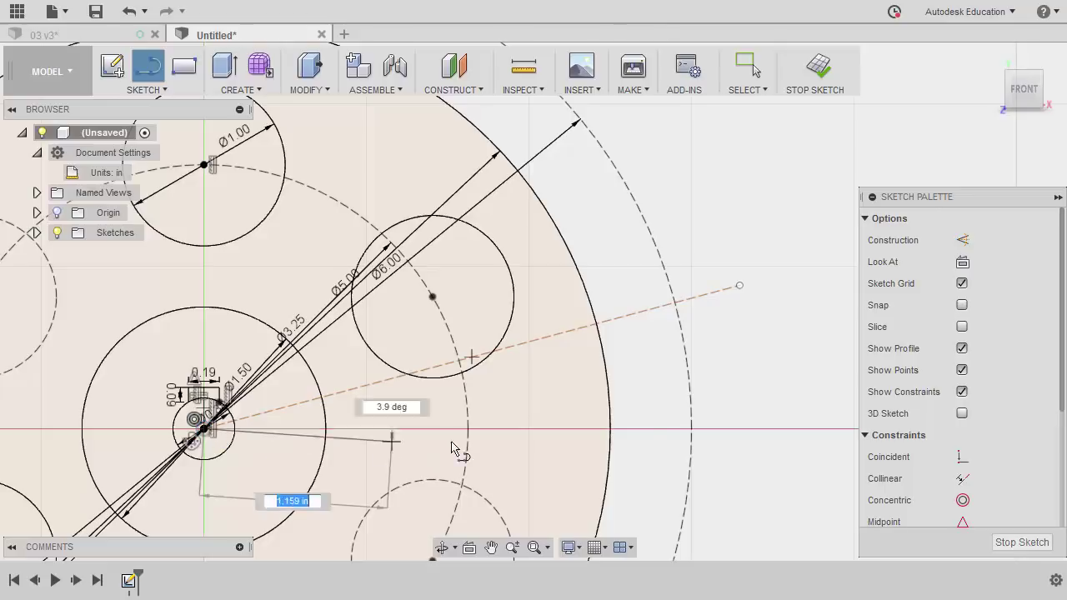
pyautogui.click(777, 429)
pyautogui.press('Escape')
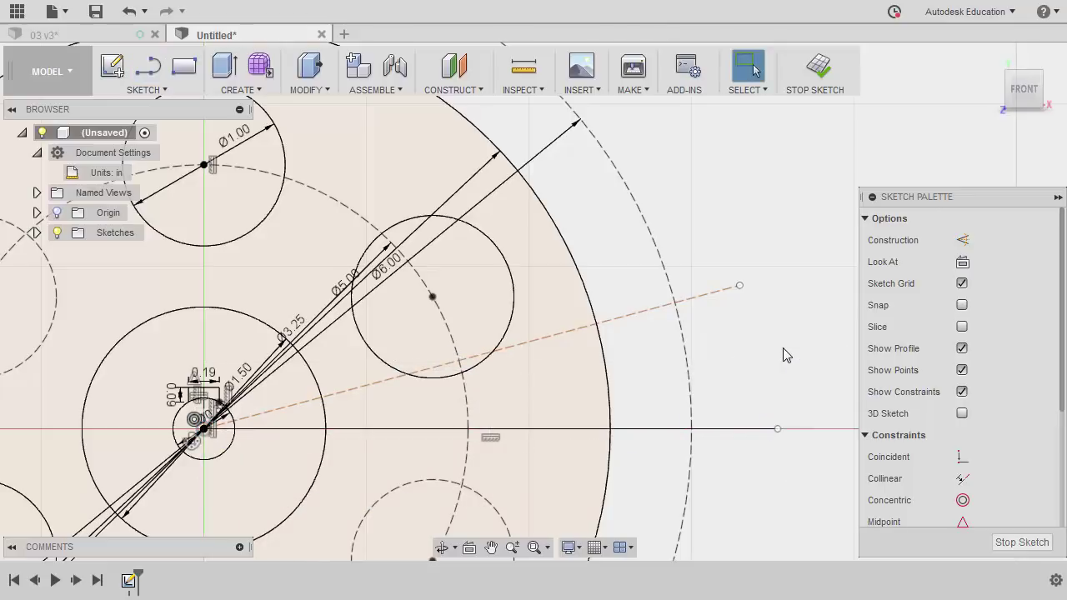
pyautogui.click(745, 430)
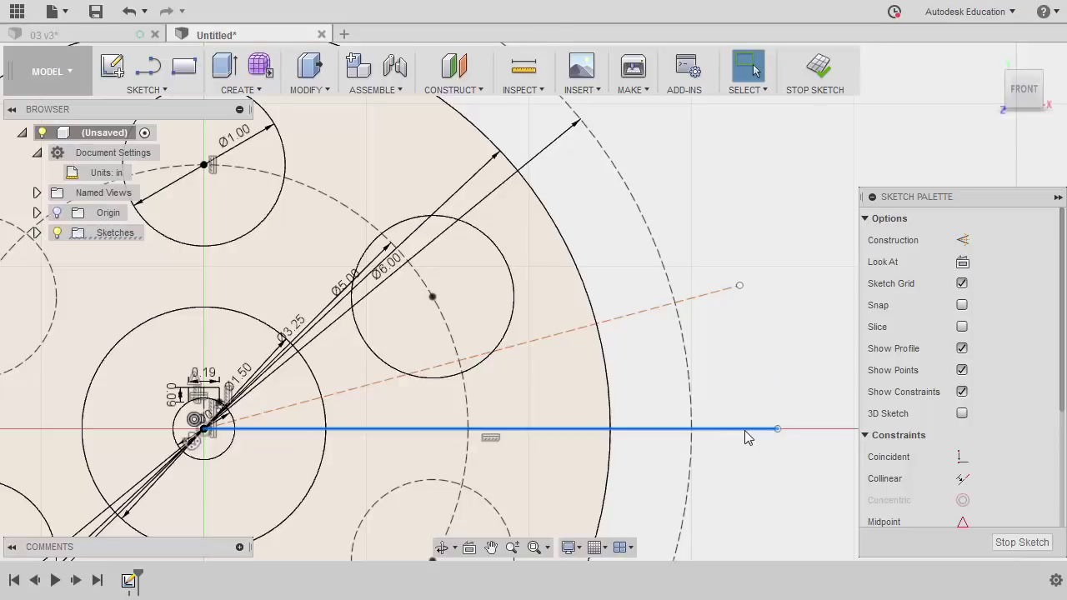
pyautogui.press('x')
pyautogui.press('Escape')
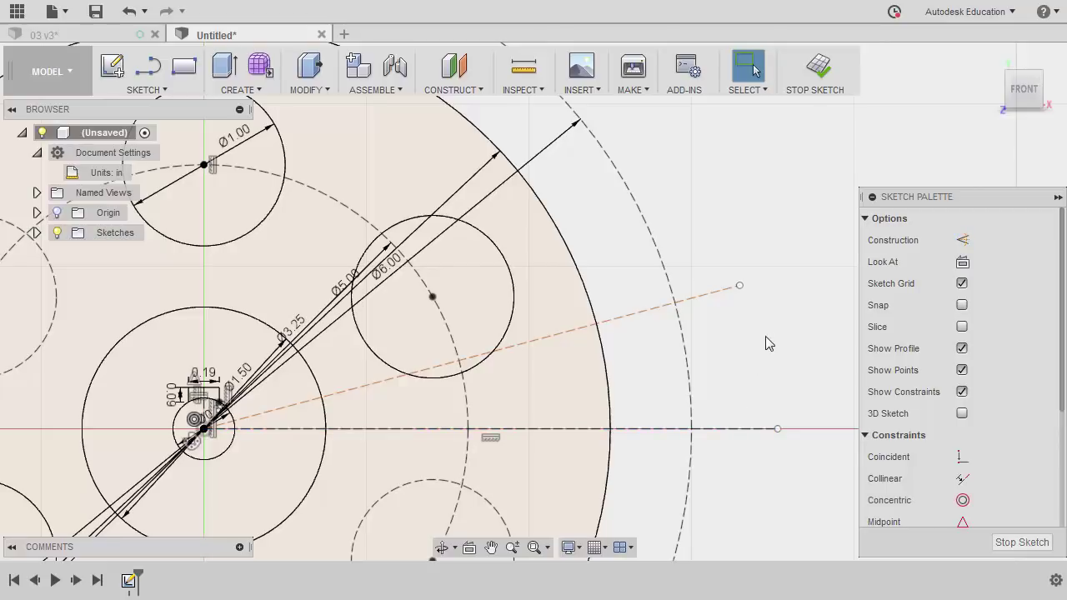
# - Dimension the angle between the two construction lines as 15°
pyautogui.press('d')
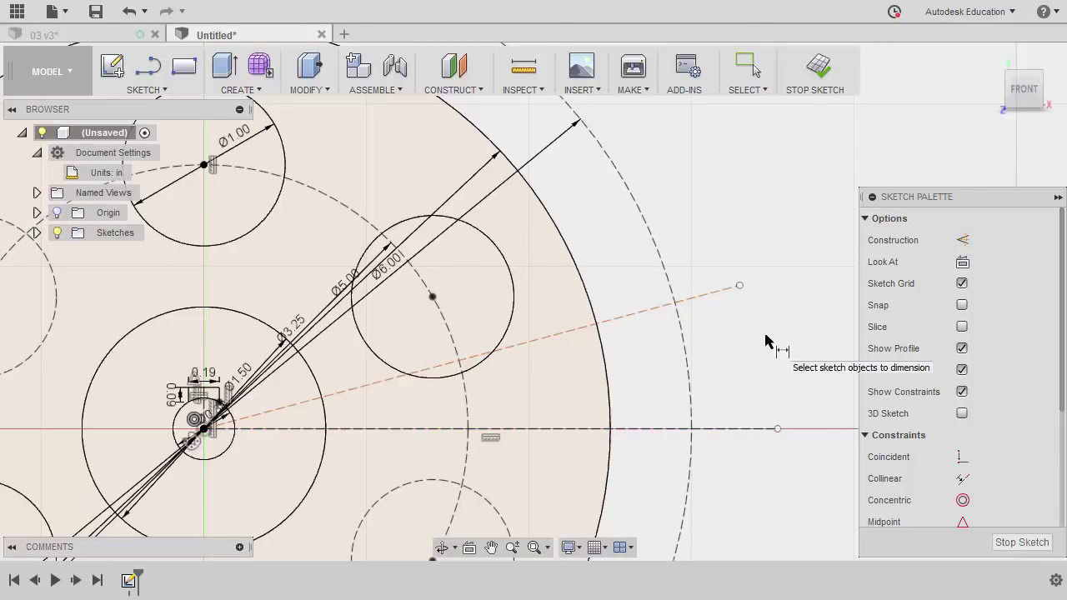
pyautogui.click(722, 291)
pyautogui.click(736, 429)
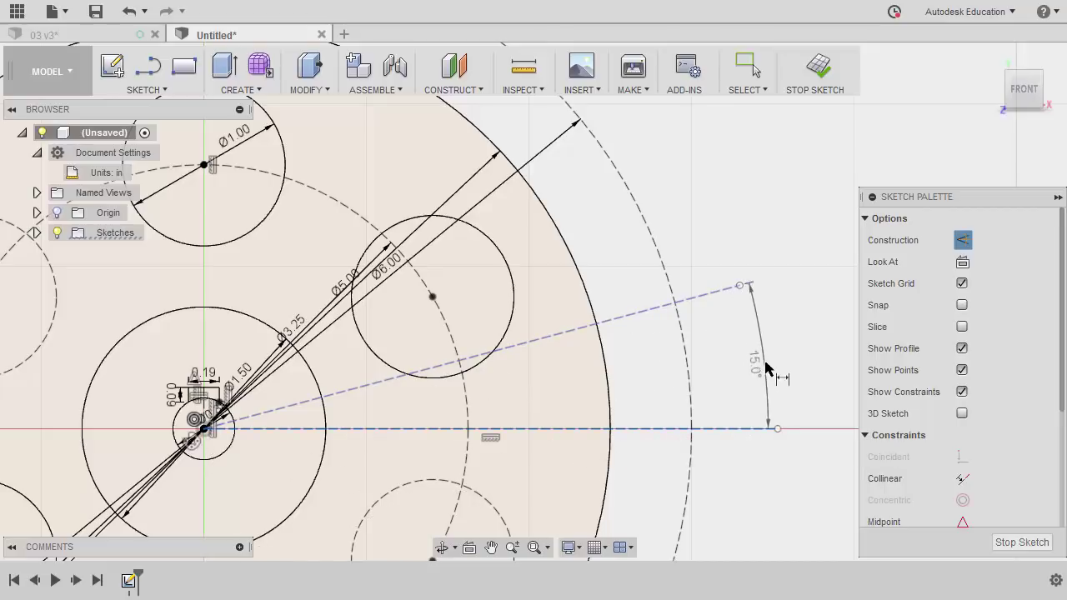
pyautogui.click(781, 357)
pyautogui.write('15')
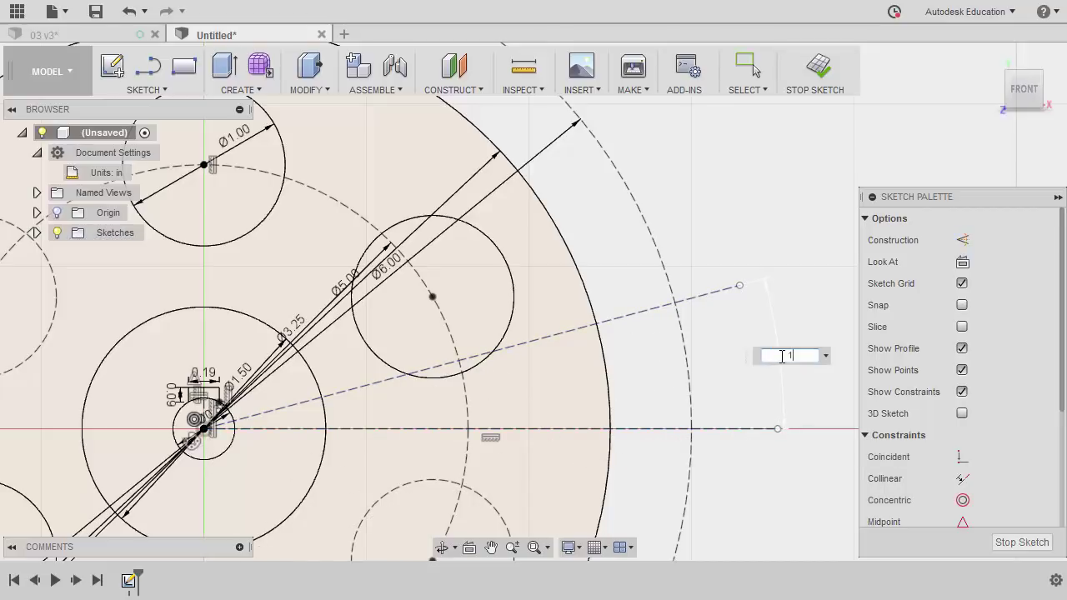
pyautogui.press('Return')
pyautogui.press('Escape')
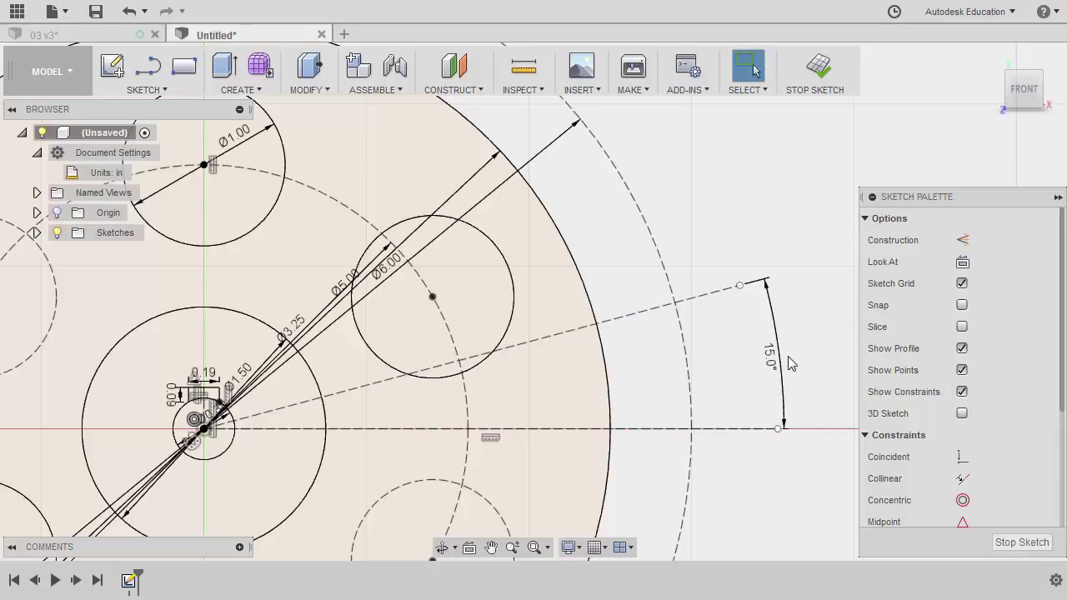
# - Draw the tooth's slanted side line and a top edge reaching the outer dashed circle
pyautogui.press('a')
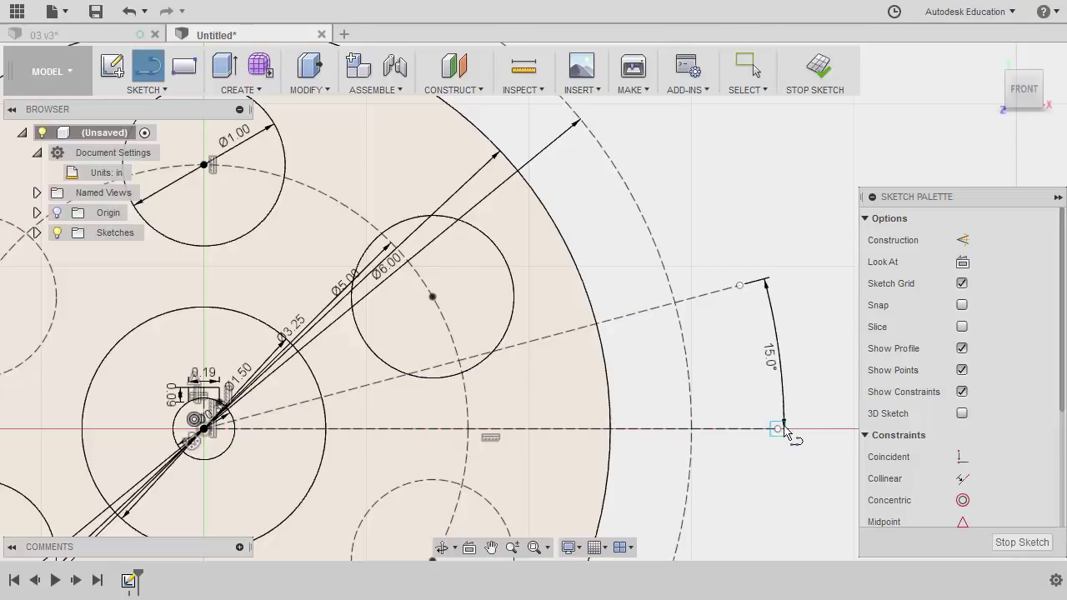
pyautogui.click(692, 430)
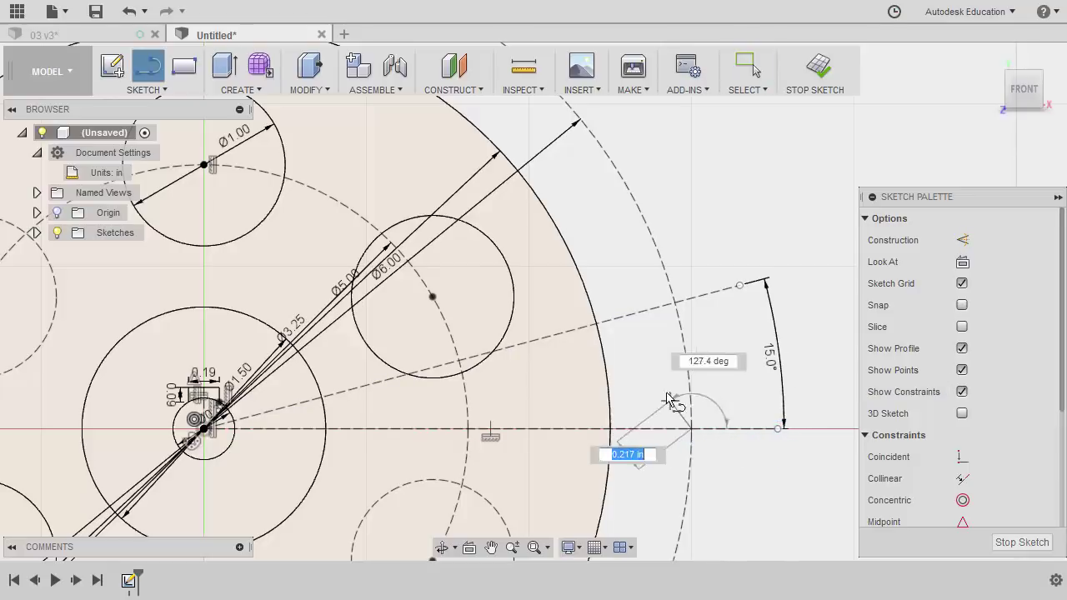
pyautogui.click(651, 313)
pyautogui.scroll(5, 706, 310)
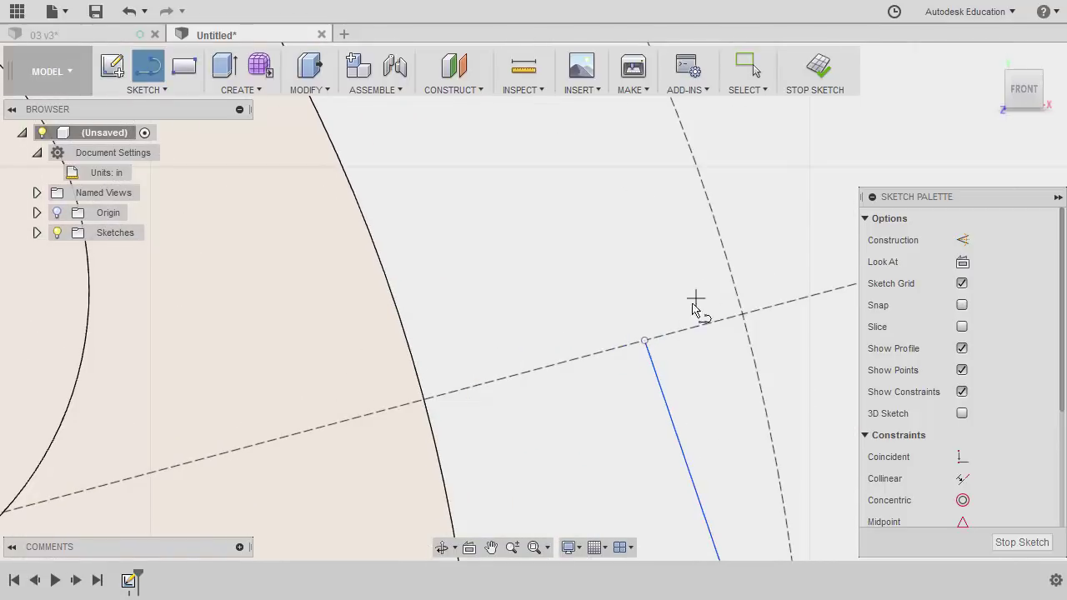
pyautogui.click(646, 342)
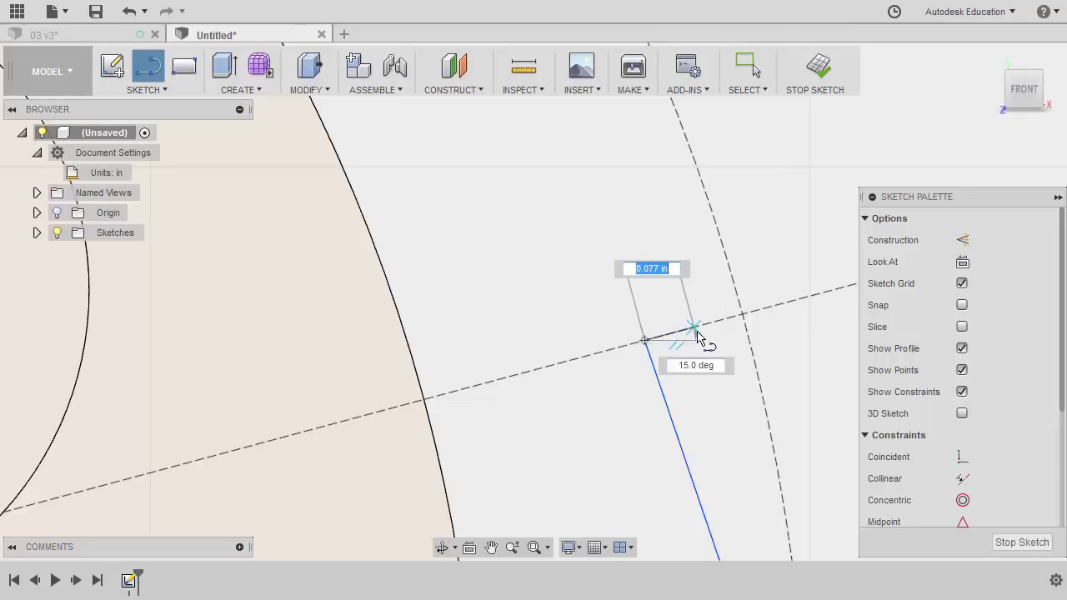
pyautogui.doubleClick(742, 315)
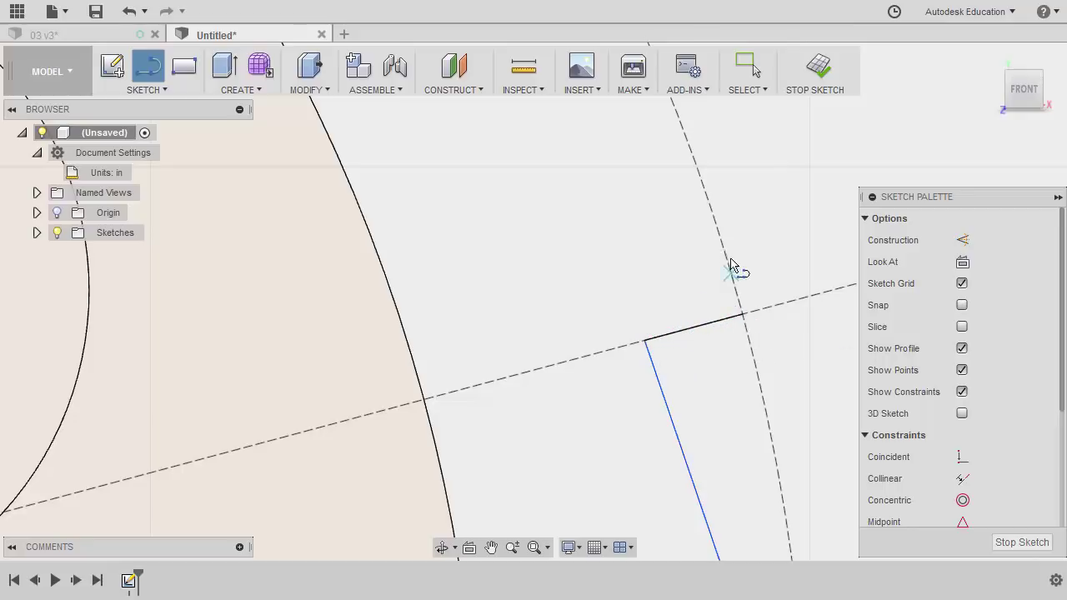
pyautogui.press('Escape')
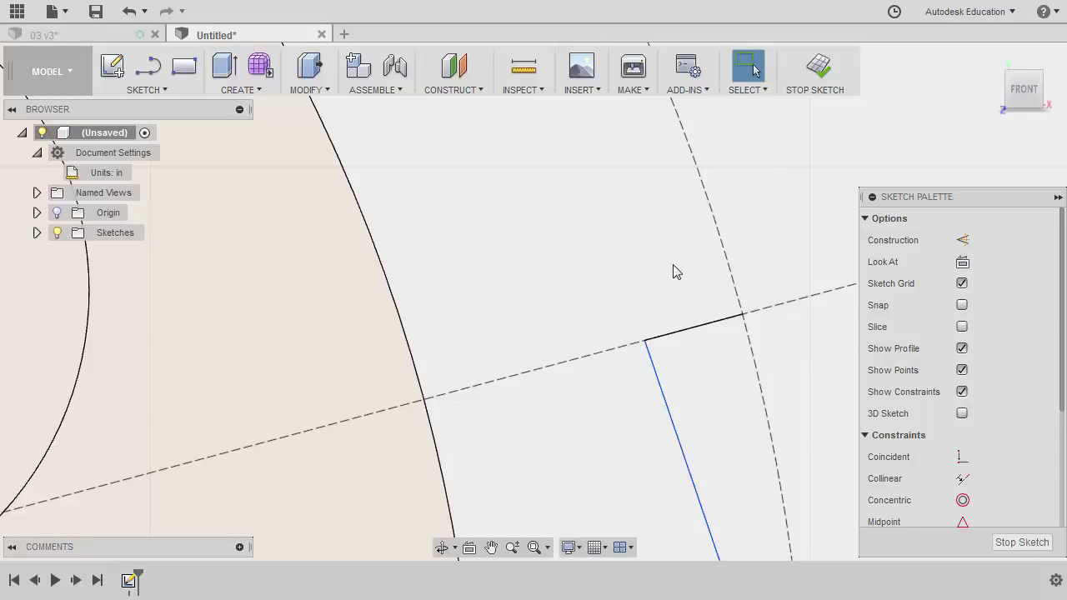
# - Constrain the top edge perpendicular to the slanted side line
pyautogui.click(669, 416)
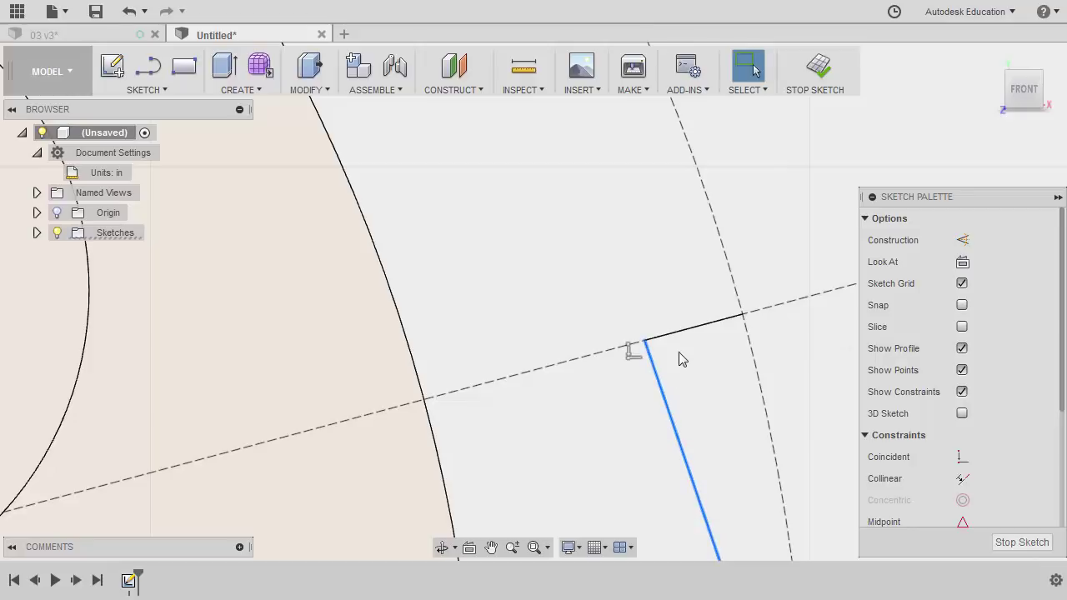
pyautogui.click(687, 331)
pyautogui.rightClick(630, 233)
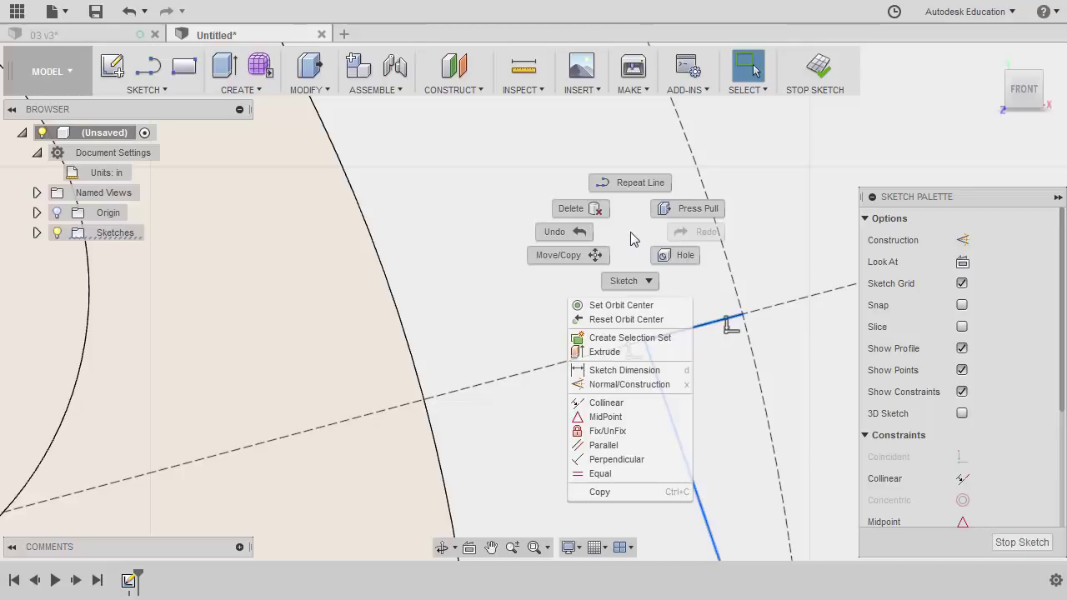
pyautogui.click(633, 469)
pyautogui.moveTo(625, 333)
pyautogui.mouseDown(button='middle')
pyautogui.moveTo(605, 250)
pyautogui.moveTo(650, 314)
pyautogui.moveTo(595, 298)
pyautogui.mouseUp(button='middle')
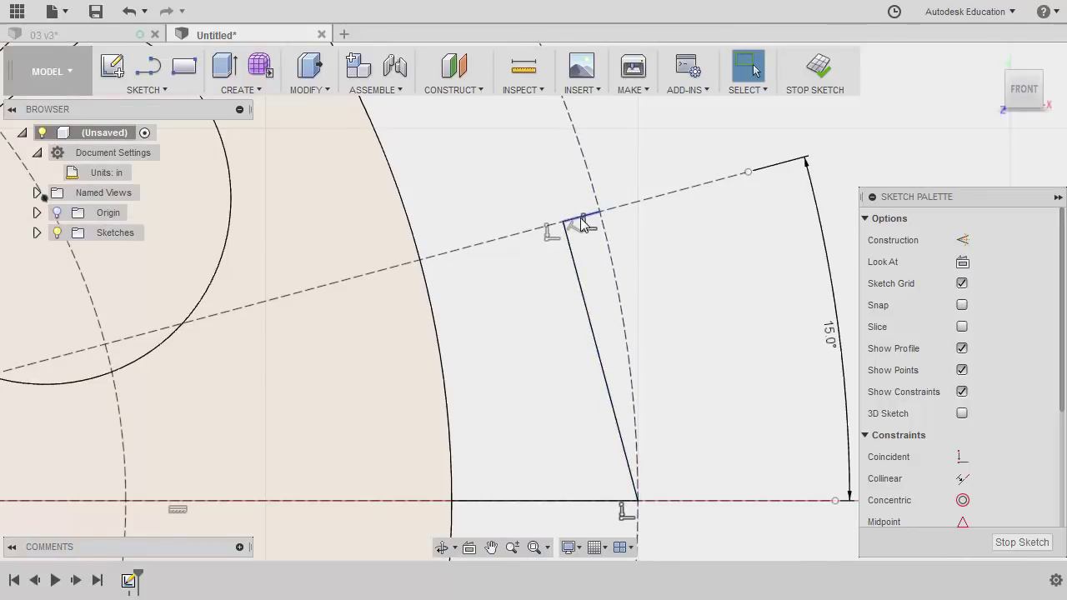
pyautogui.click(583, 304)
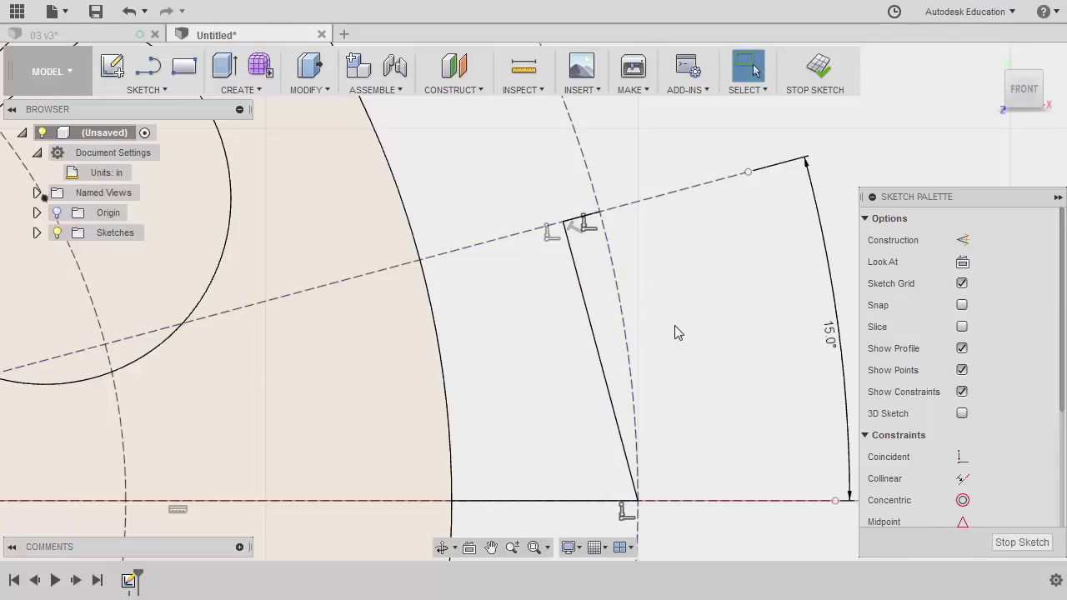
# - Start a circular pattern and select the tooth's slanted side and top edge
pyautogui.press('s')
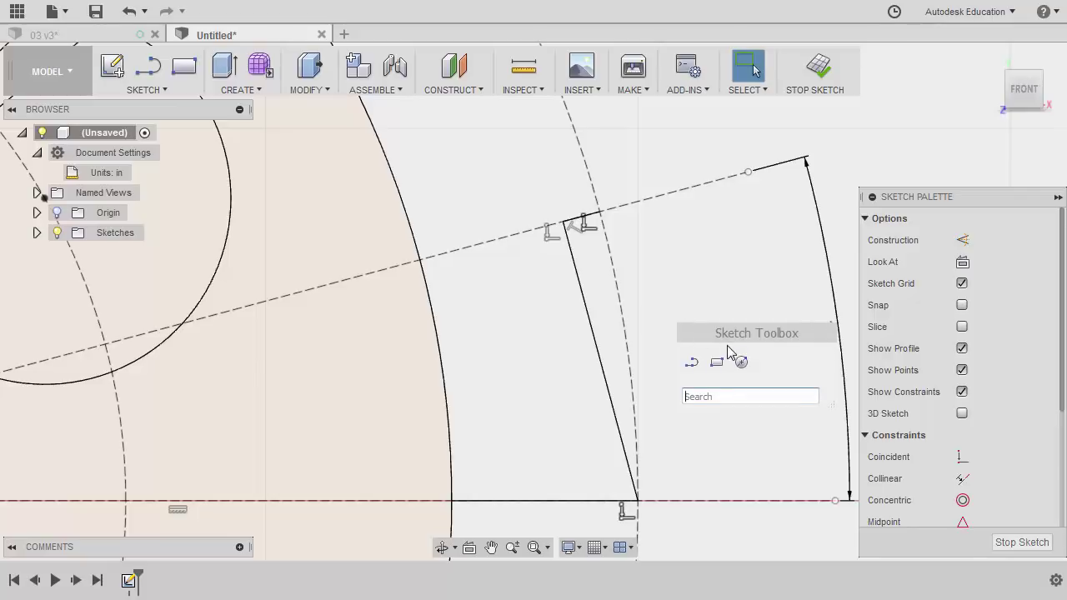
pyautogui.write('patt')
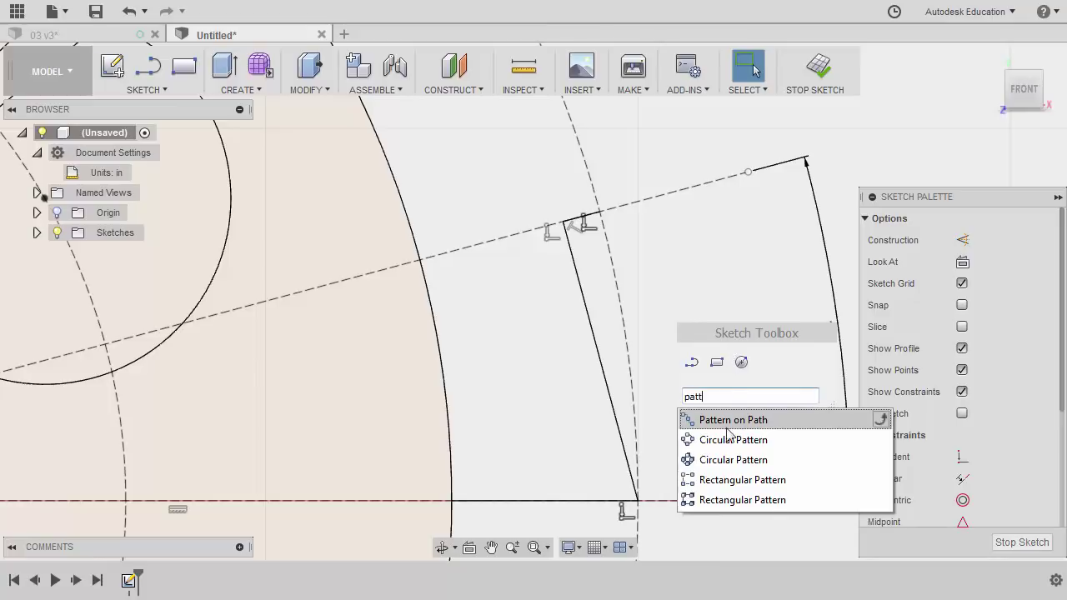
pyautogui.click(734, 440)
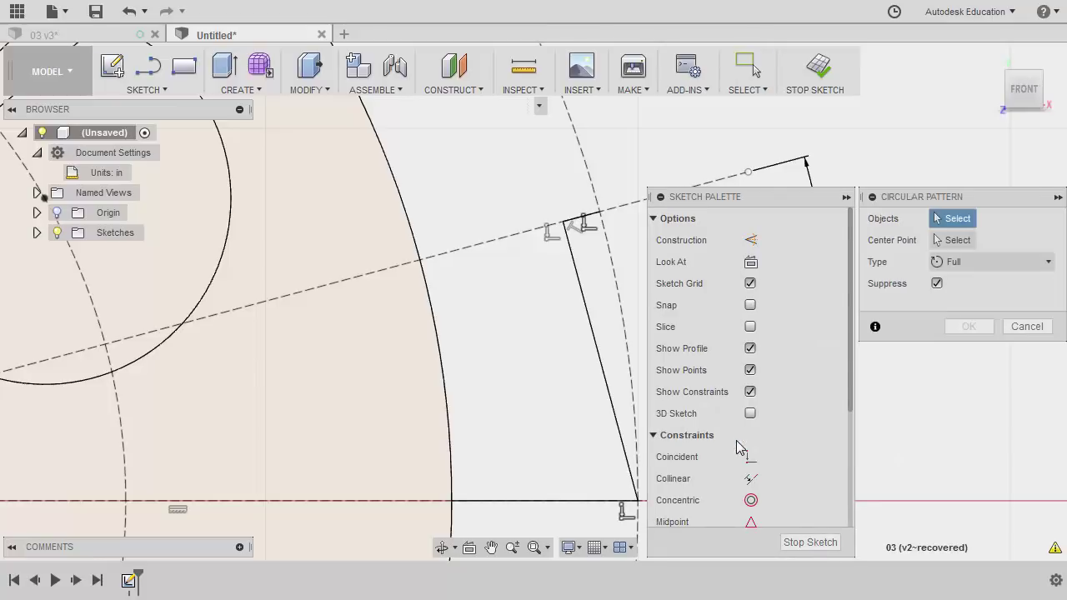
pyautogui.scroll(5, 507, 233)
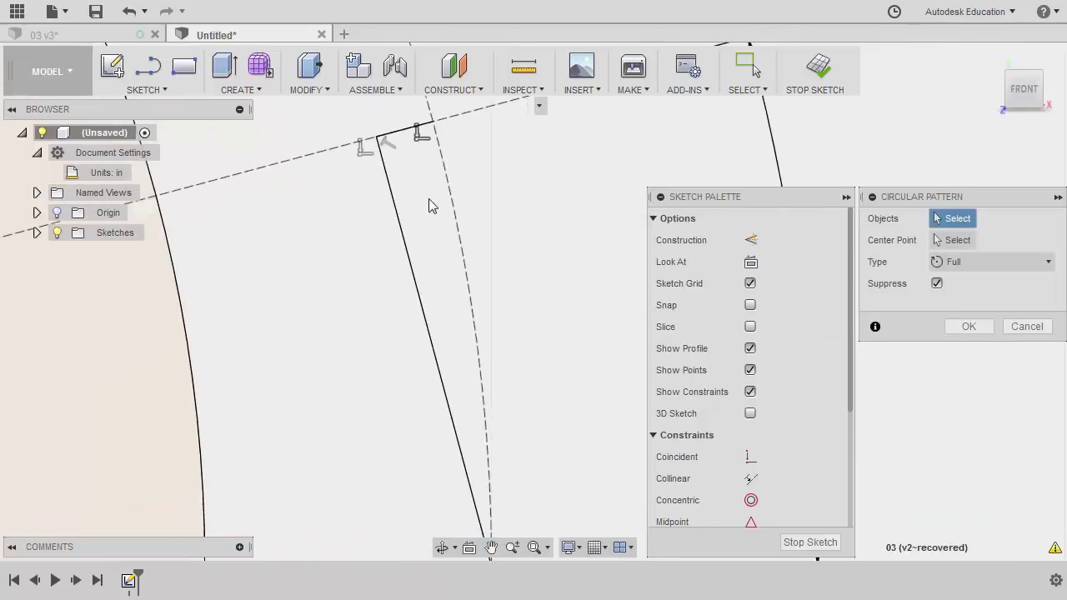
pyautogui.scroll(-2, 430, 208)
pyautogui.click(419, 251)
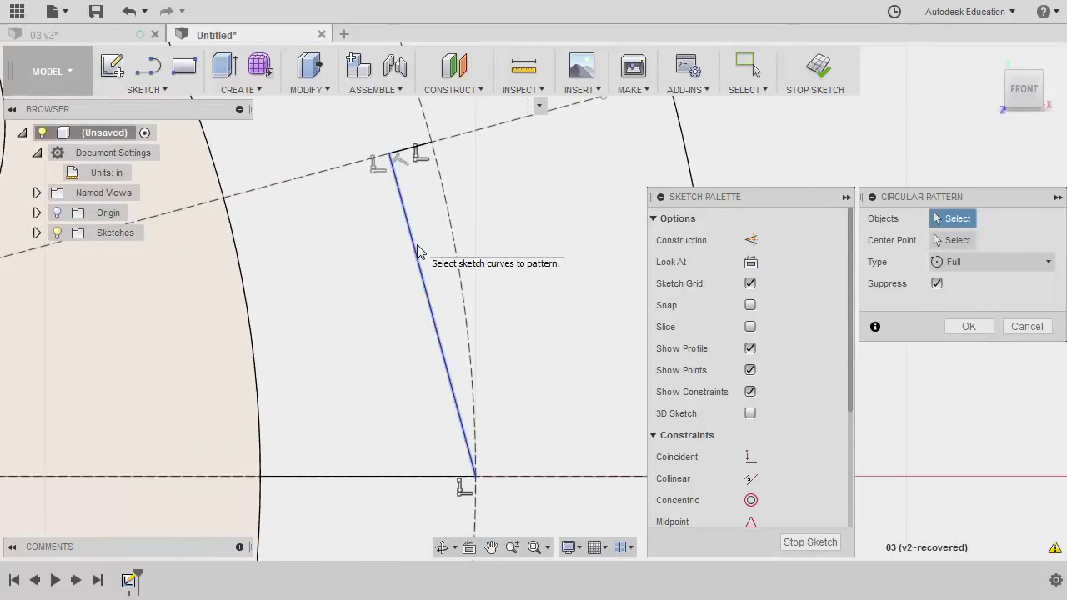
pyautogui.scroll(2, 429, 252)
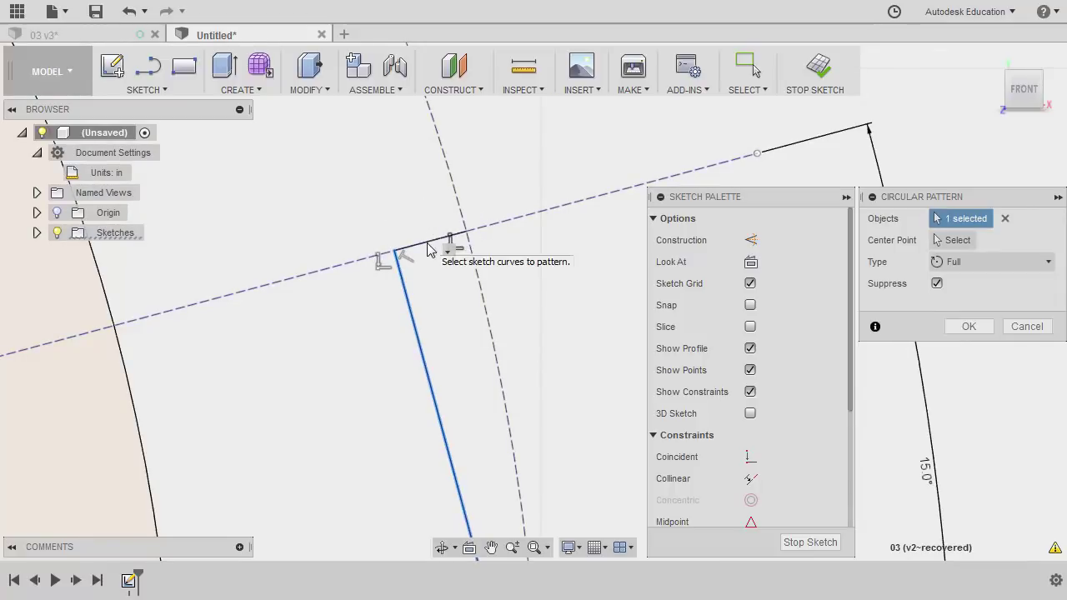
pyautogui.click(428, 250)
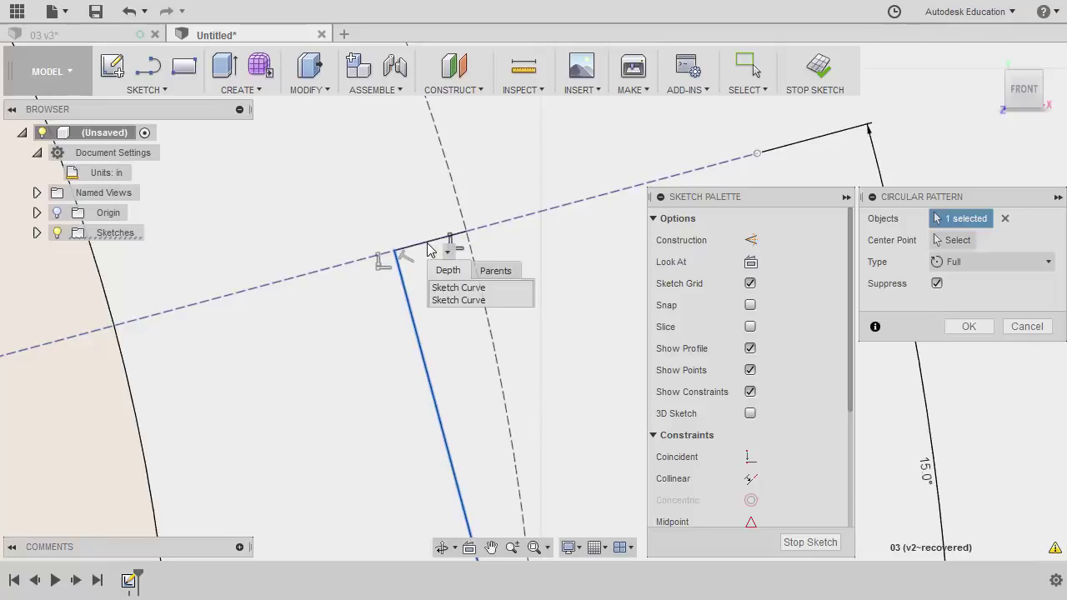
pyautogui.click(459, 301)
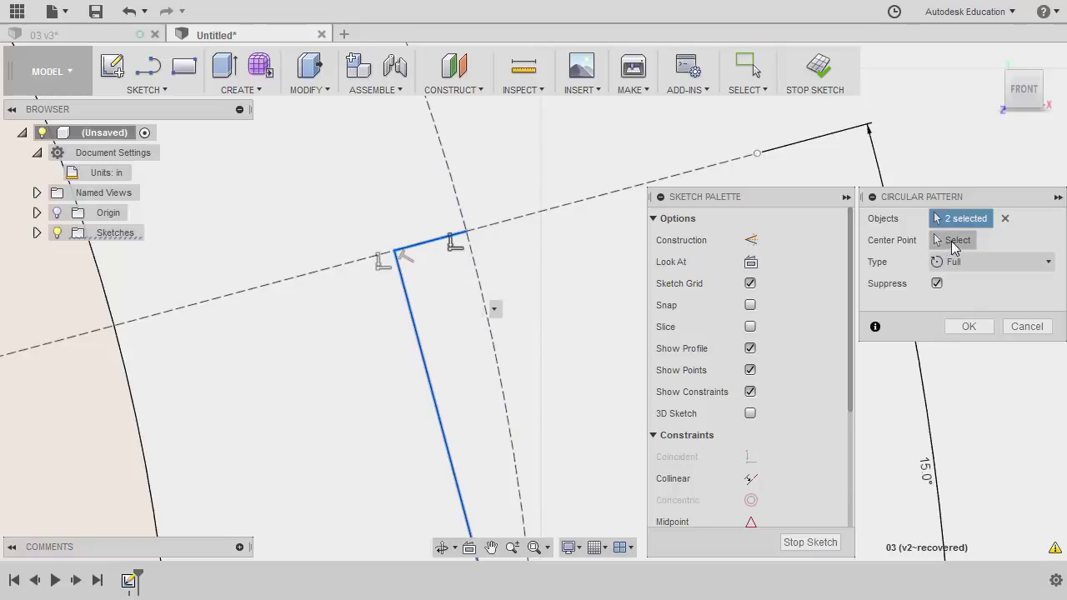
# - Centre the pattern on the sketch origin with 24 copies and confirm it
pyautogui.click(955, 243)
pyautogui.scroll(-6, 500, 283)
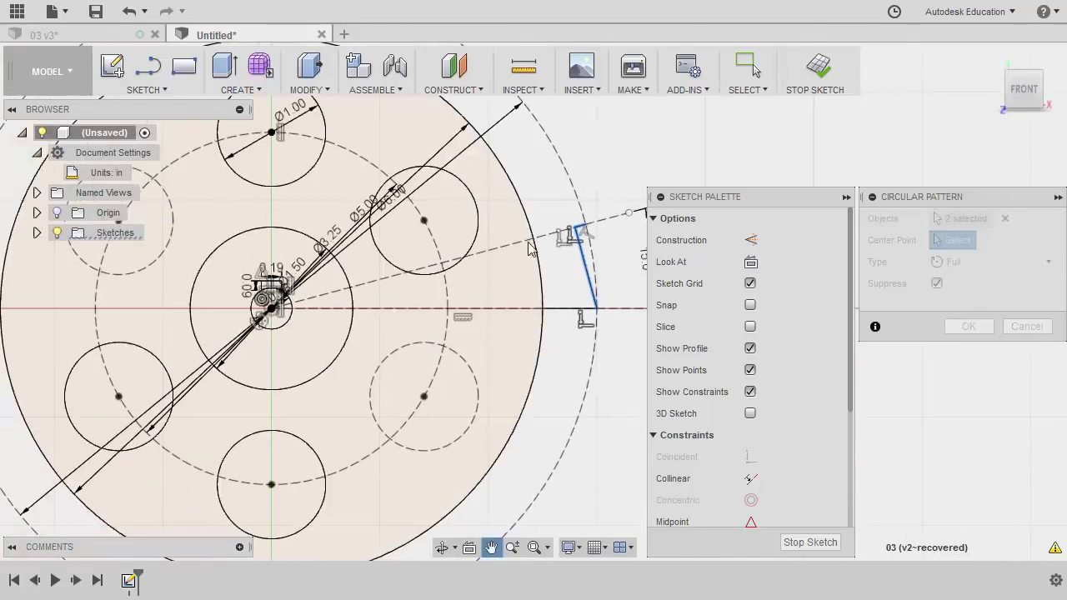
pyautogui.click(273, 308)
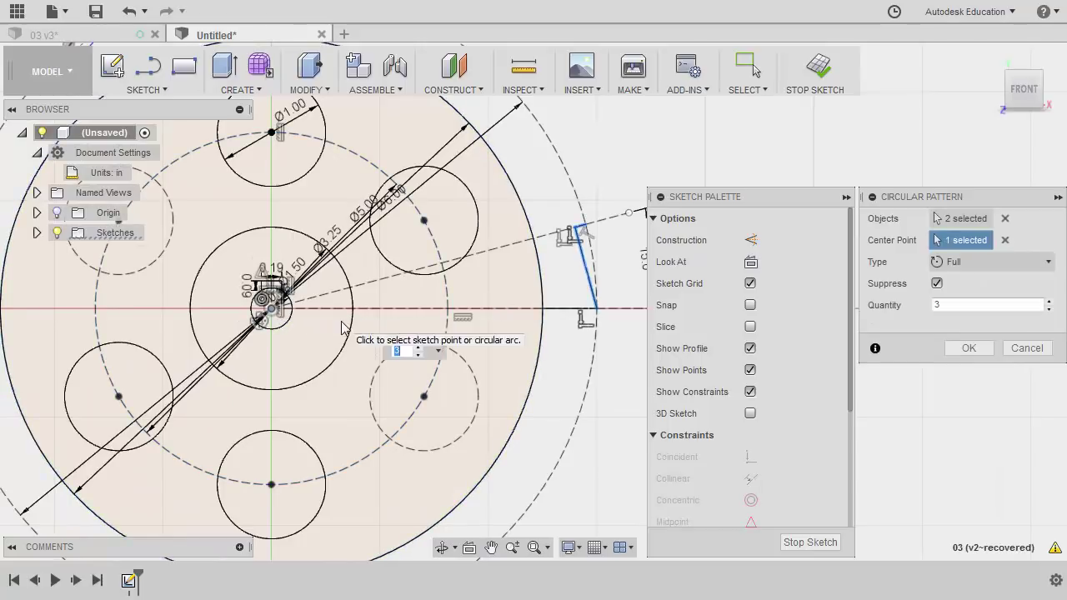
pyautogui.scroll(-4, 401, 337)
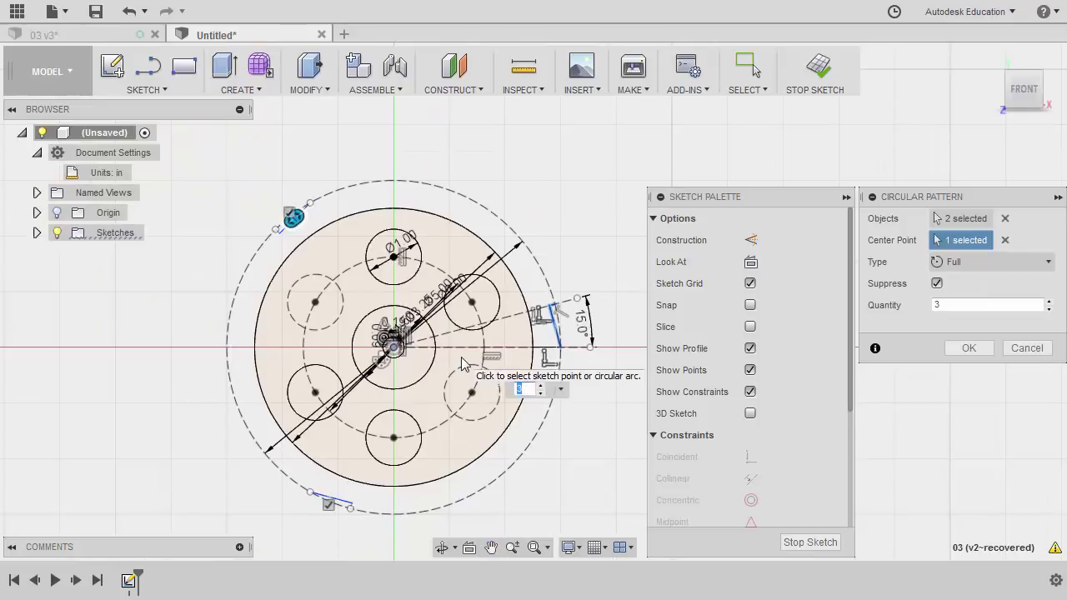
pyautogui.scroll(-1, 452, 369)
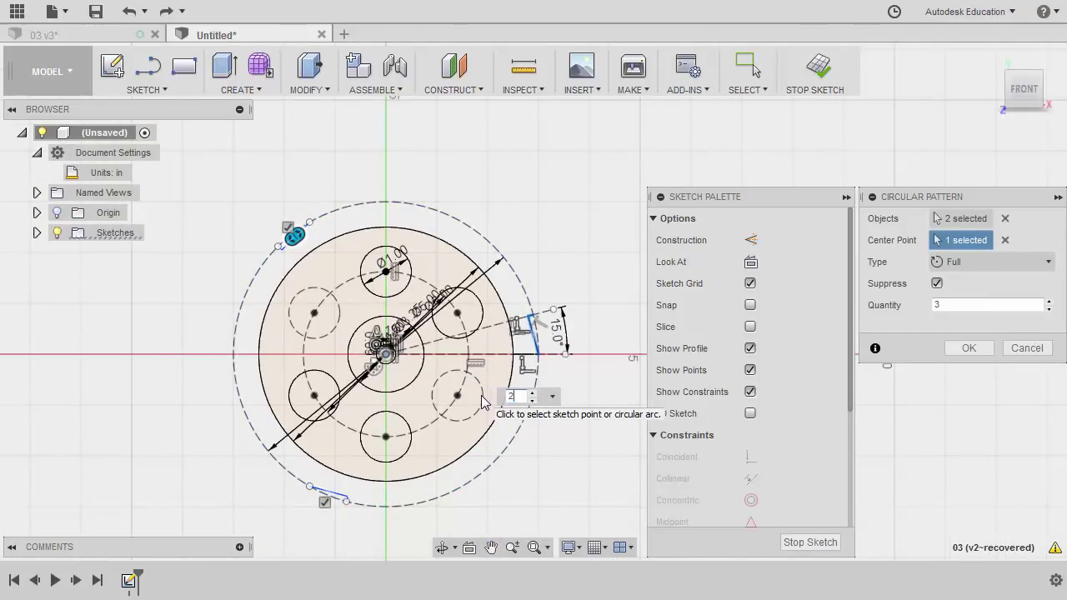
pyautogui.write('4')
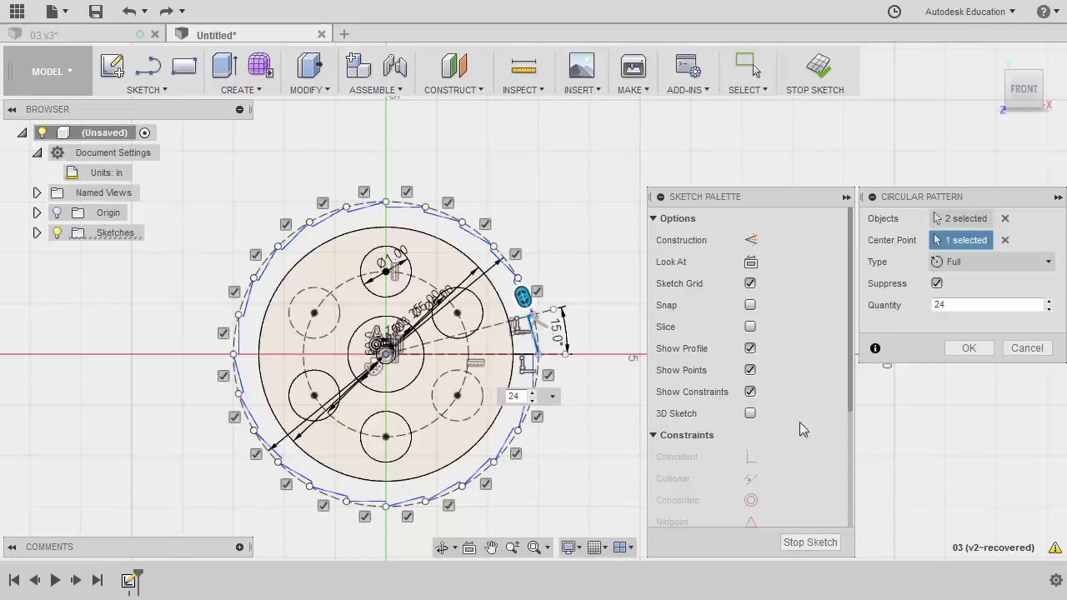
pyautogui.click(968, 348)
pyautogui.moveTo(548, 337); pyautogui.dragTo(621, 319, button='middle')
pyautogui.scroll(3, 643, 241)
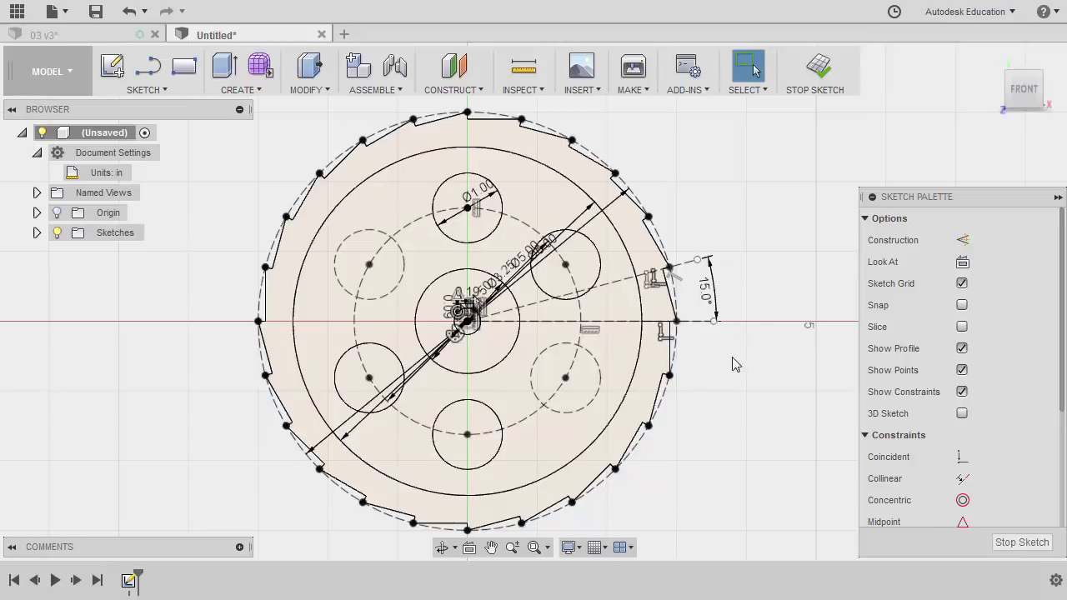
# - Finish the sketch and extrude the keyed hub ring symmetrically, 0.8 in whole length
pyautogui.click(994, 548)
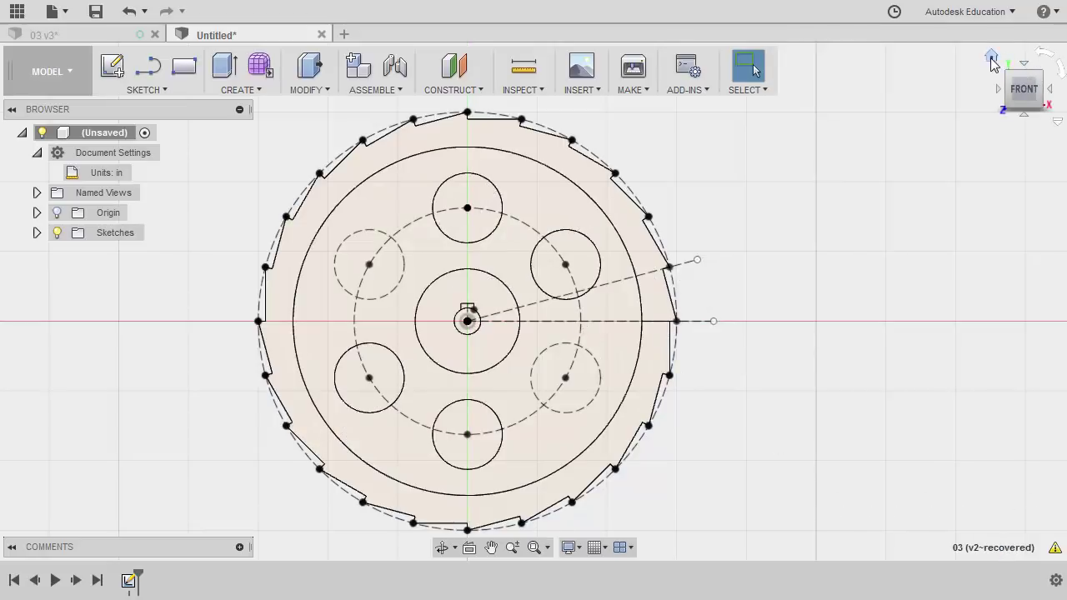
pyautogui.click(992, 56)
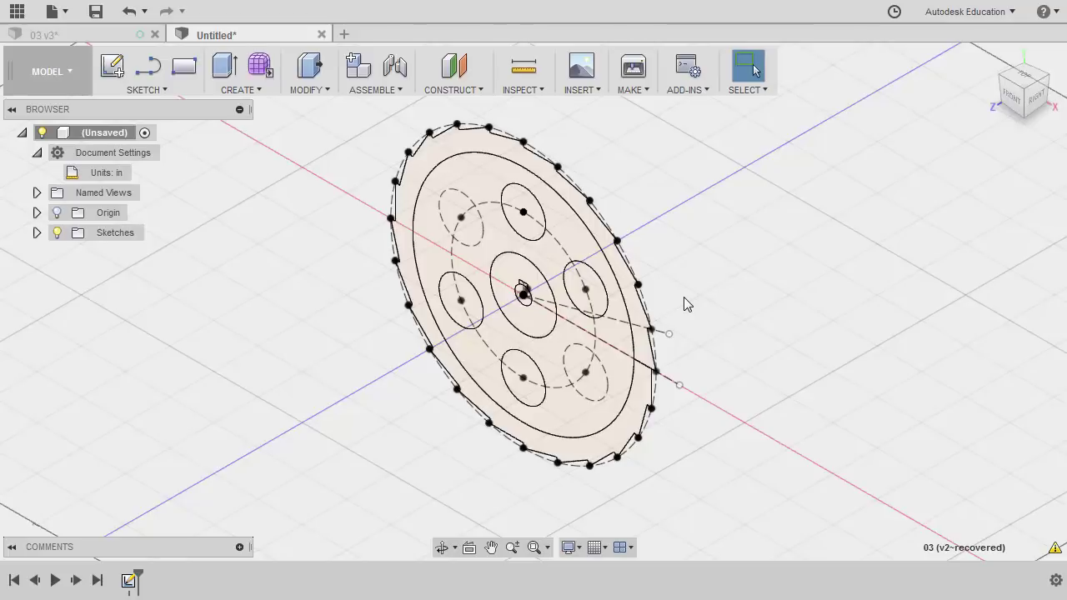
pyautogui.press('e')
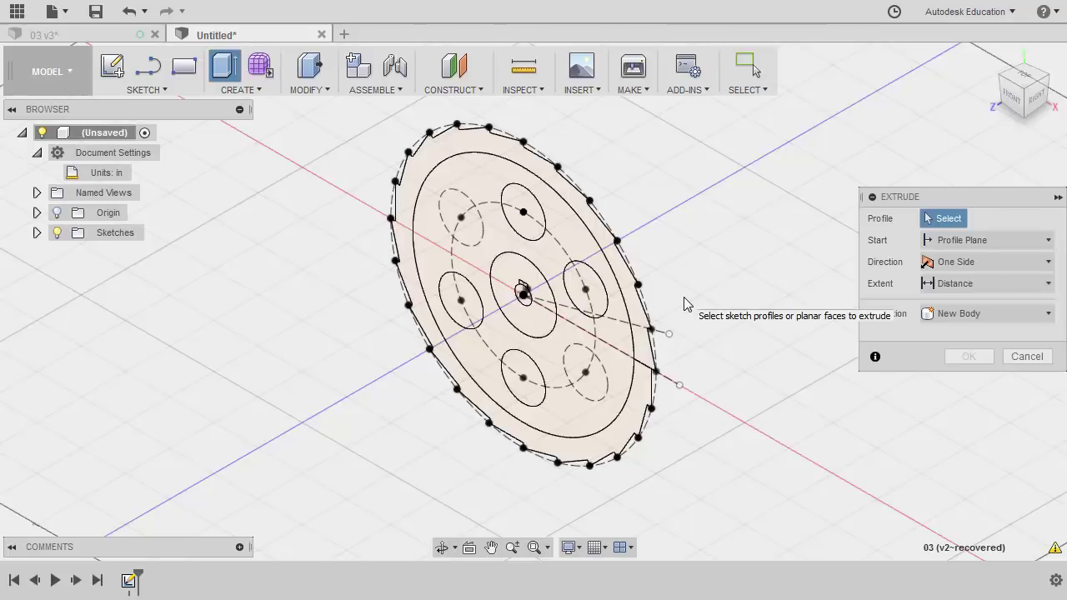
pyautogui.scroll(5, 510, 271)
pyautogui.click(510, 271)
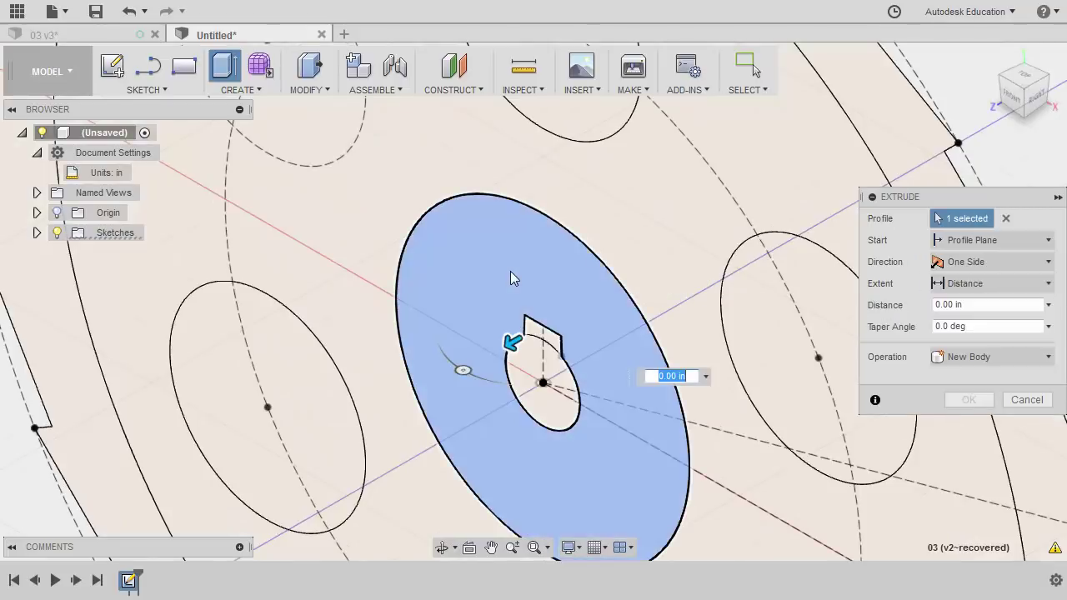
pyautogui.scroll(-5, 510, 271)
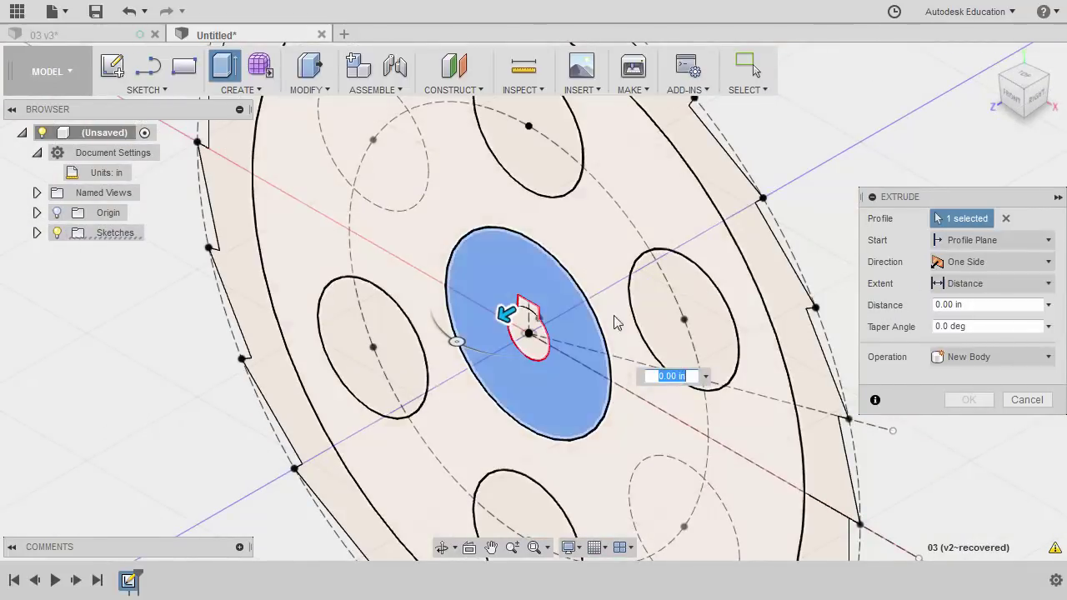
pyautogui.click(982, 261)
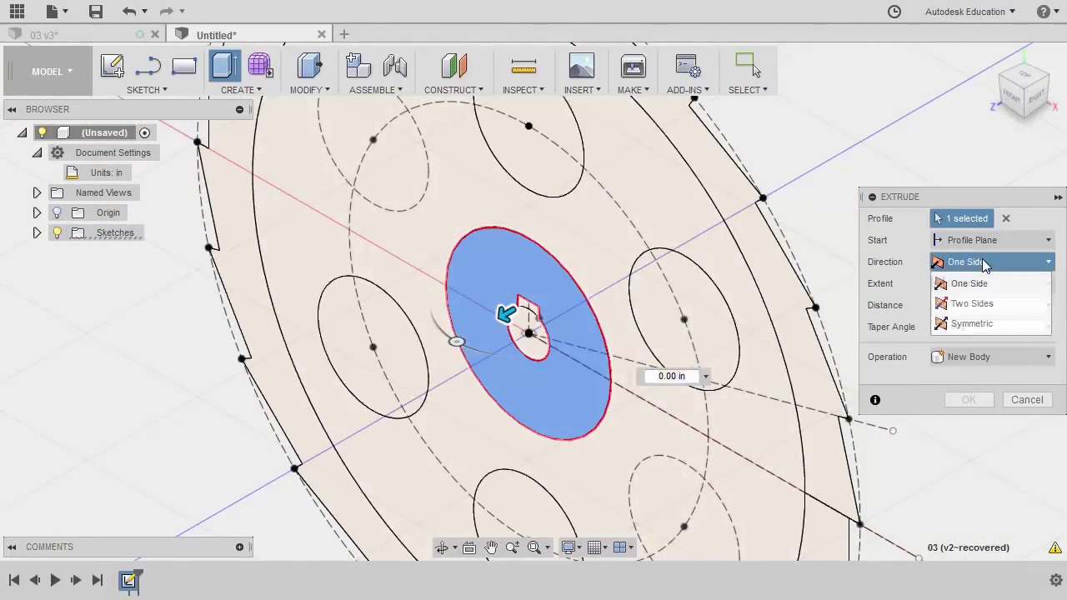
pyautogui.click(986, 325)
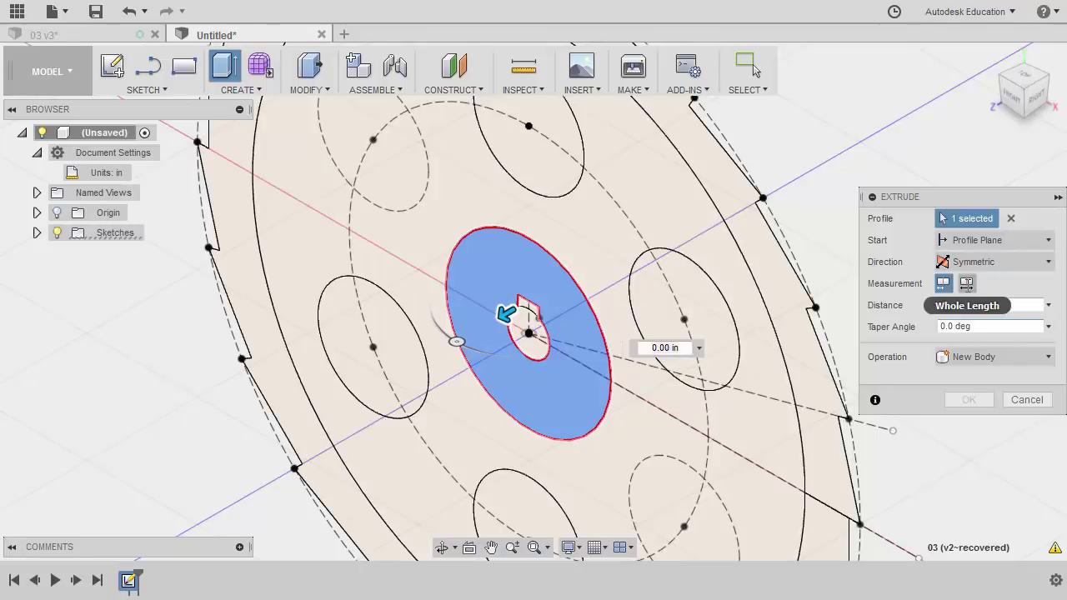
pyautogui.click(966, 283)
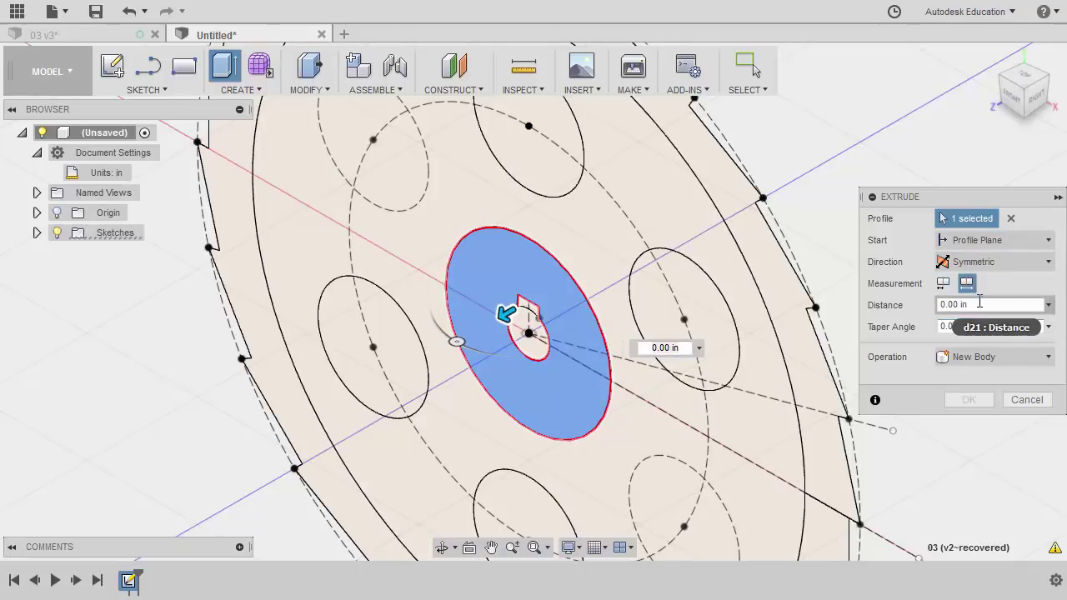
pyautogui.write('.8')
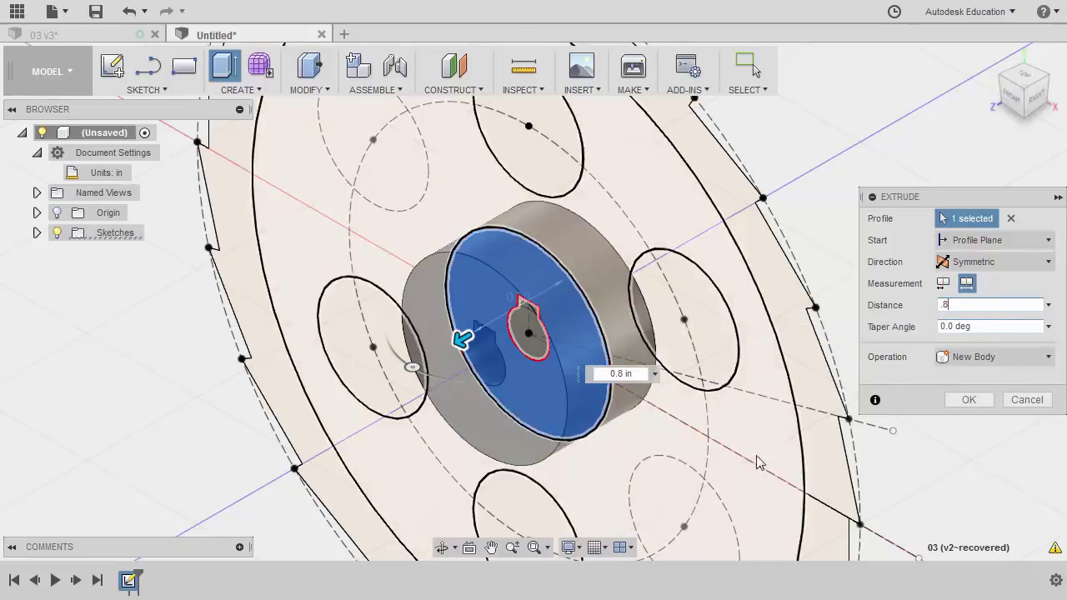
pyautogui.click(969, 400)
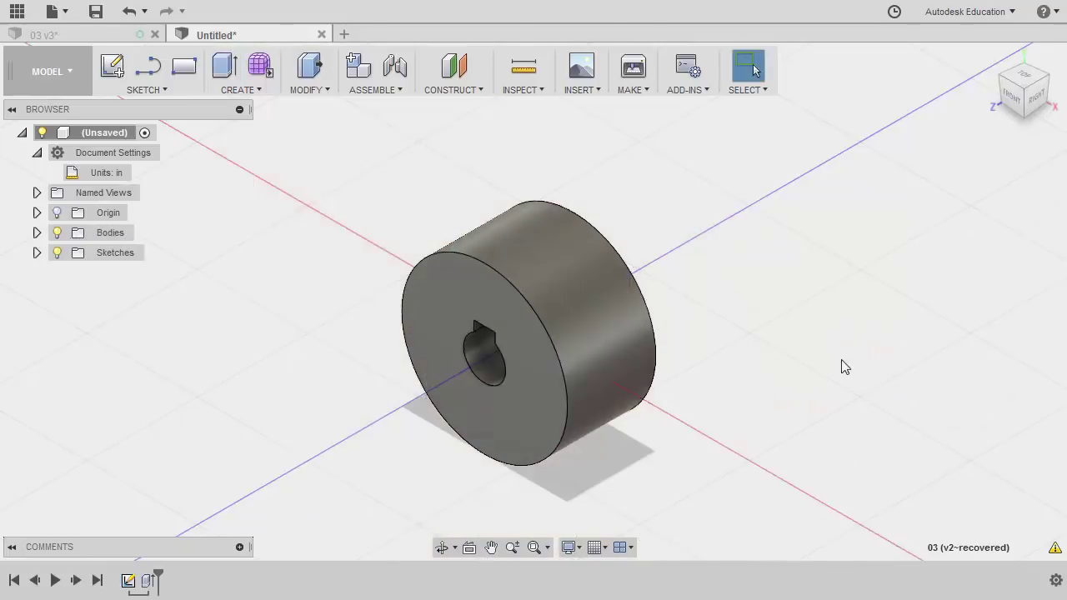
pyautogui.moveTo(794, 347); pyautogui.dragTo(715, 312, button='middle')
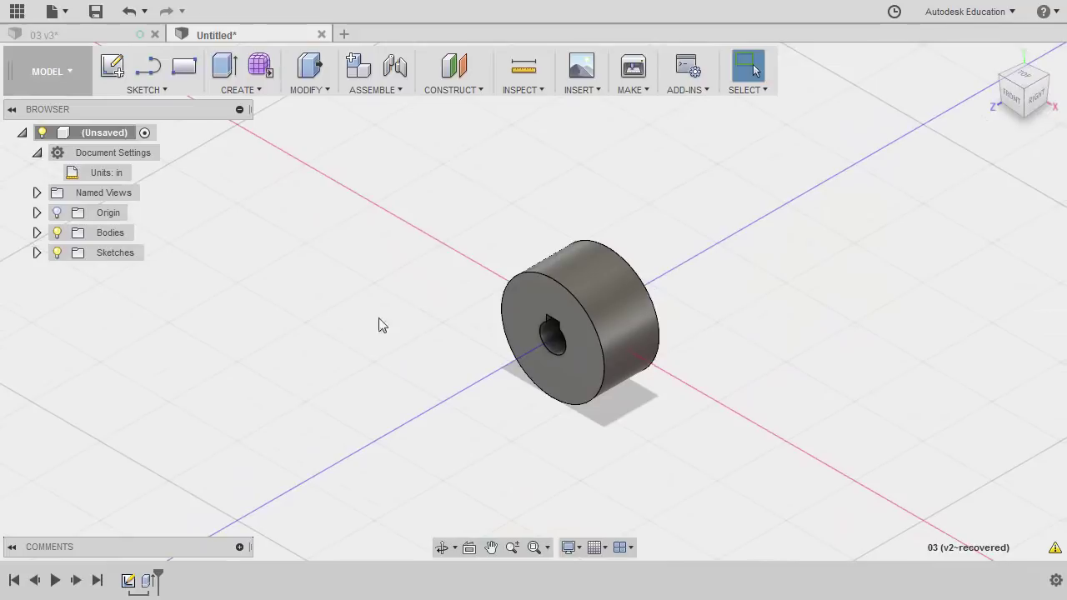
# - Show Sketch1 and extrude the disc profile symmetrically, 0.45 in whole length
pyautogui.click(37, 252)
pyautogui.click(72, 273)
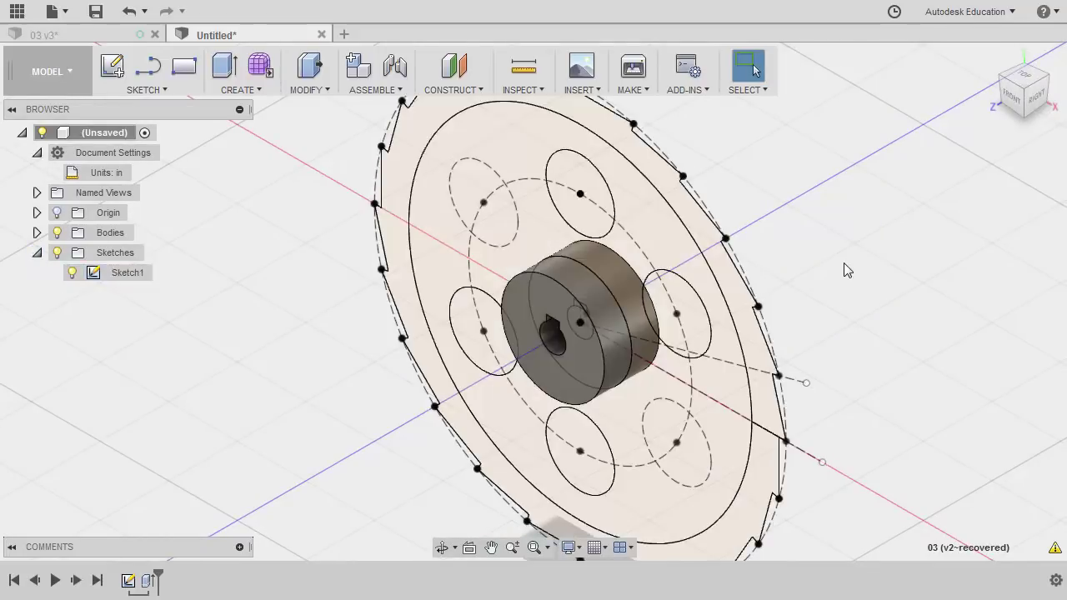
pyautogui.press('e')
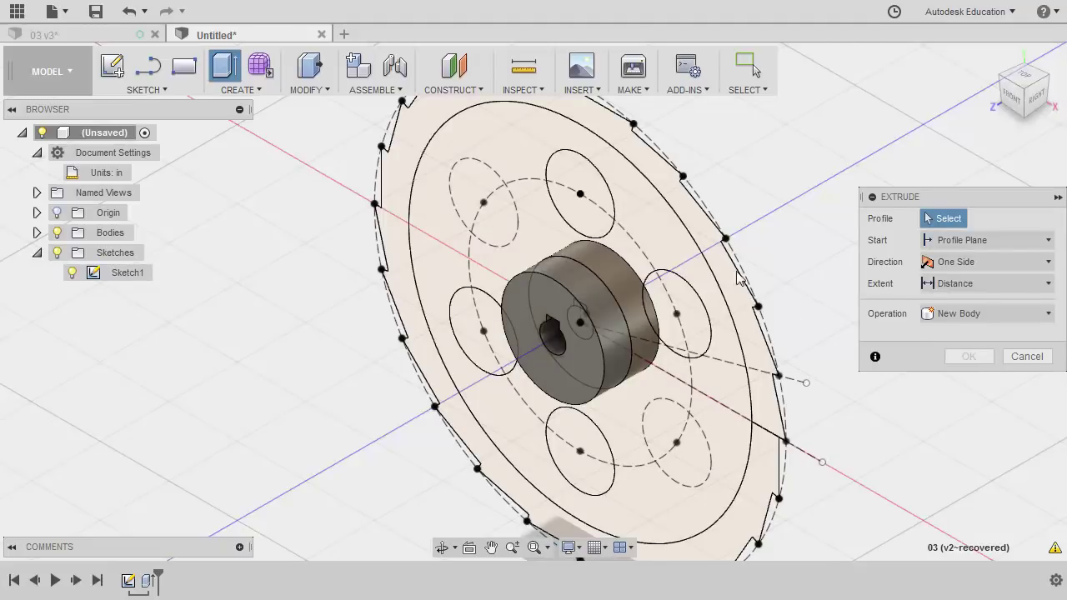
pyautogui.click(657, 234)
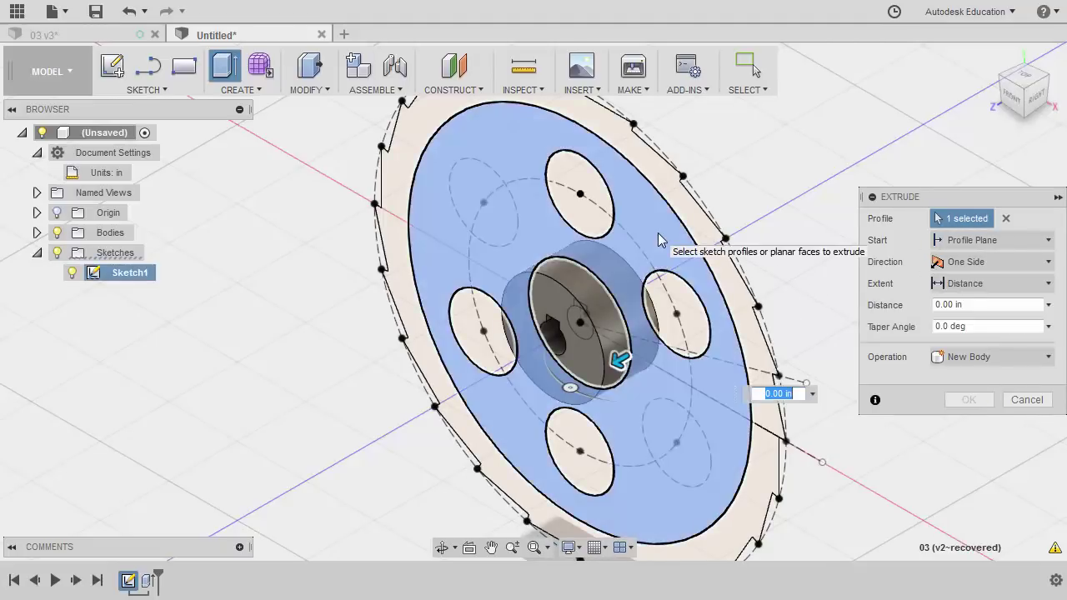
pyautogui.click(992, 261)
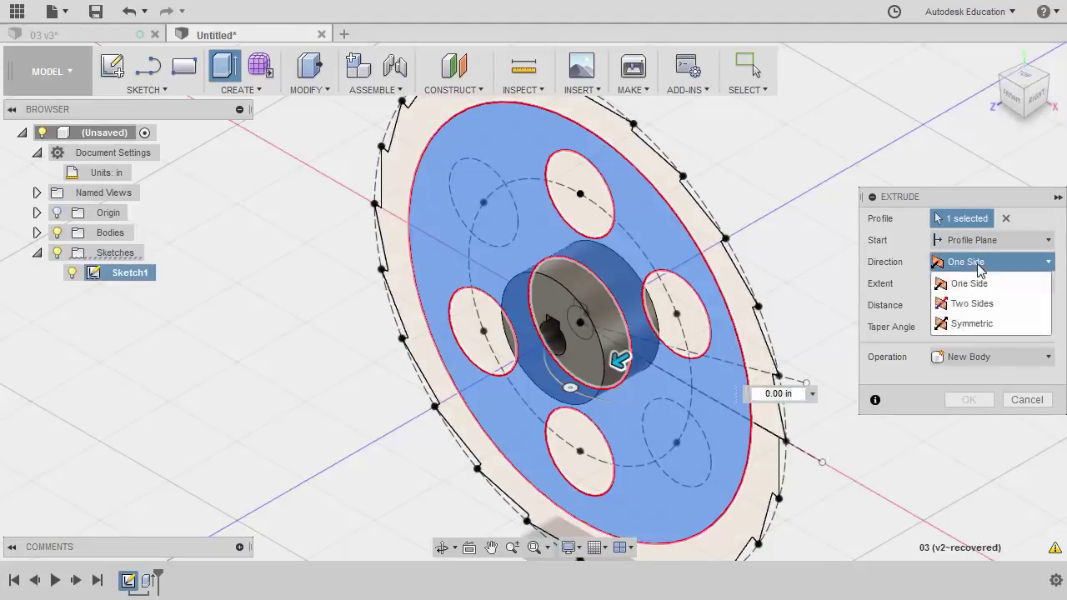
pyautogui.click(985, 327)
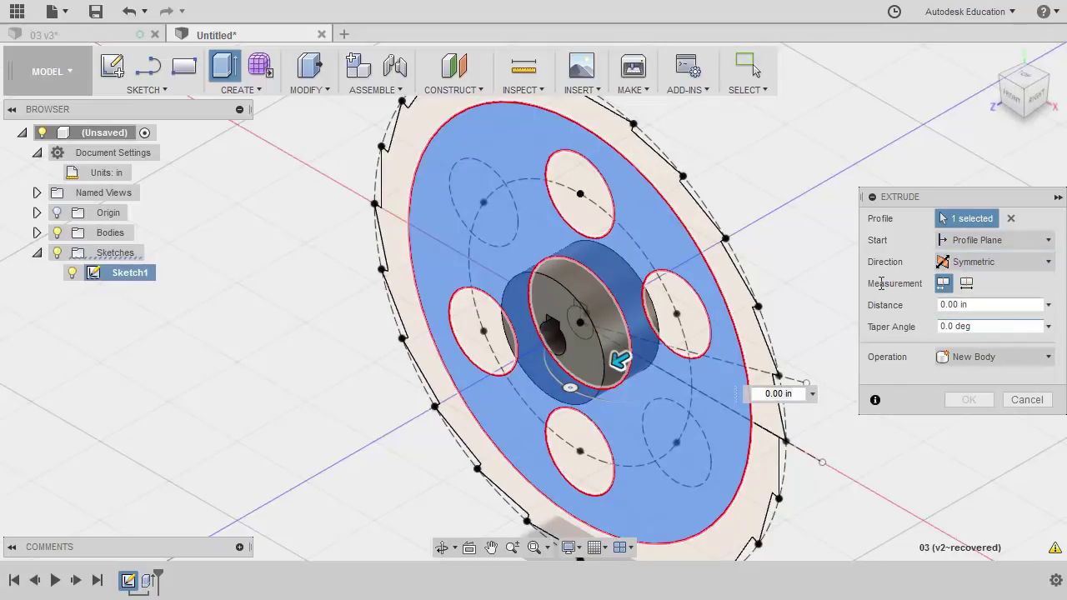
pyautogui.click(967, 284)
pyautogui.click(992, 305)
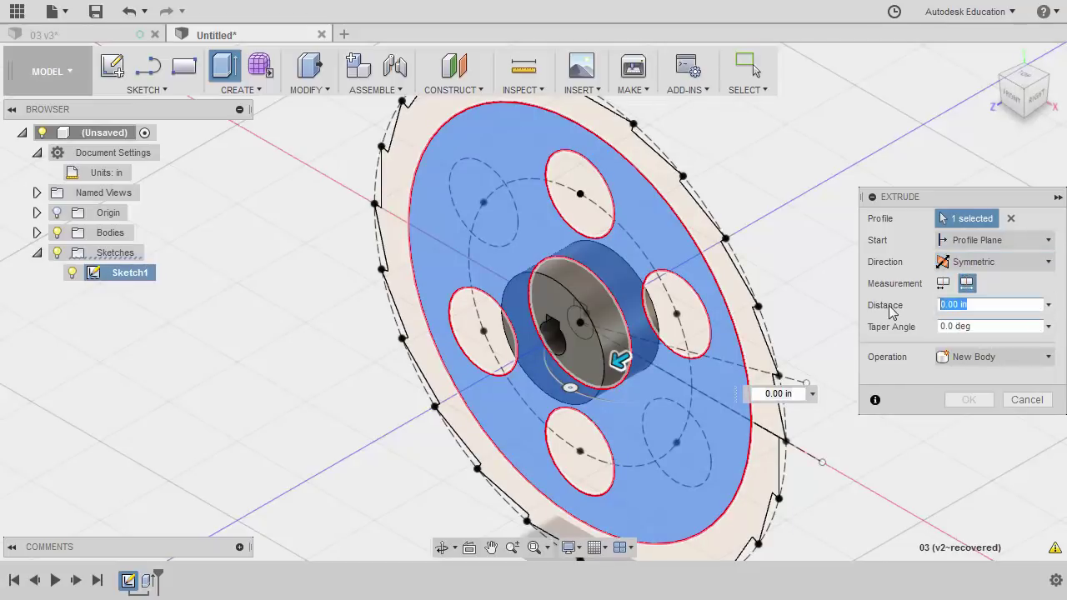
pyautogui.write('.4')
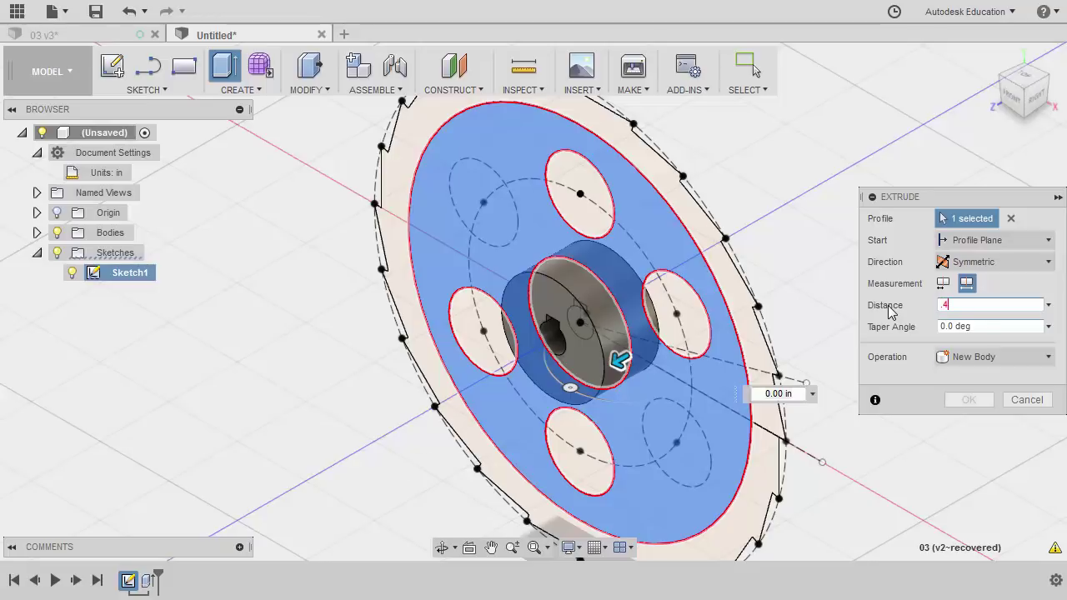
pyautogui.write('5')
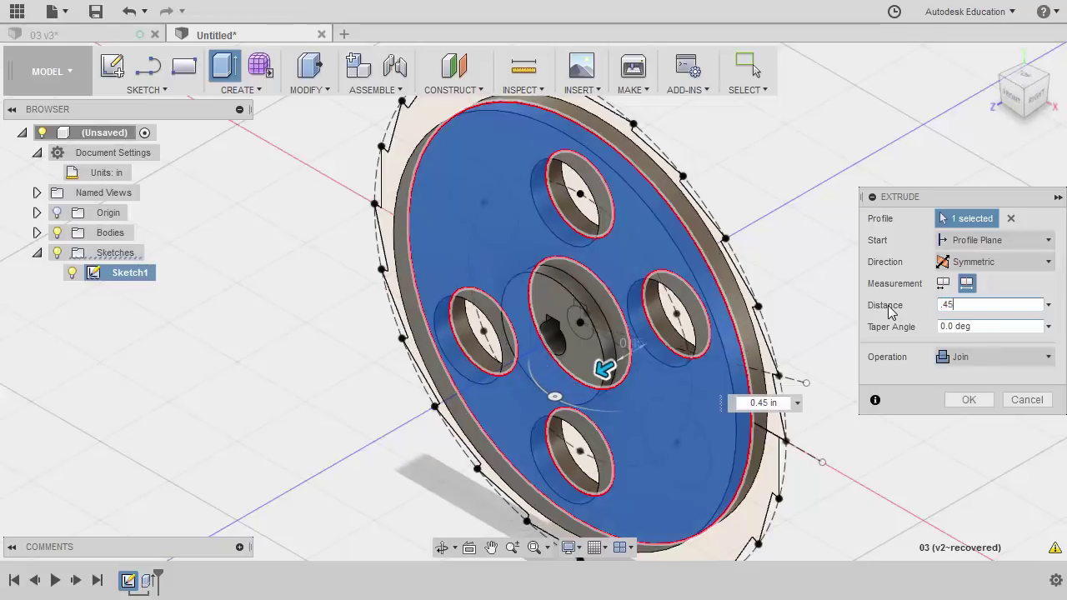
pyautogui.click(970, 401)
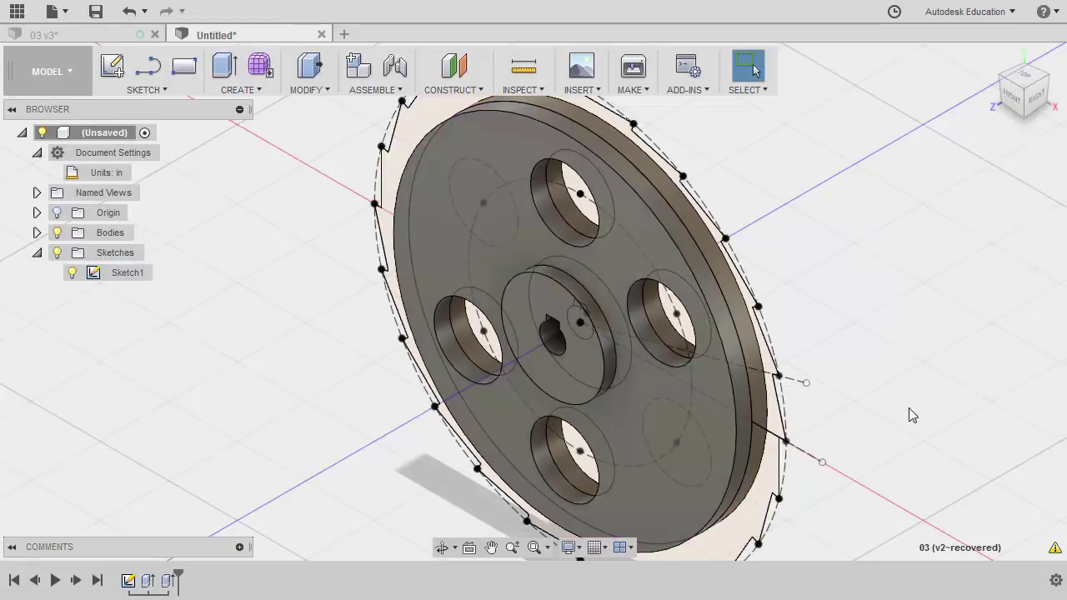
# - Extrude the outer toothed ring symmetrically, 0.2 in whole length
pyautogui.press('e')
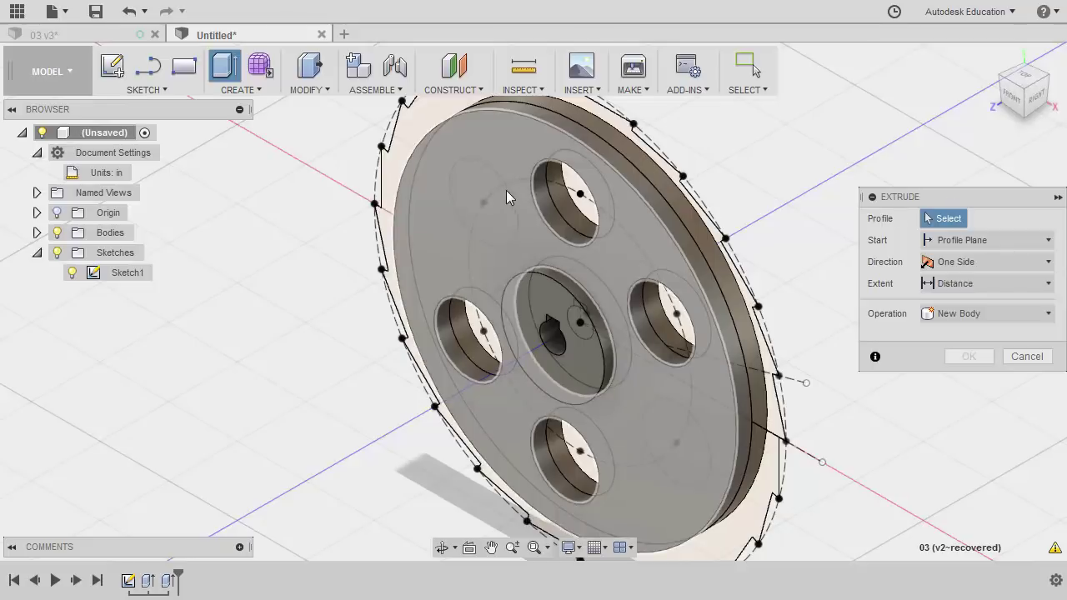
pyautogui.click(427, 121)
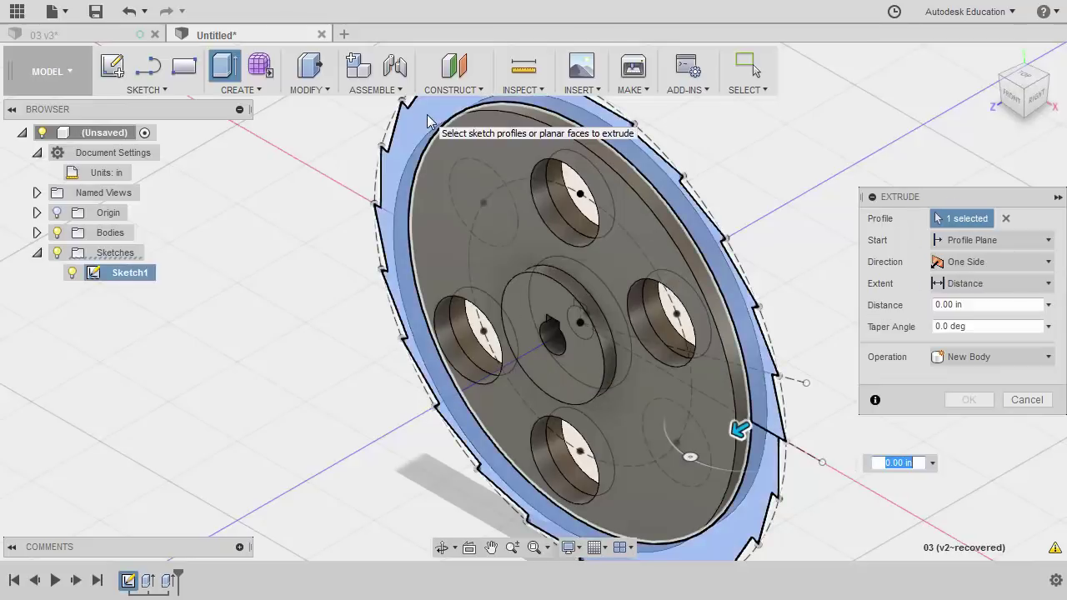
pyautogui.click(981, 264)
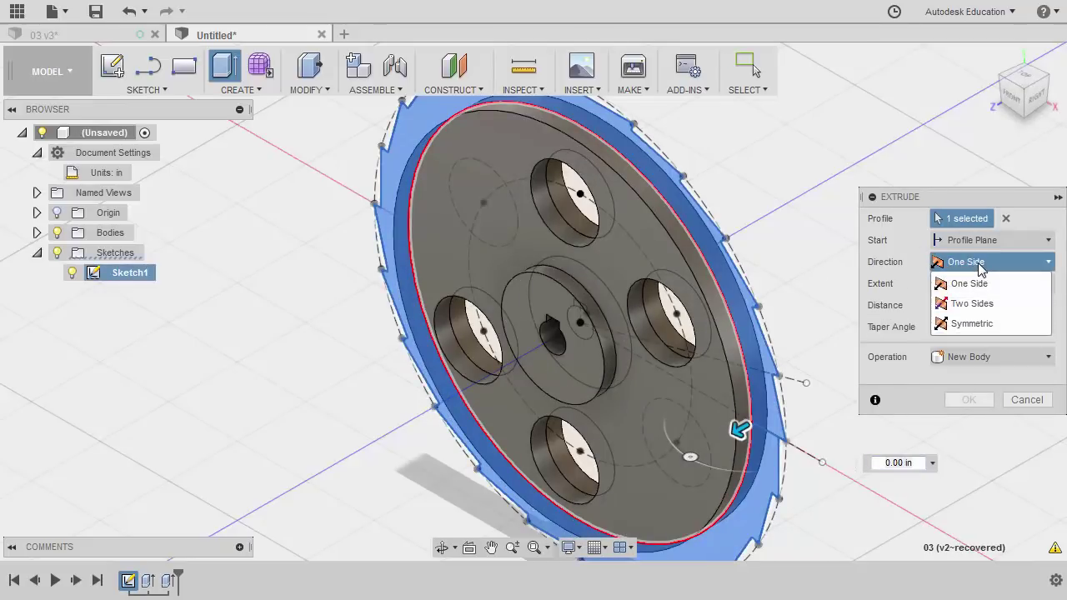
pyautogui.click(978, 321)
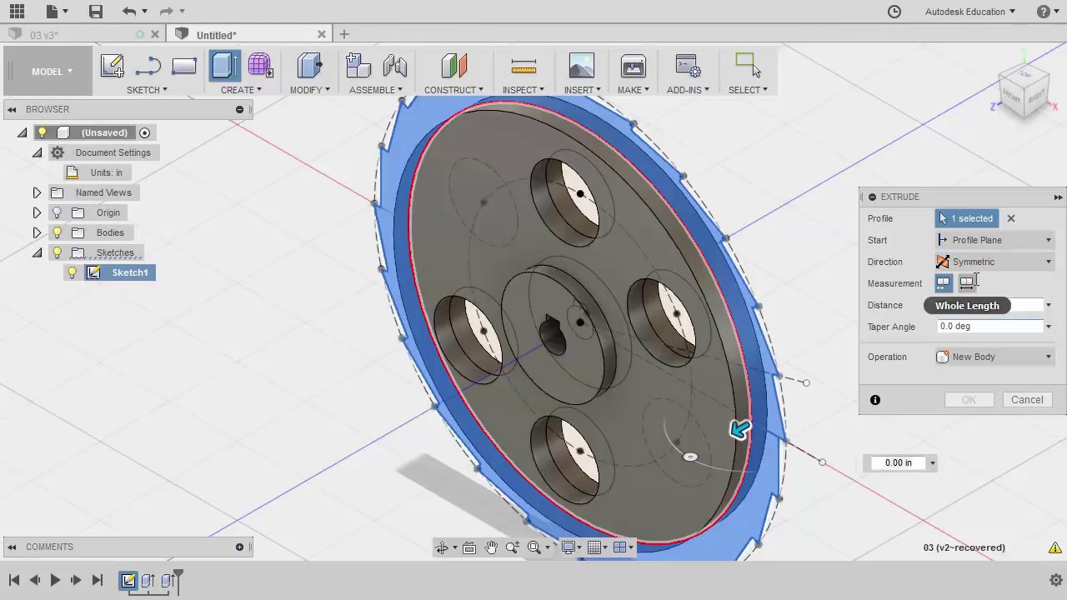
pyautogui.click(967, 283)
pyautogui.click(979, 303)
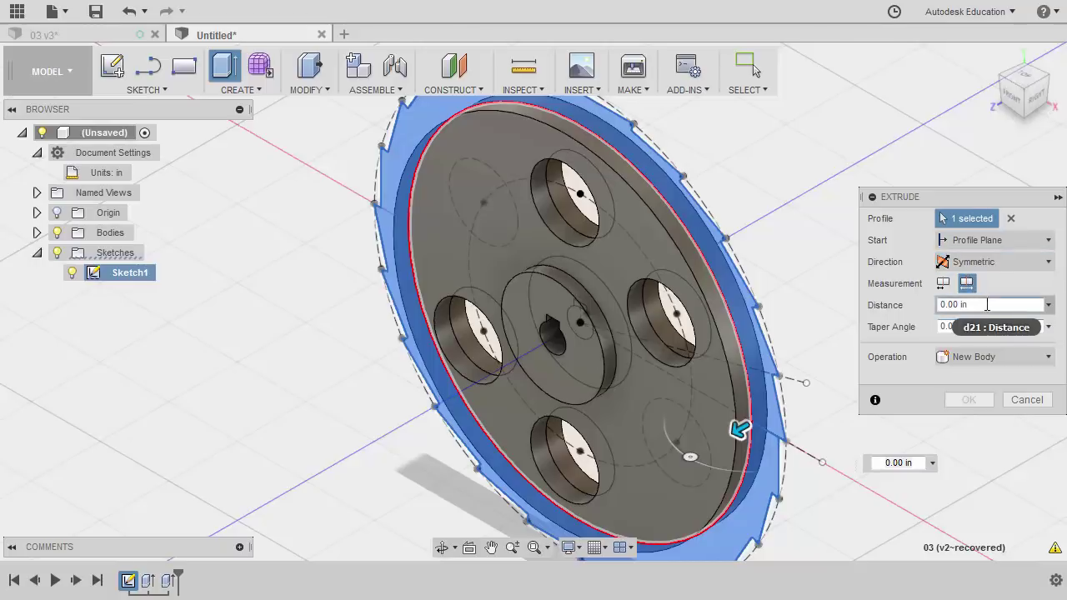
pyautogui.write('.2')
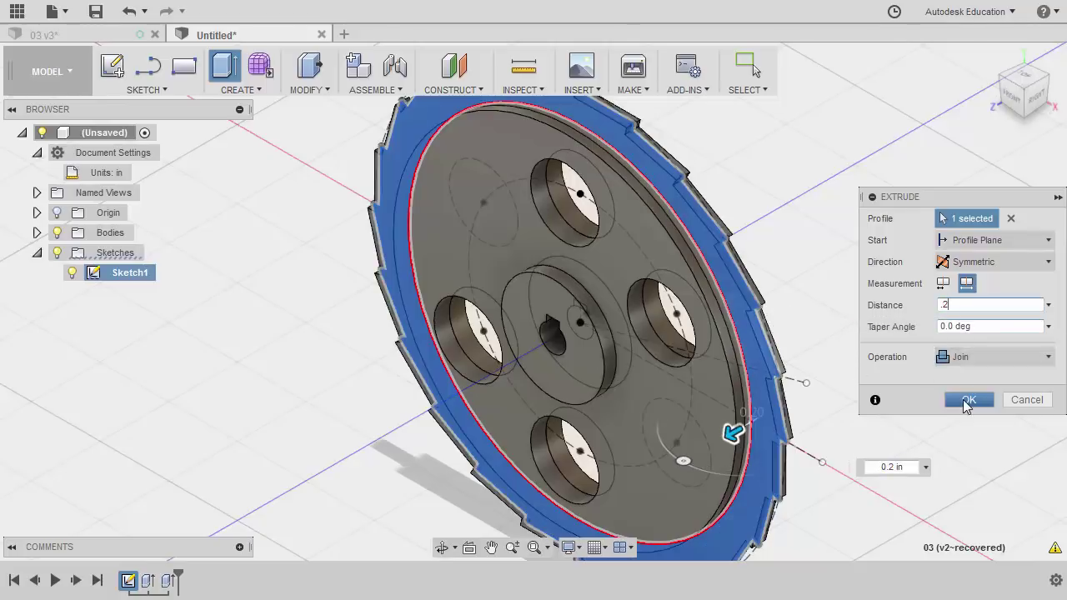
pyautogui.click(969, 399)
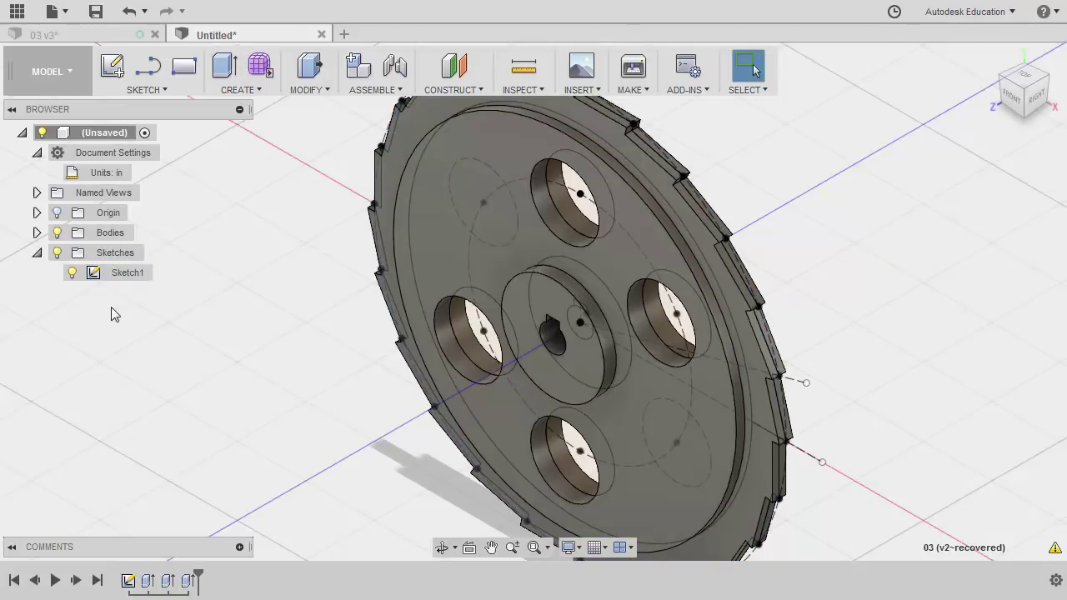
# - Hide Sketch1 and orbit to inspect the finished gear
pyautogui.click(72, 273)
pyautogui.scroll(-3, 372, 290)
pyautogui.keyDown('shift'); pyautogui.moveTo(374, 285); pyautogui.dragTo(714, 273, button='middle'); pyautogui.keyUp('shift')
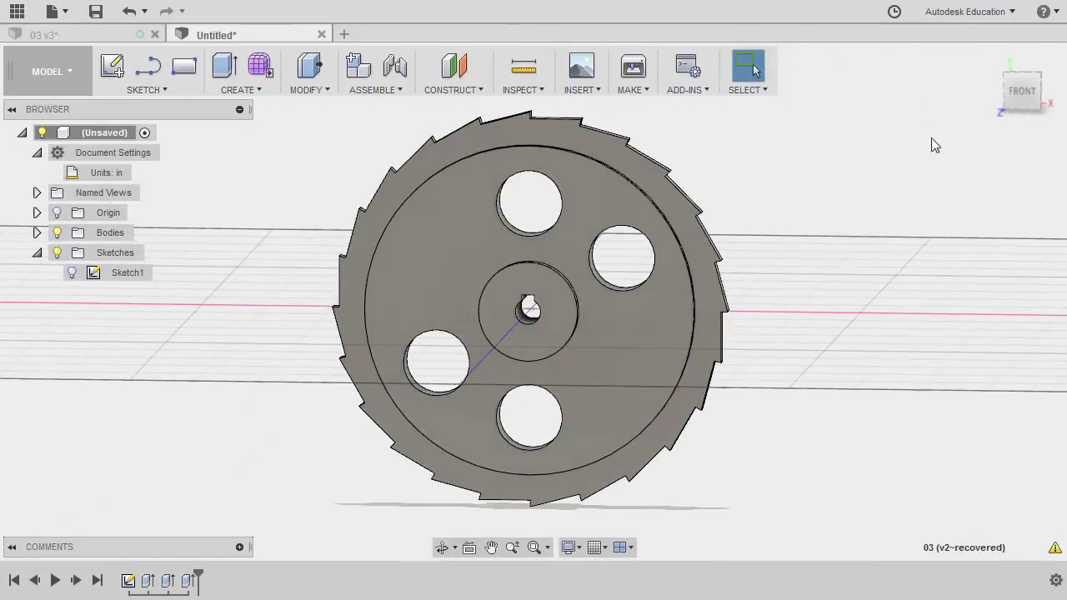
pyautogui.click(991, 56)
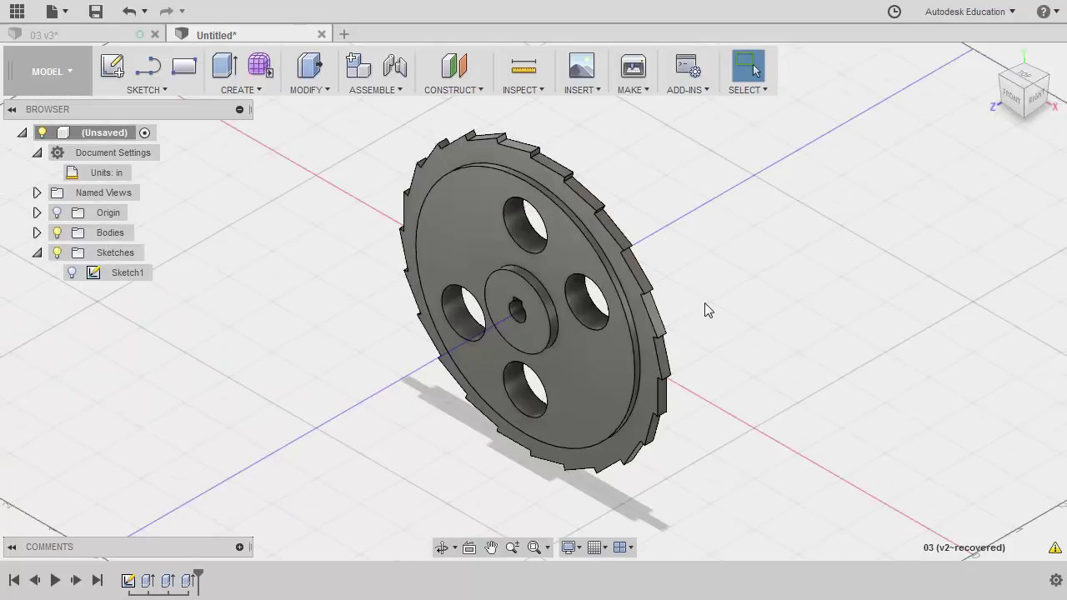
pyautogui.keyDown('shift'); pyautogui.moveTo(705, 310); pyautogui.dragTo(795, 288, button='middle'); pyautogui.keyUp('shift')
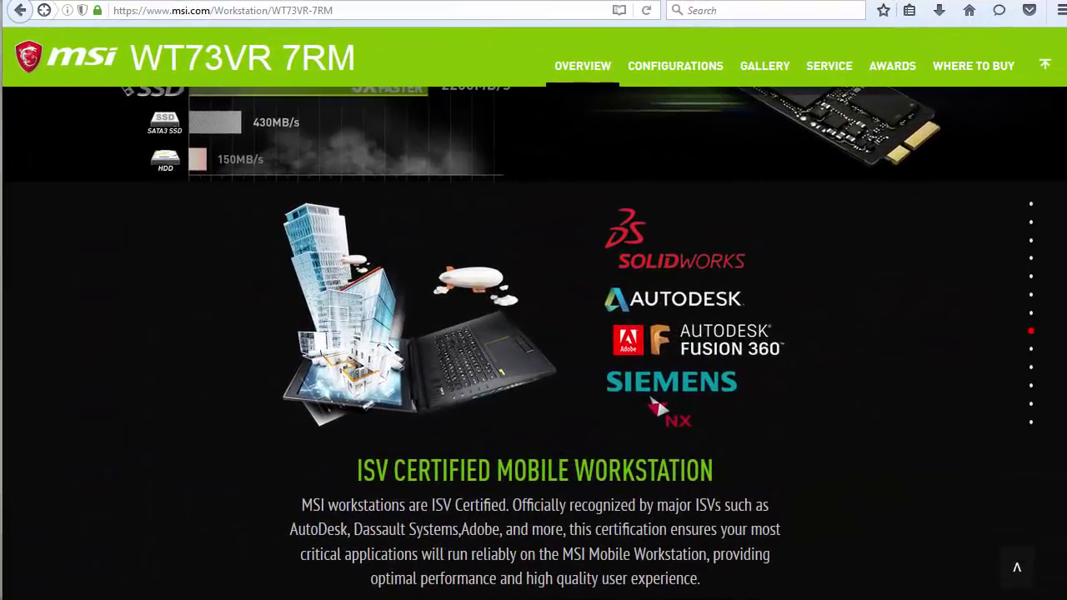
# - Browse the MSI WT73VR 7RM page through its DDR4, cooling and display sections, back to CPU performance
pyautogui.scroll(-3, 534, 344)
pyautogui.scroll(-6, 534, 343)
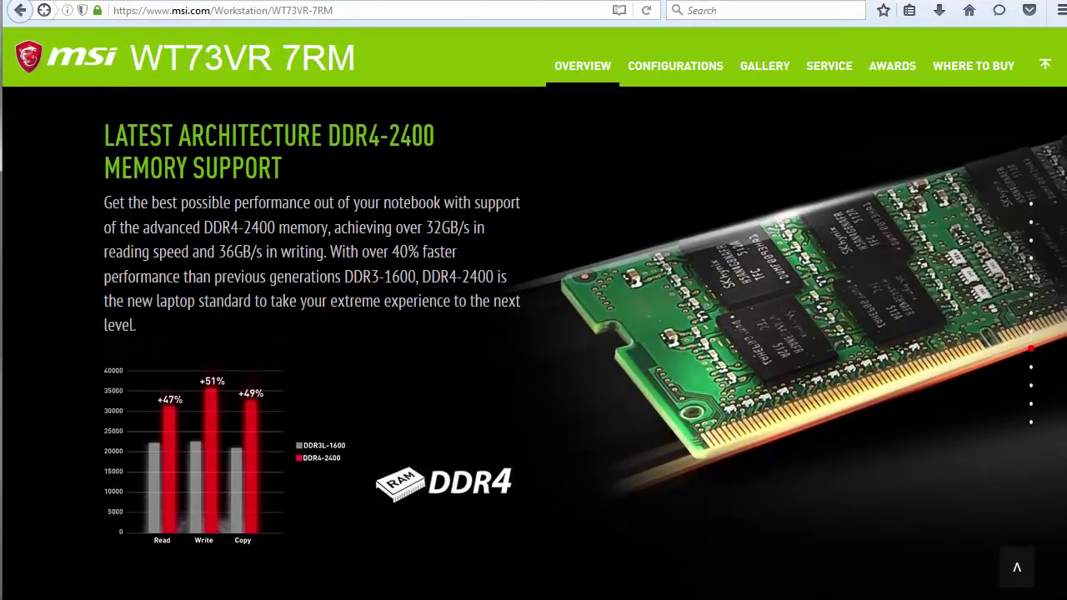
pyautogui.scroll(-5, 534, 343)
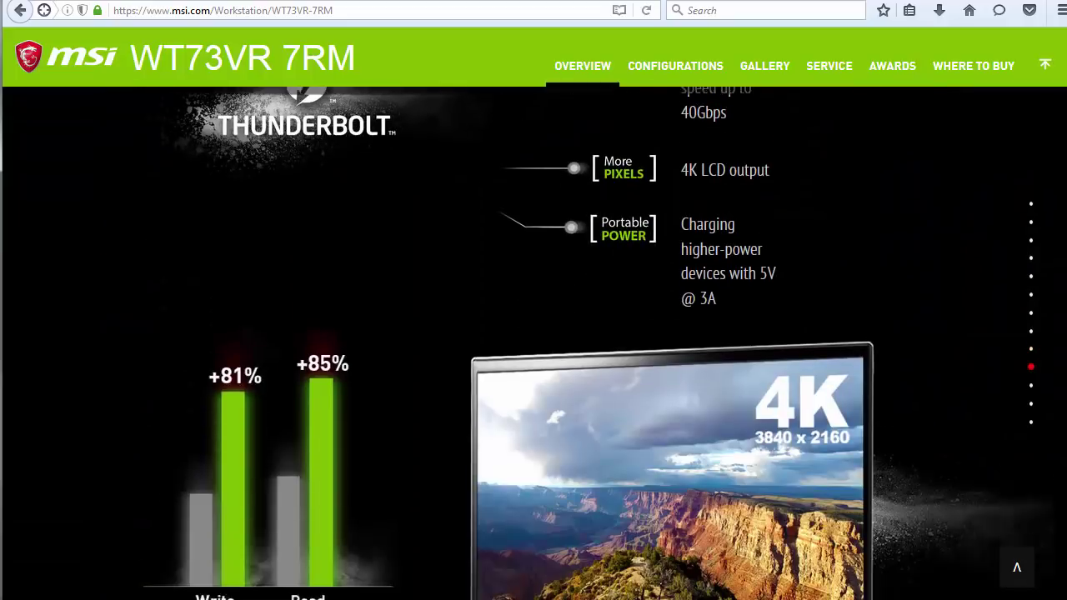
pyautogui.scroll(-5, 533, 344)
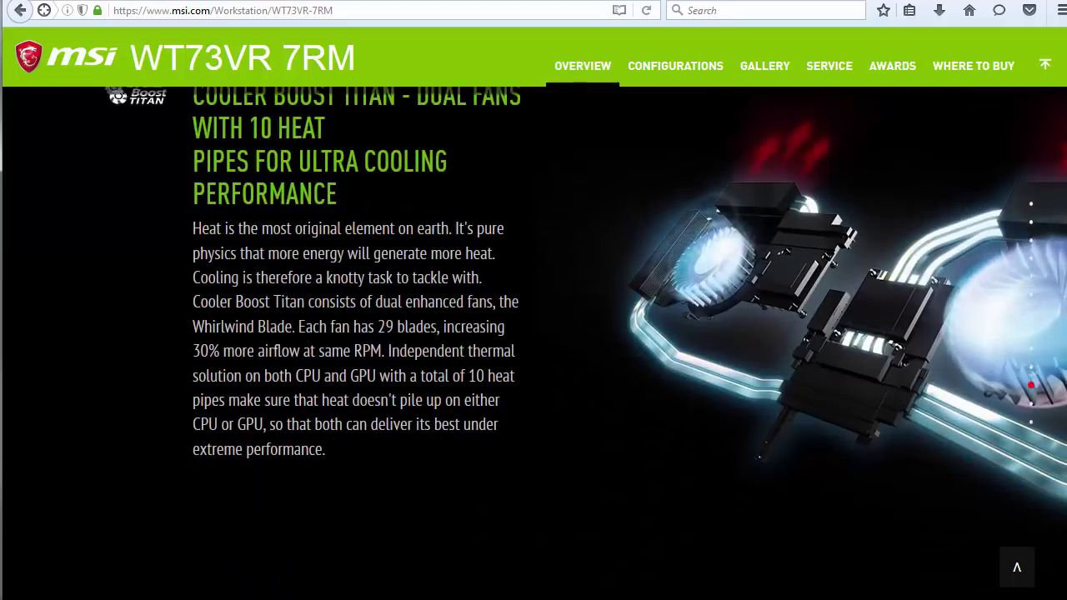
pyautogui.scroll(-6, 534, 344)
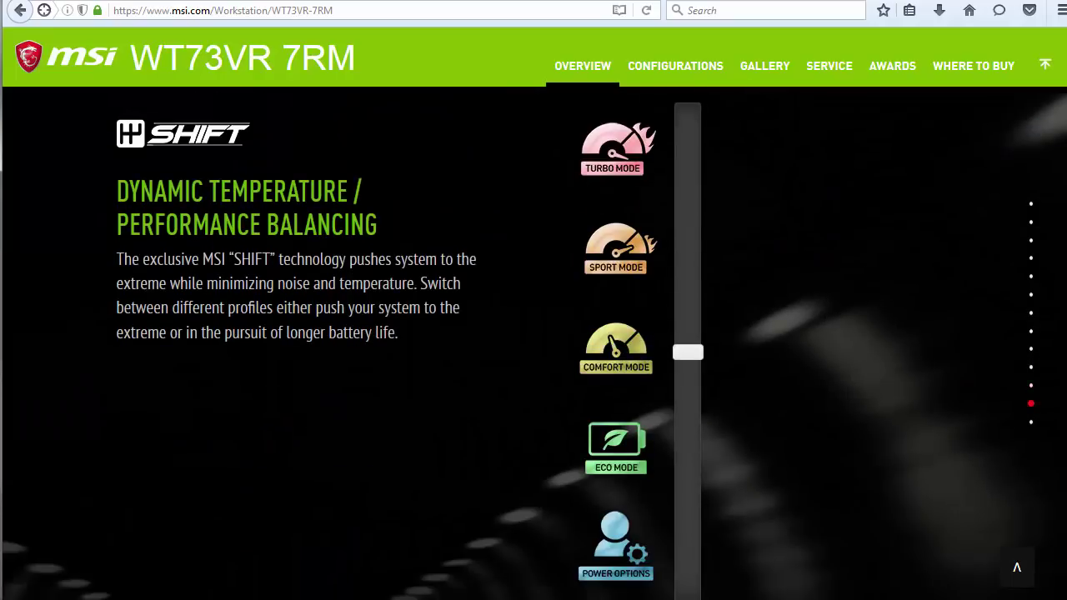
pyautogui.scroll(-6, 534, 343)
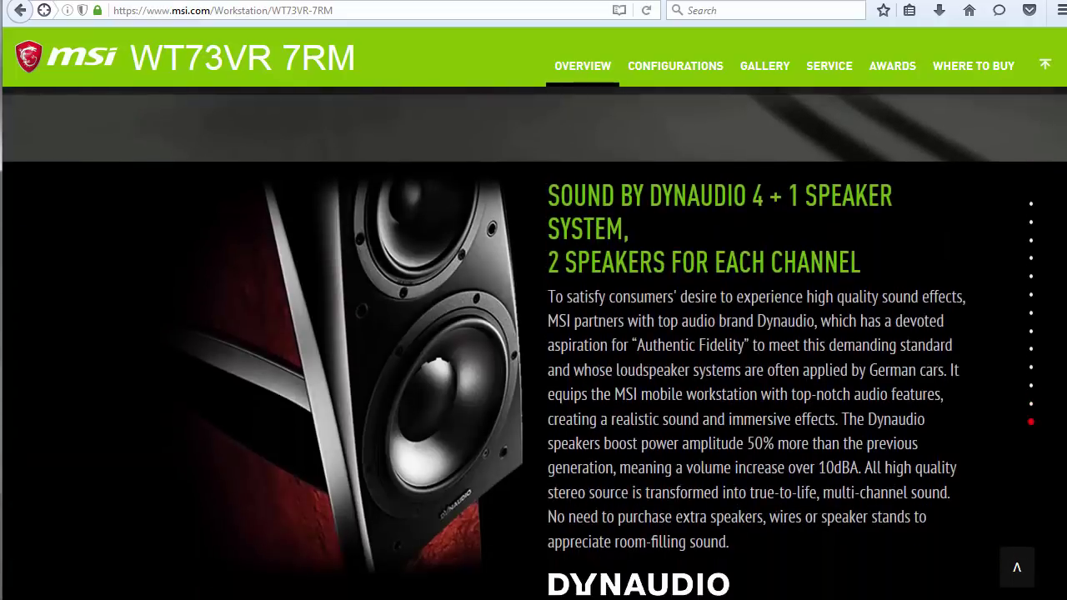
pyautogui.scroll(15, 533, 344)
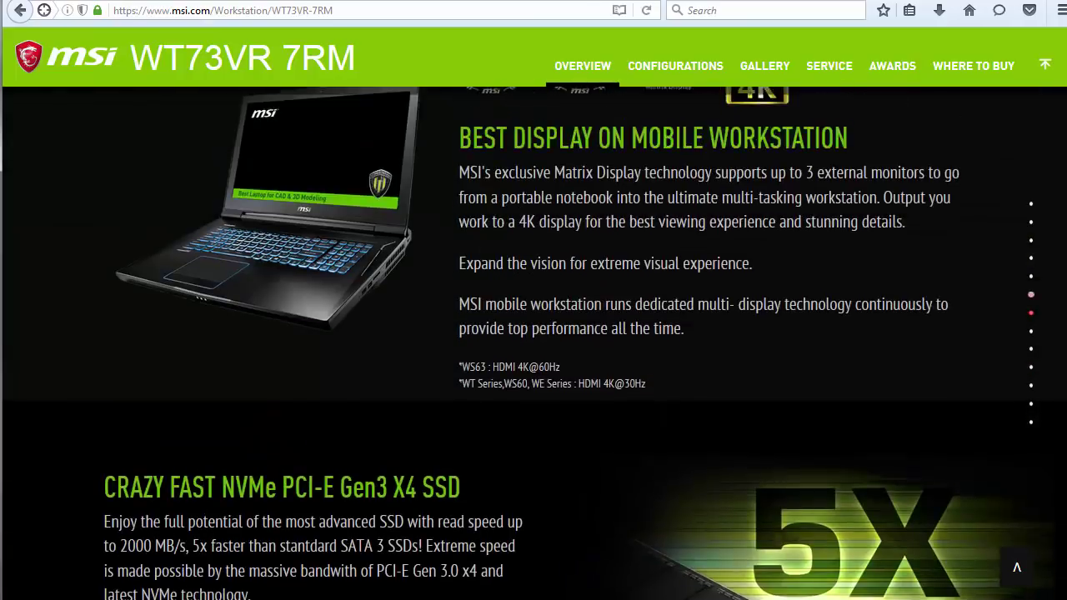
pyautogui.scroll(5, 534, 344)
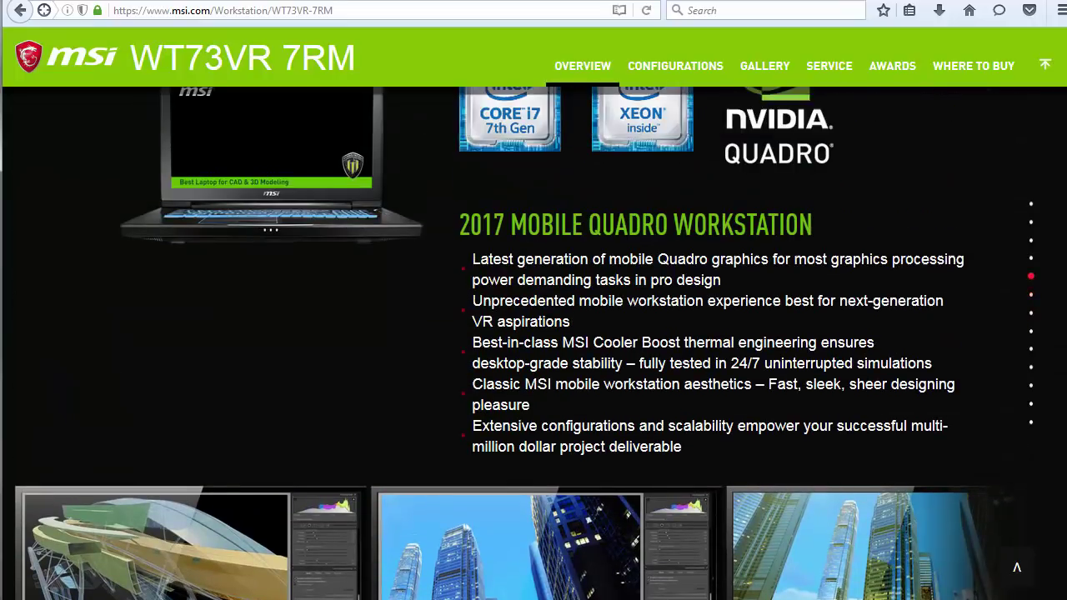
pyautogui.scroll(8, 534, 344)
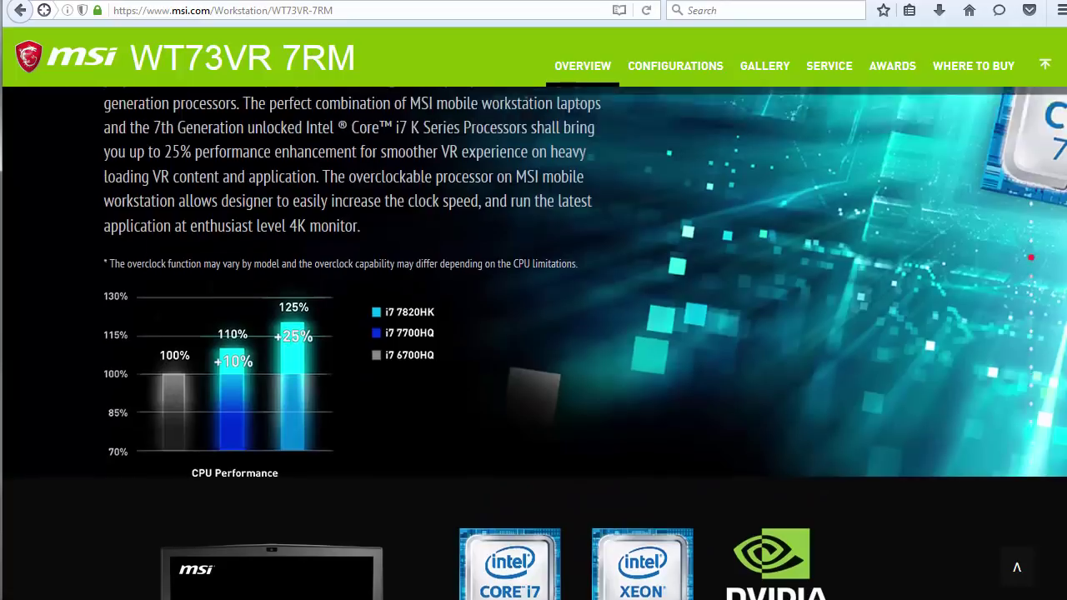